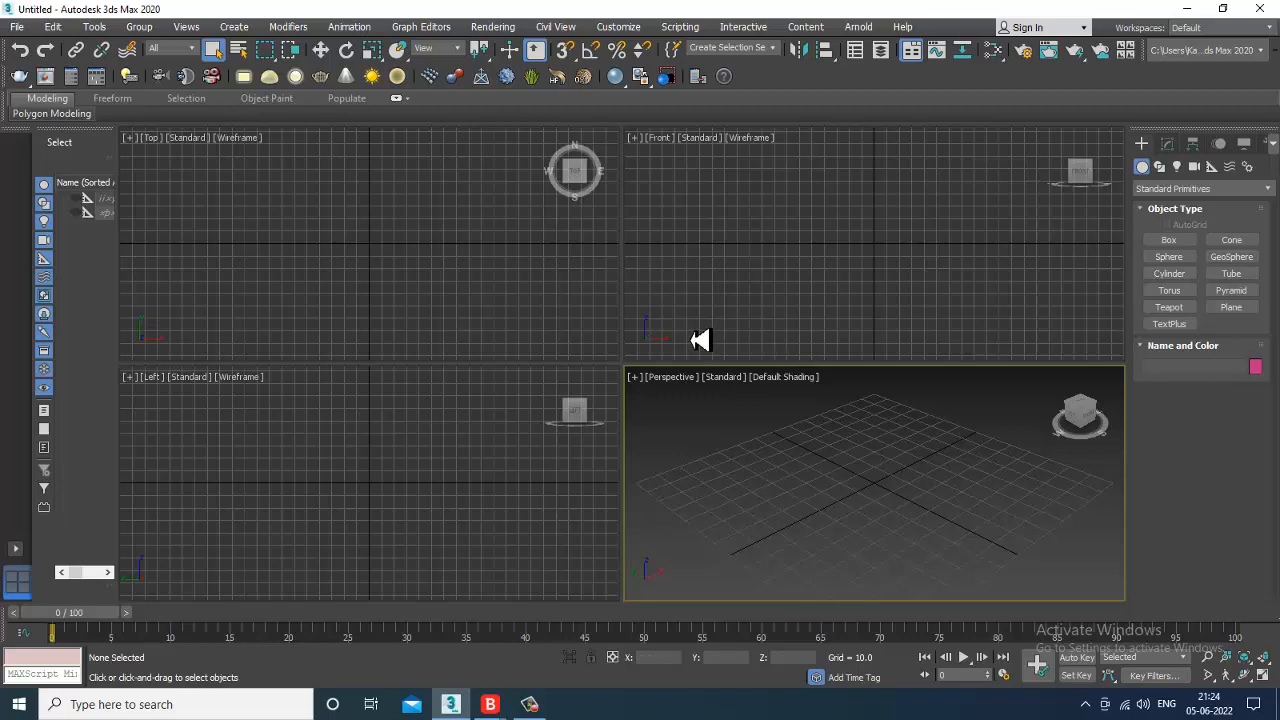
Step: Open the render setup and set the renderer to Arnold
{"action": "left_click", "coordinate": [486, 28]}
{"action": "left_click", "coordinate": [543, 106]}
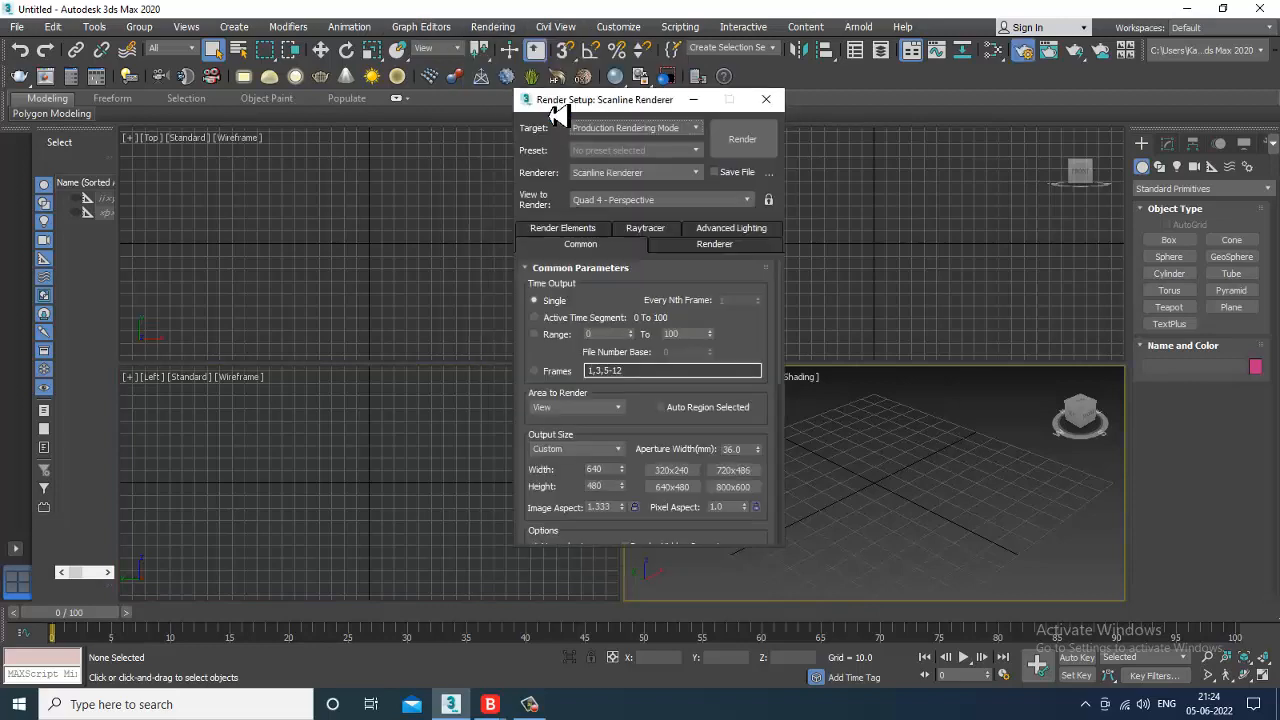
{"action": "left_click", "coordinate": [676, 175]}
{"action": "left_click", "coordinate": [660, 277]}
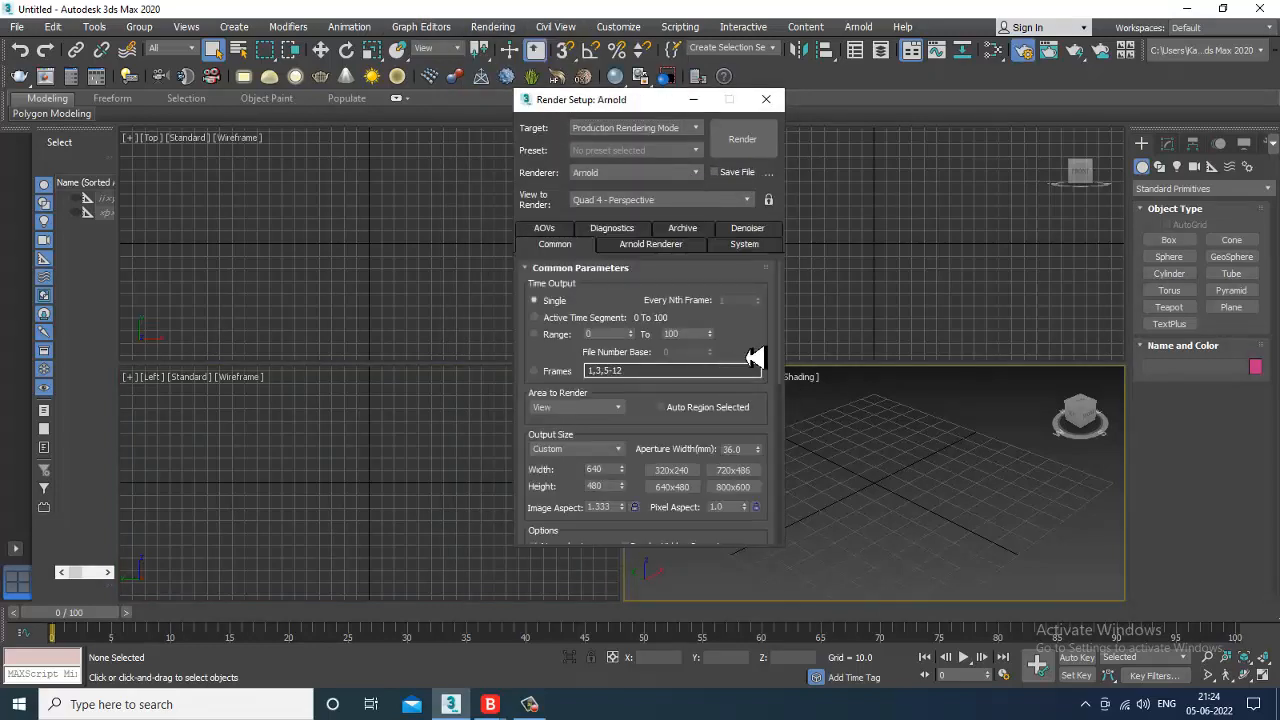
Step: Set the render output size to HDTV (video) at 1920x1080, enable Force 2-Sided, and close the render setup
{"action": "left_click_drag", "start_coordinate": [755, 358], "coordinate": [745, 236]}
{"action": "left_click", "coordinate": [545, 327]}
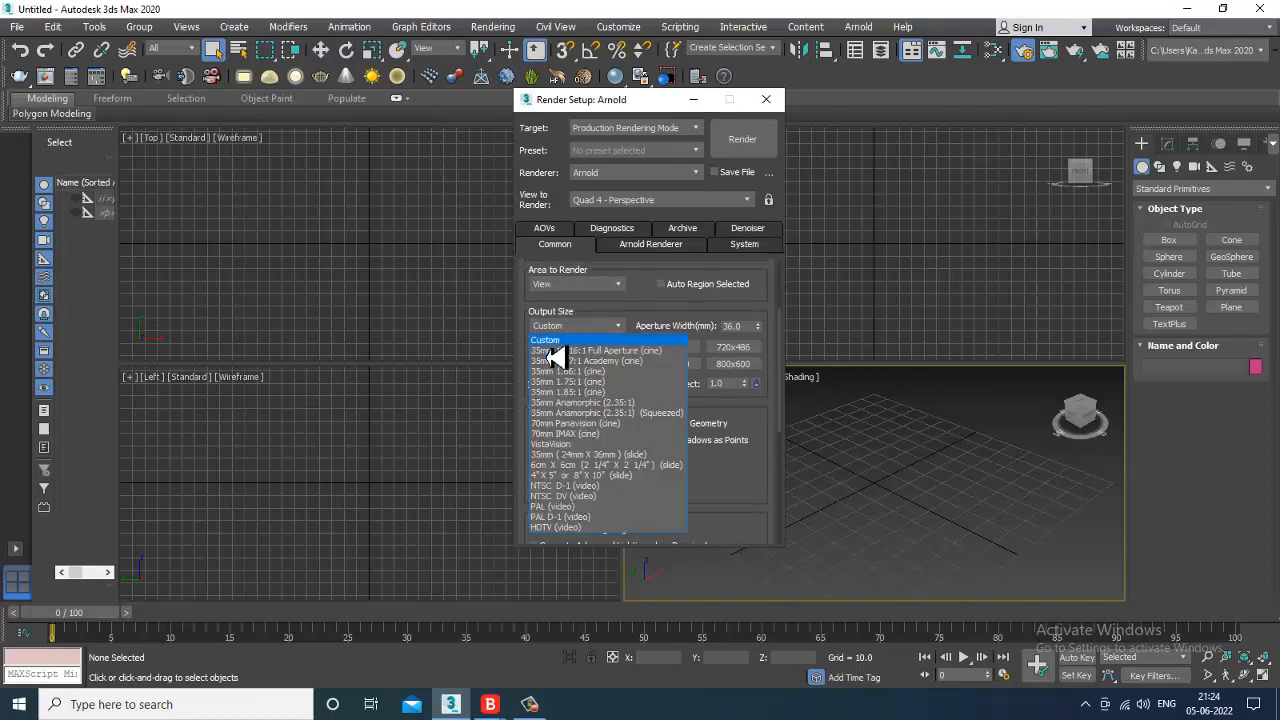
{"action": "left_click", "coordinate": [606, 528]}
{"action": "left_click", "coordinate": [676, 460]}
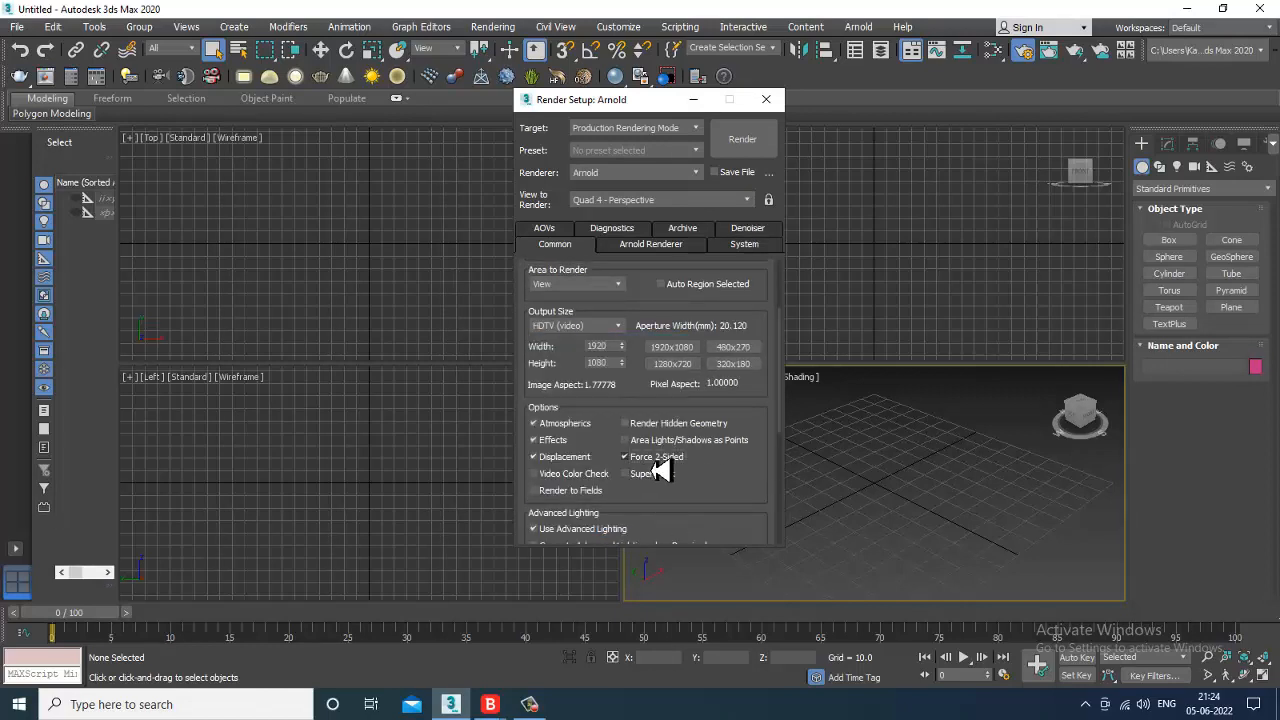
{"action": "left_click", "coordinate": [766, 99]}
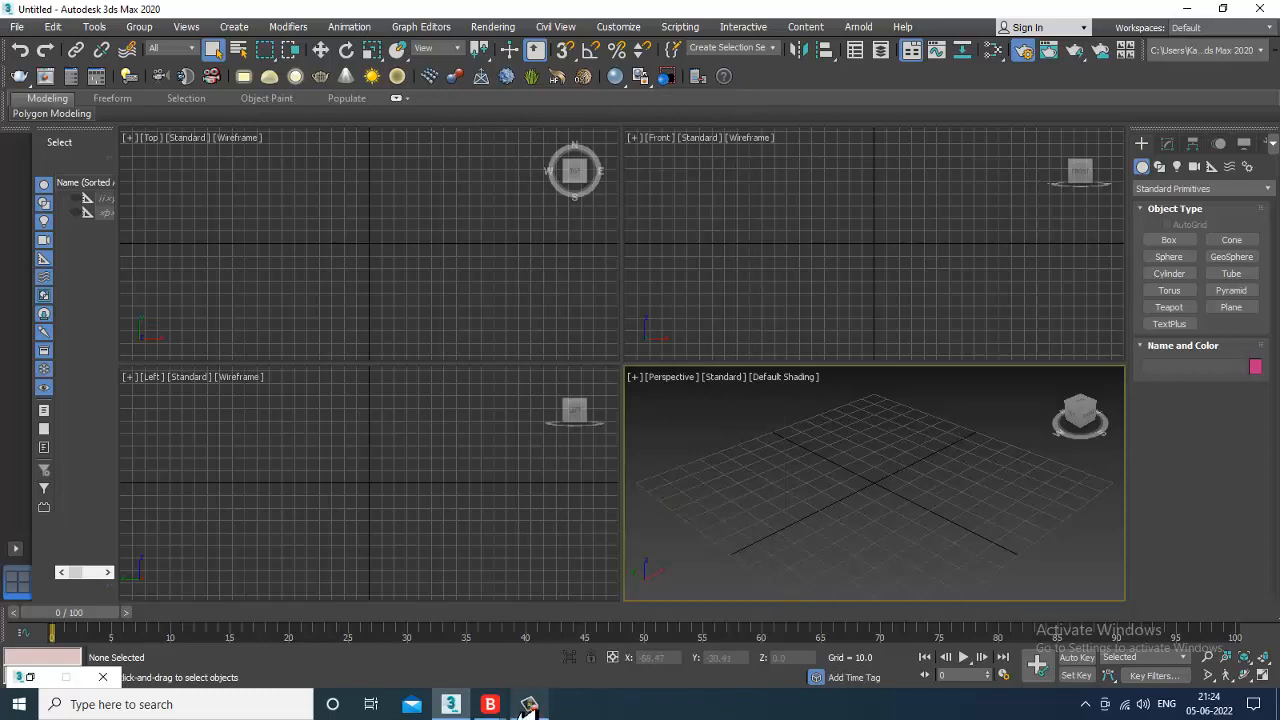
{"action": "left_click", "coordinate": [528, 709]}
{"action": "left_click", "coordinate": [540, 708]}
{"action": "left_click", "coordinate": [782, 297]}
{"action": "left_click", "coordinate": [450, 285]}
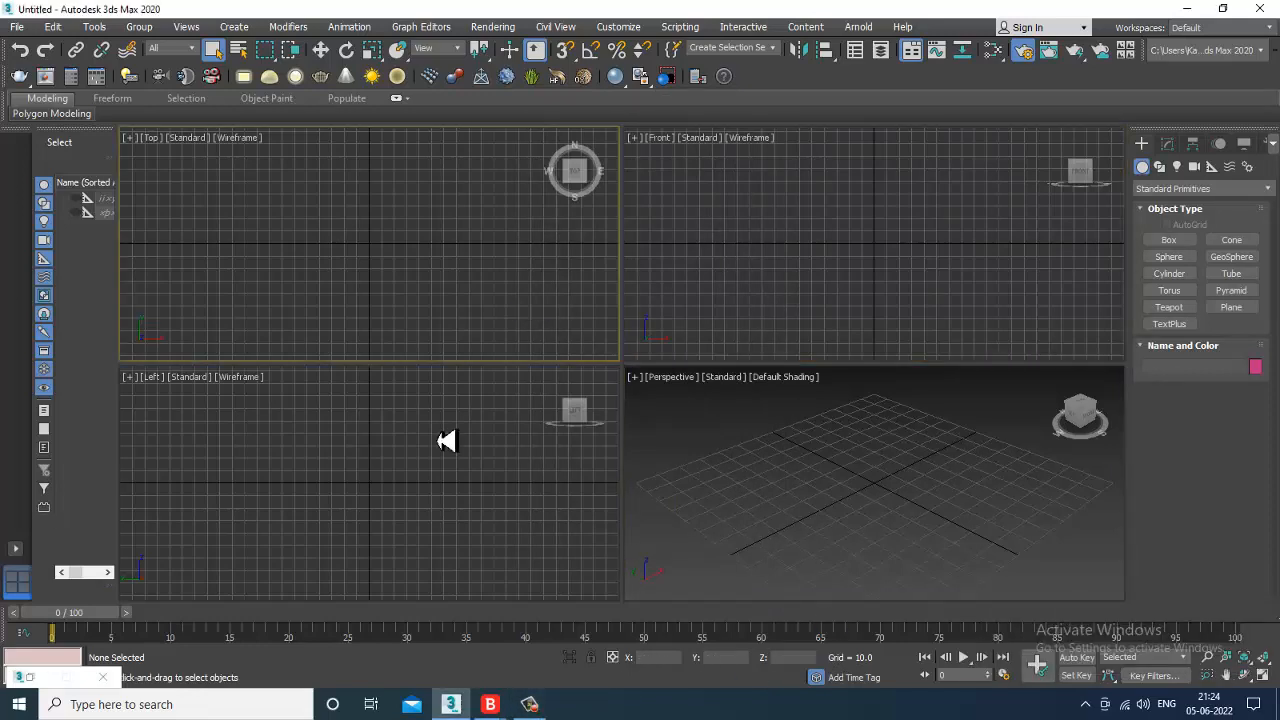
{"action": "left_click", "coordinate": [446, 441]}
Step: Maximize the Perspective viewport and create a ground plane about 272 long and 245 wide across the grid
{"action": "left_click", "coordinate": [711, 509]}
{"action": "key", "text": "alt+w"}
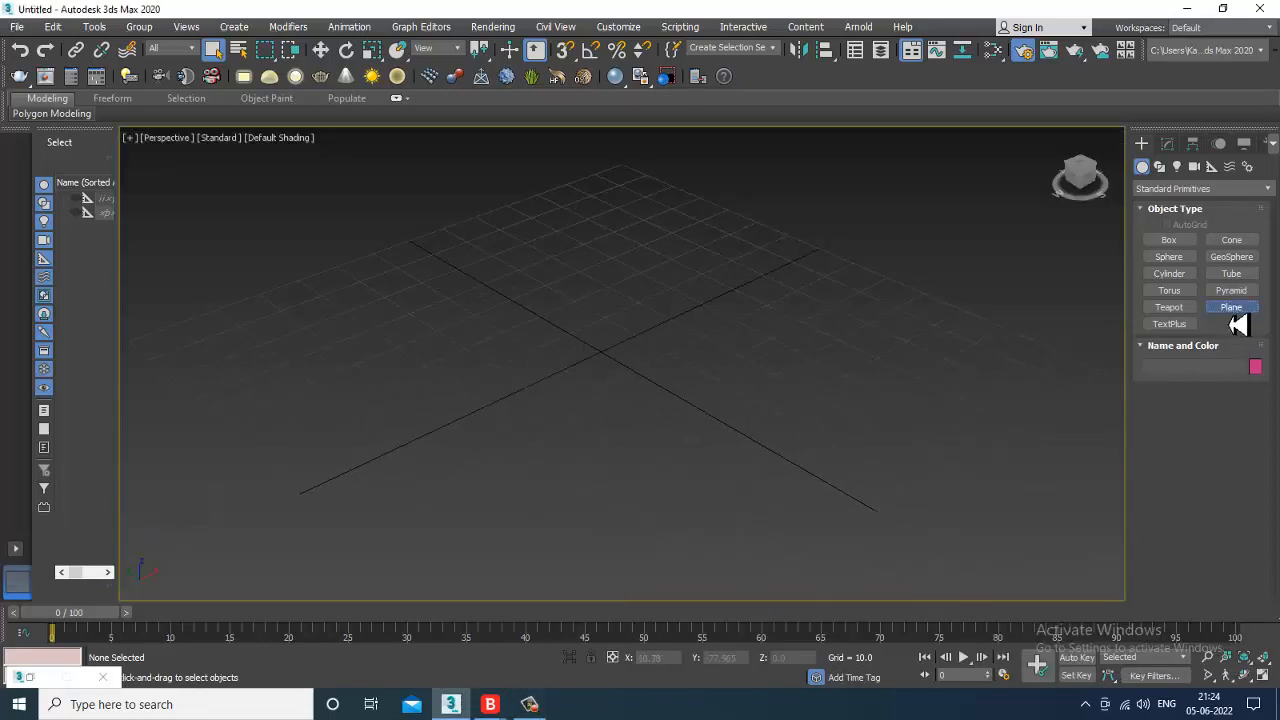
{"action": "left_click", "coordinate": [1232, 309]}
{"action": "left_click_drag", "start_coordinate": [760, 220], "coordinate": [591, 542]}
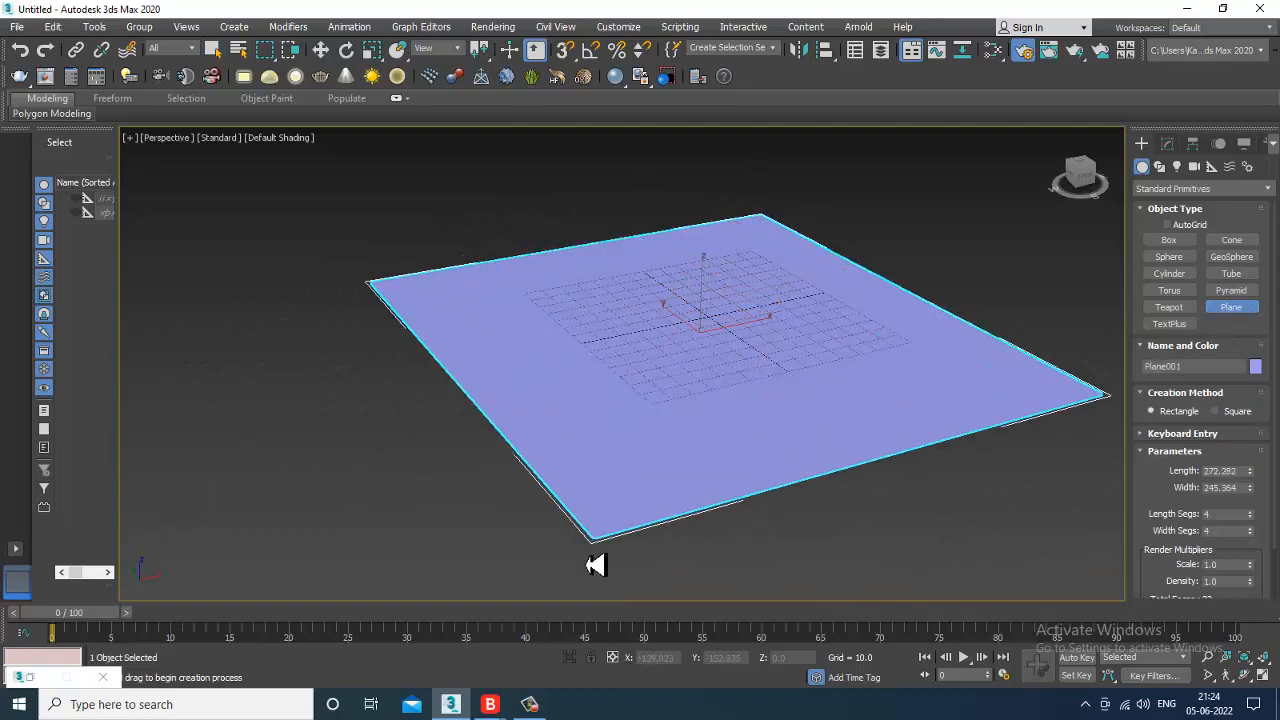
{"action": "key", "text": "w"}
{"action": "scroll", "coordinate": [731, 354], "scroll_direction": "up", "scroll_amount": 5}
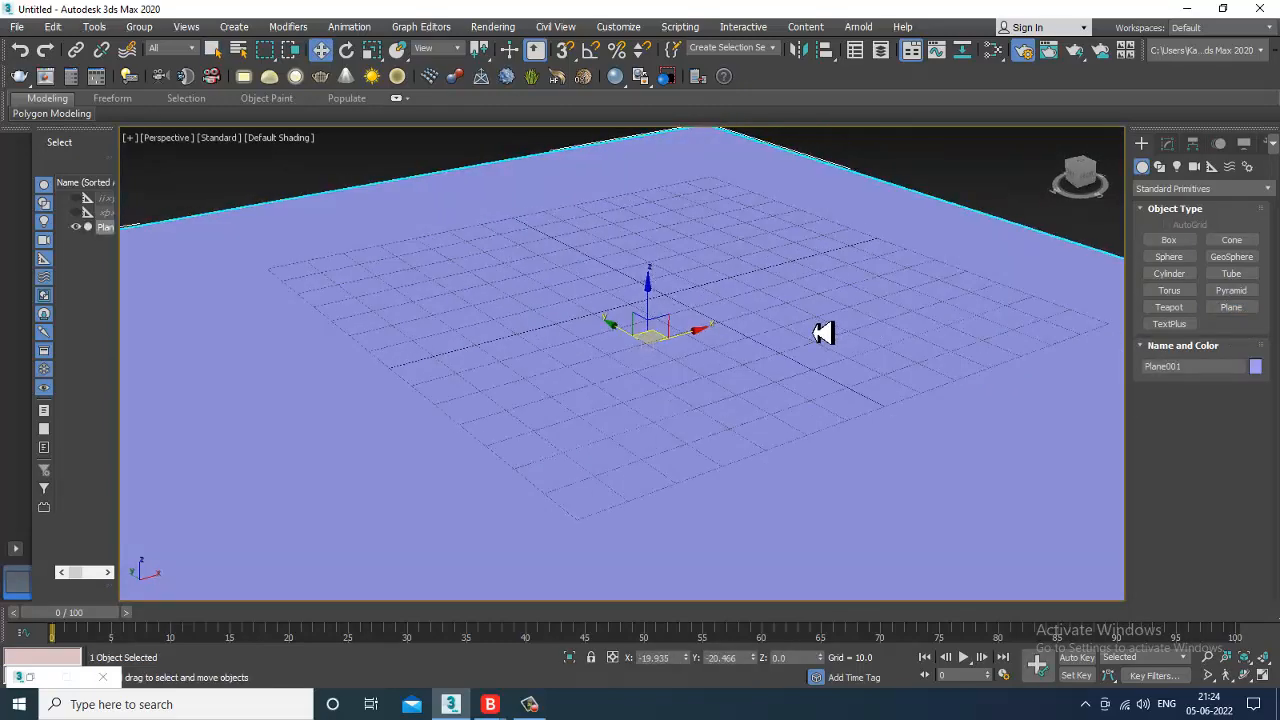
Step: Open the Slate Material Editor, add an Arnold Standard Surface material to the view, and enlarge its node preview
{"action": "key", "text": "m"}
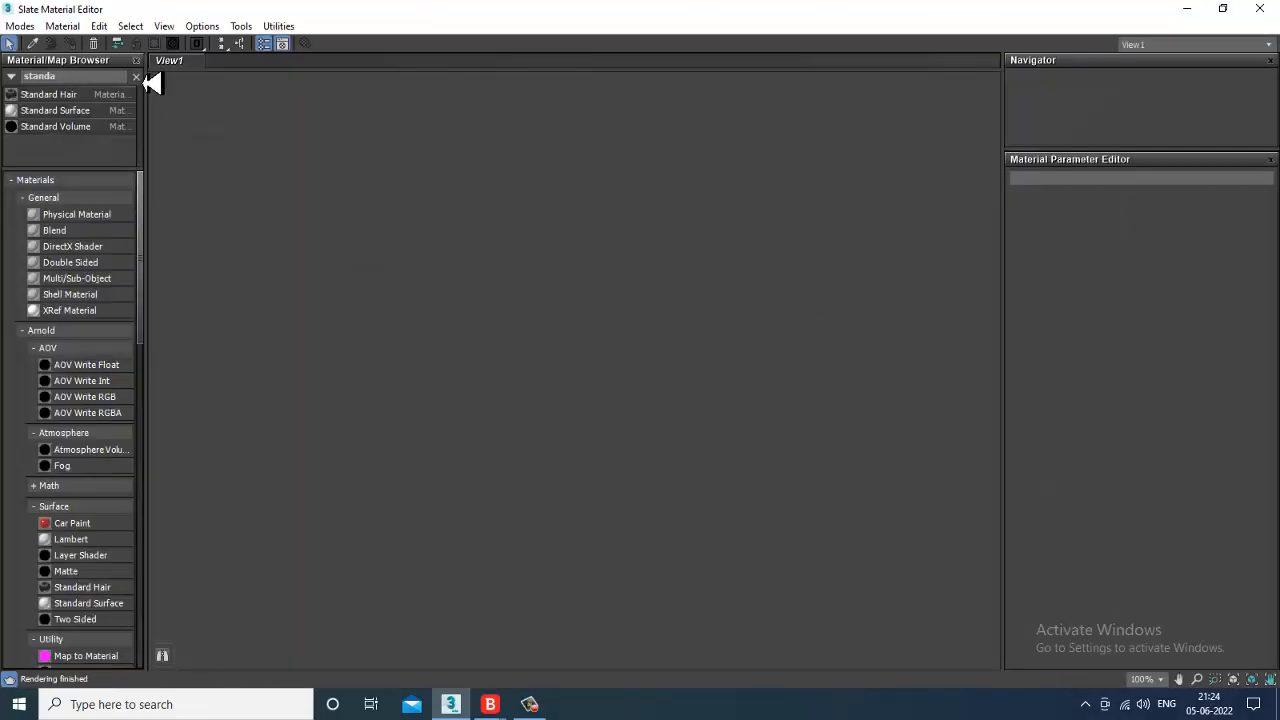
{"action": "left_click", "coordinate": [137, 77]}
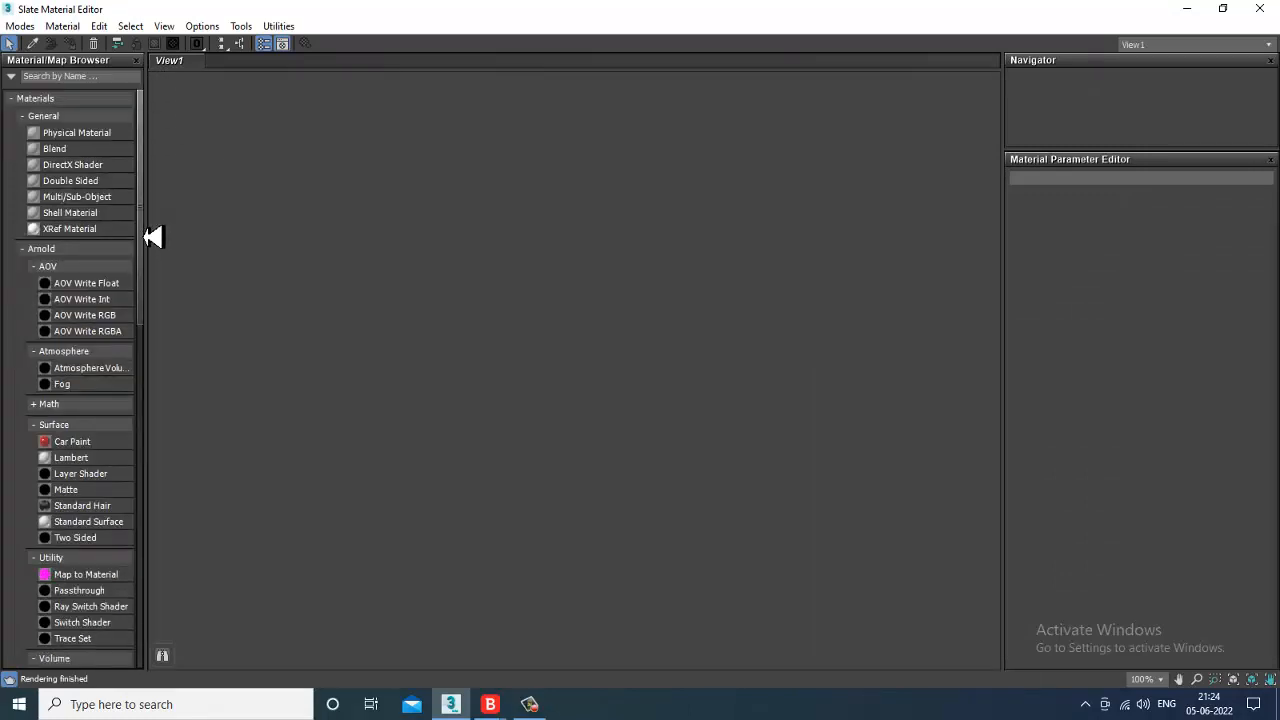
{"action": "left_click", "coordinate": [33, 250]}
{"action": "left_click", "coordinate": [22, 276]}
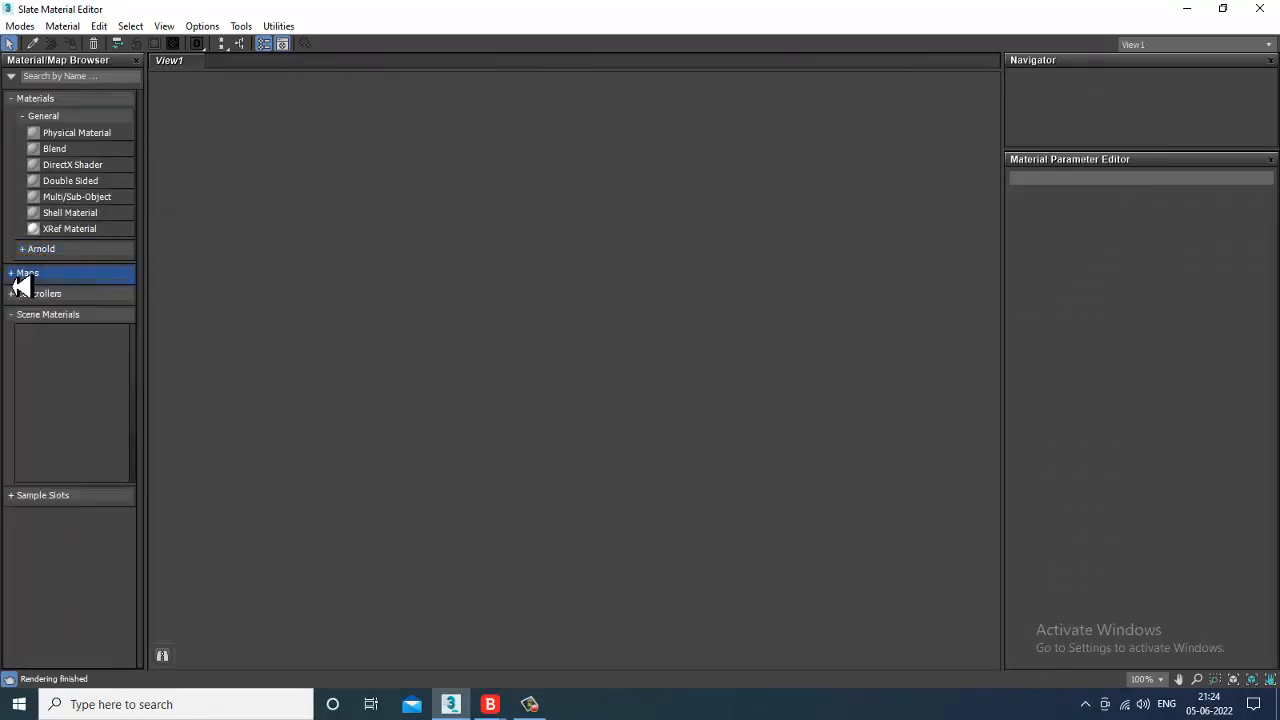
{"action": "left_click", "coordinate": [26, 251]}
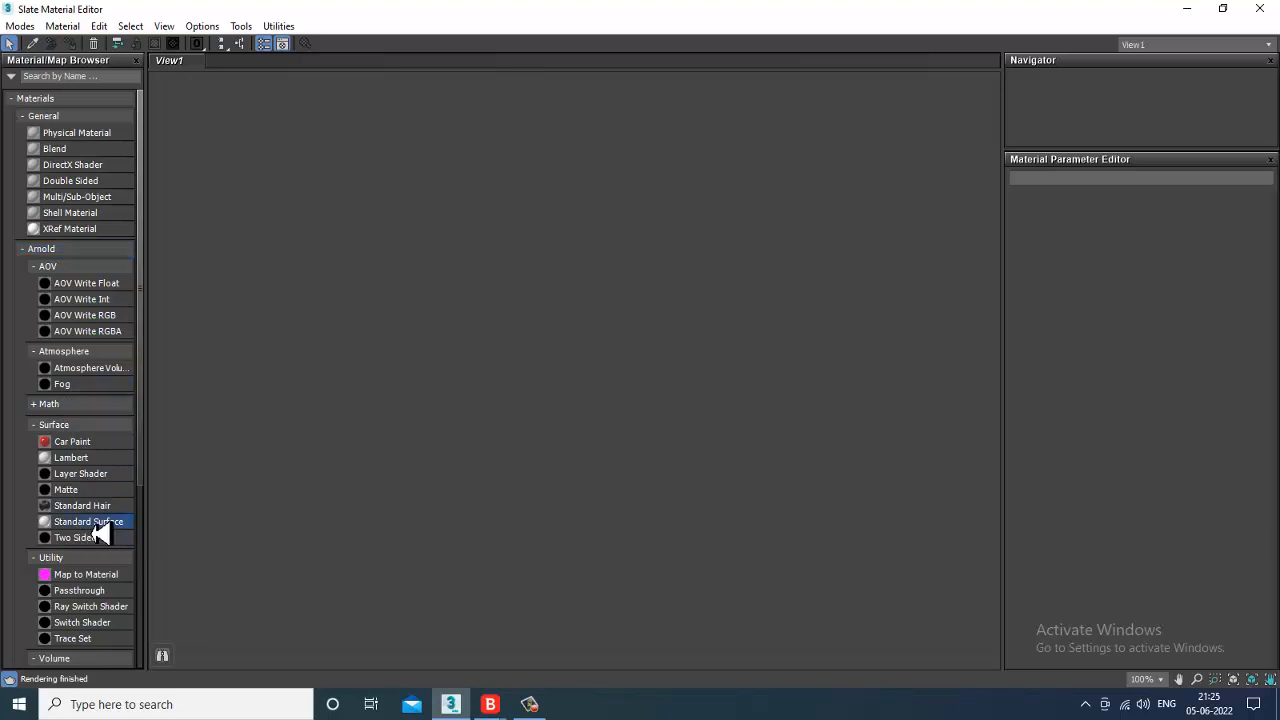
{"action": "left_click_drag", "start_coordinate": [100, 533], "coordinate": [648, 197]}
{"action": "double_click", "coordinate": [648, 197]}
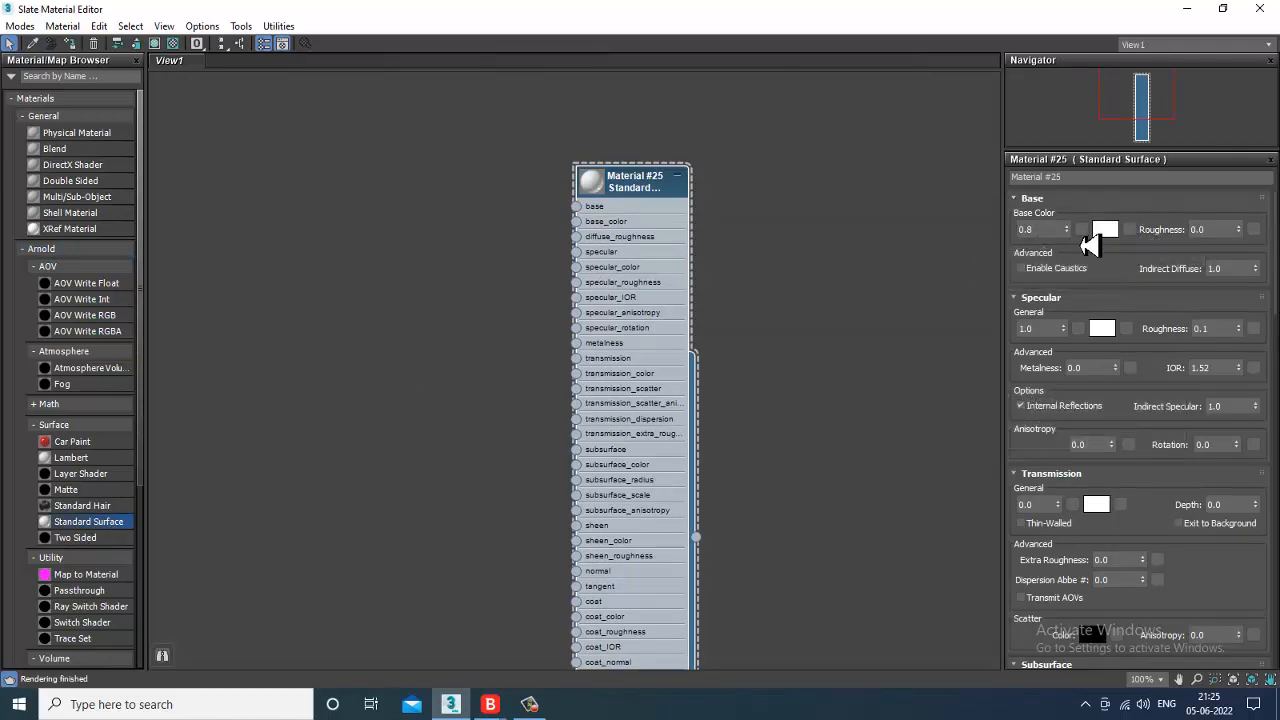
{"action": "double_click", "coordinate": [596, 186]}
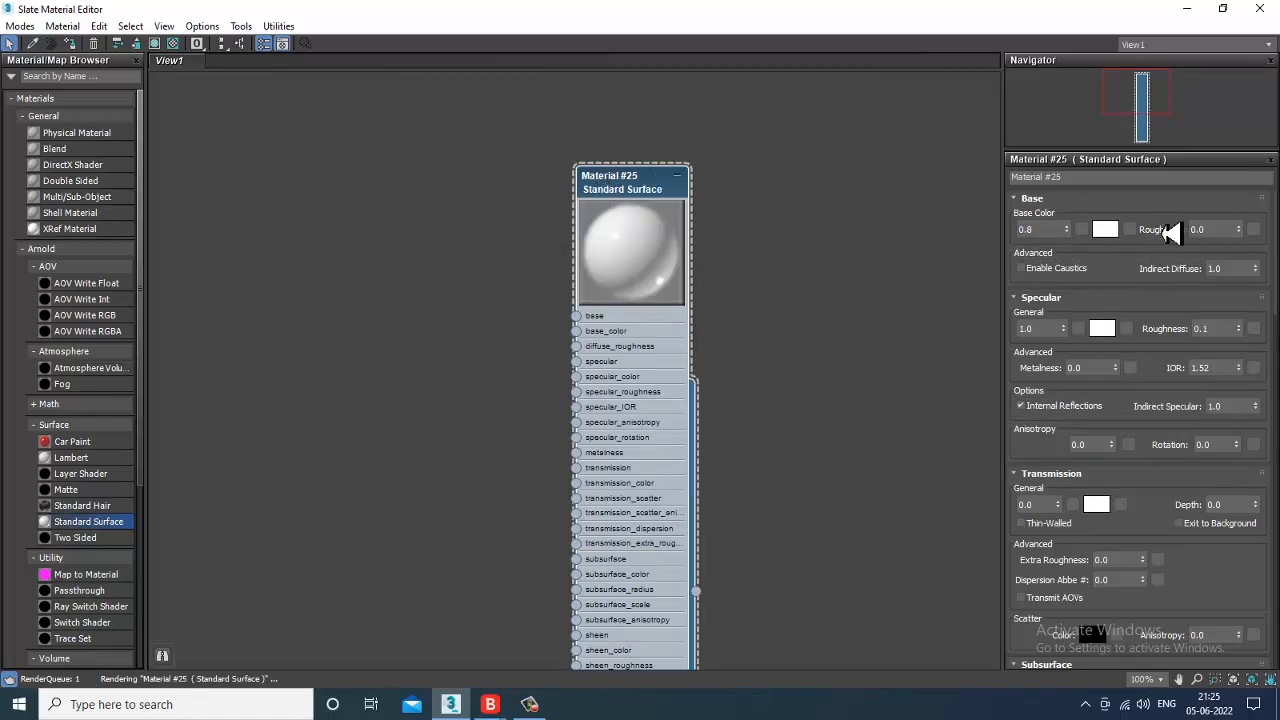
{"action": "left_click", "coordinate": [1131, 229]}
{"action": "double_click", "coordinate": [540, 177]}
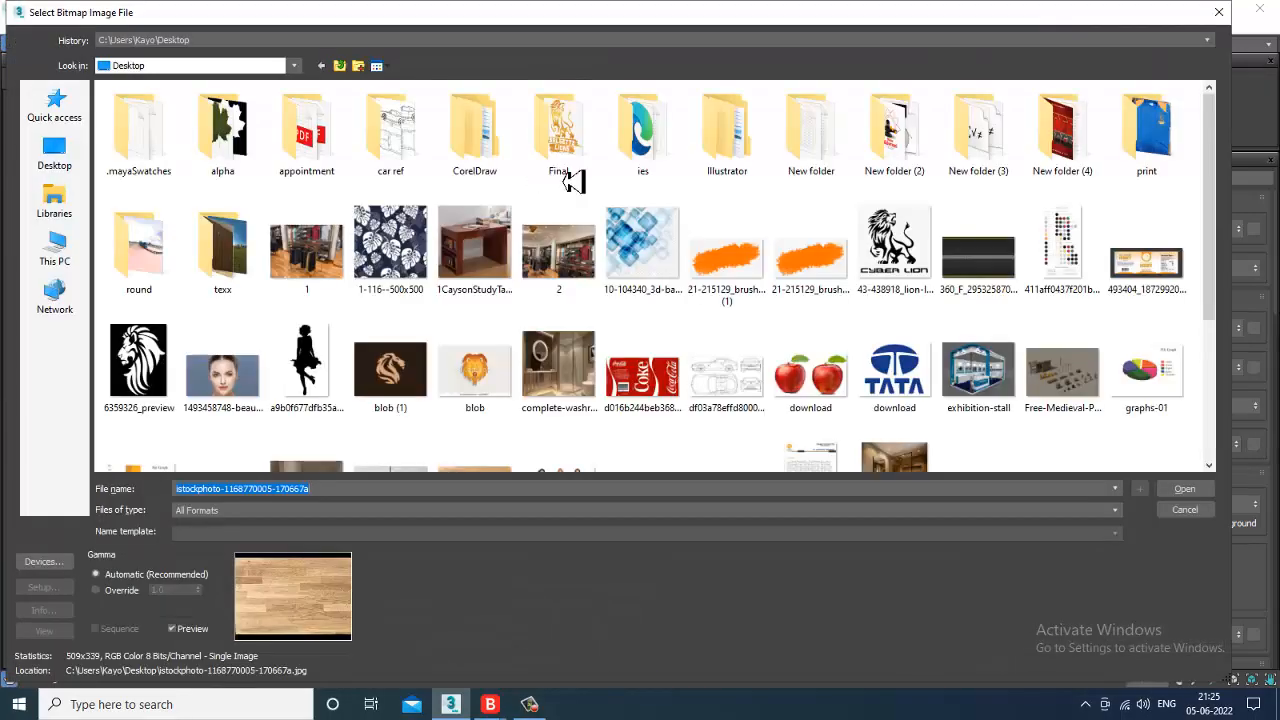
{"action": "scroll", "coordinate": [590, 330], "scroll_direction": "down", "scroll_amount": 2}
{"action": "scroll", "coordinate": [400, 380], "scroll_direction": "up", "scroll_amount": 2}
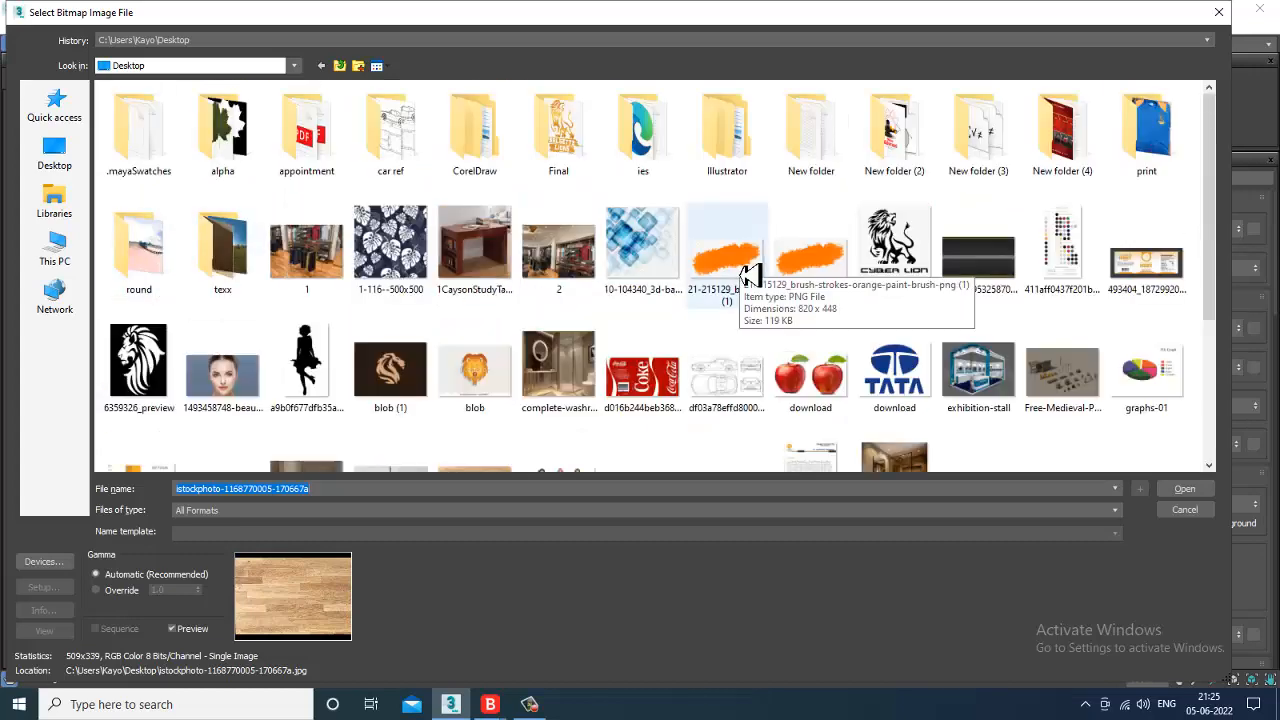
{"action": "left_click", "coordinate": [52, 255]}
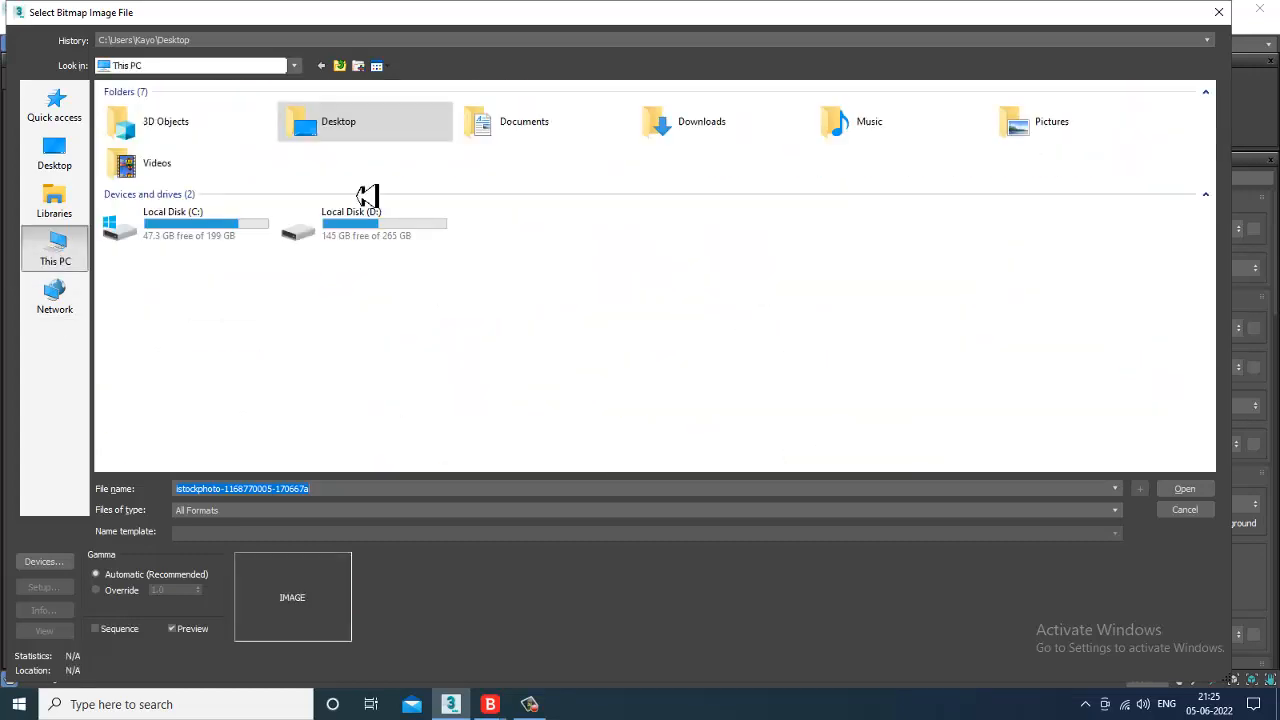
{"action": "double_click", "coordinate": [383, 243]}
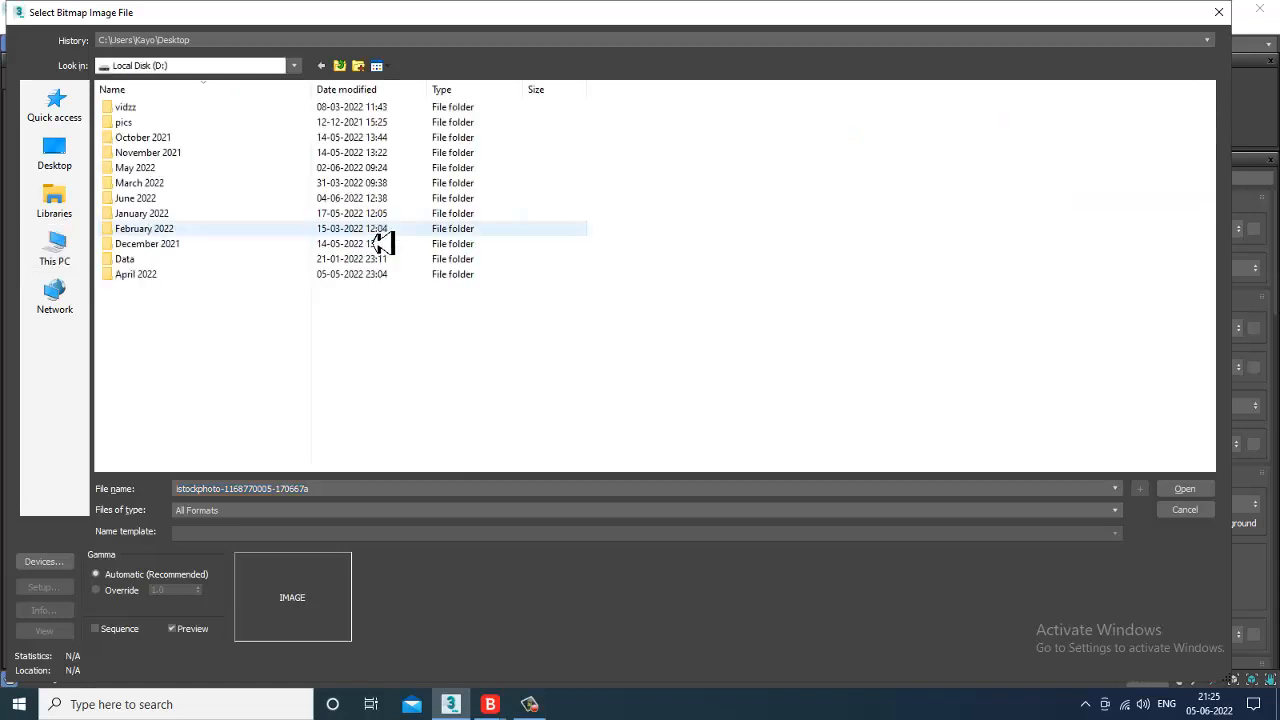
{"action": "double_click", "coordinate": [135, 167]}
{"action": "double_click", "coordinate": [890, 288]}
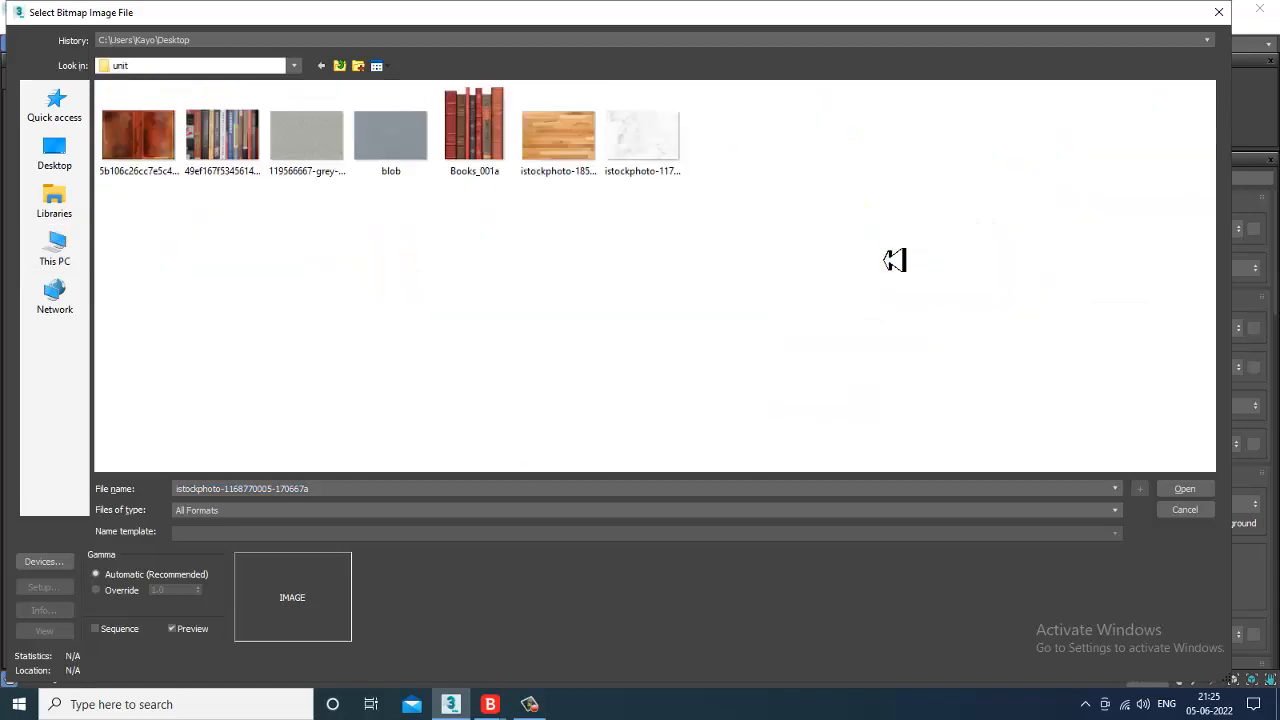
{"action": "double_click", "coordinate": [583, 145]}
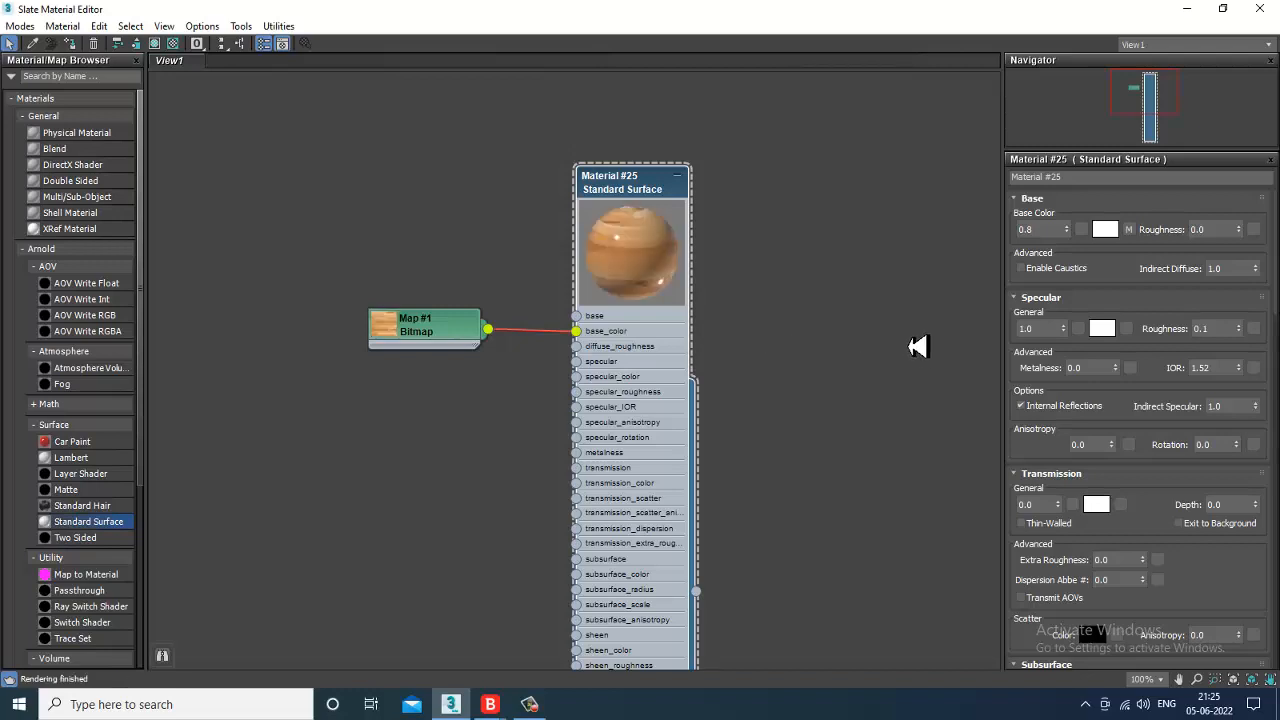
Step: Set the wood bitmap's tiling to 3.0 in both U and V
{"action": "left_click", "coordinate": [1130, 231]}
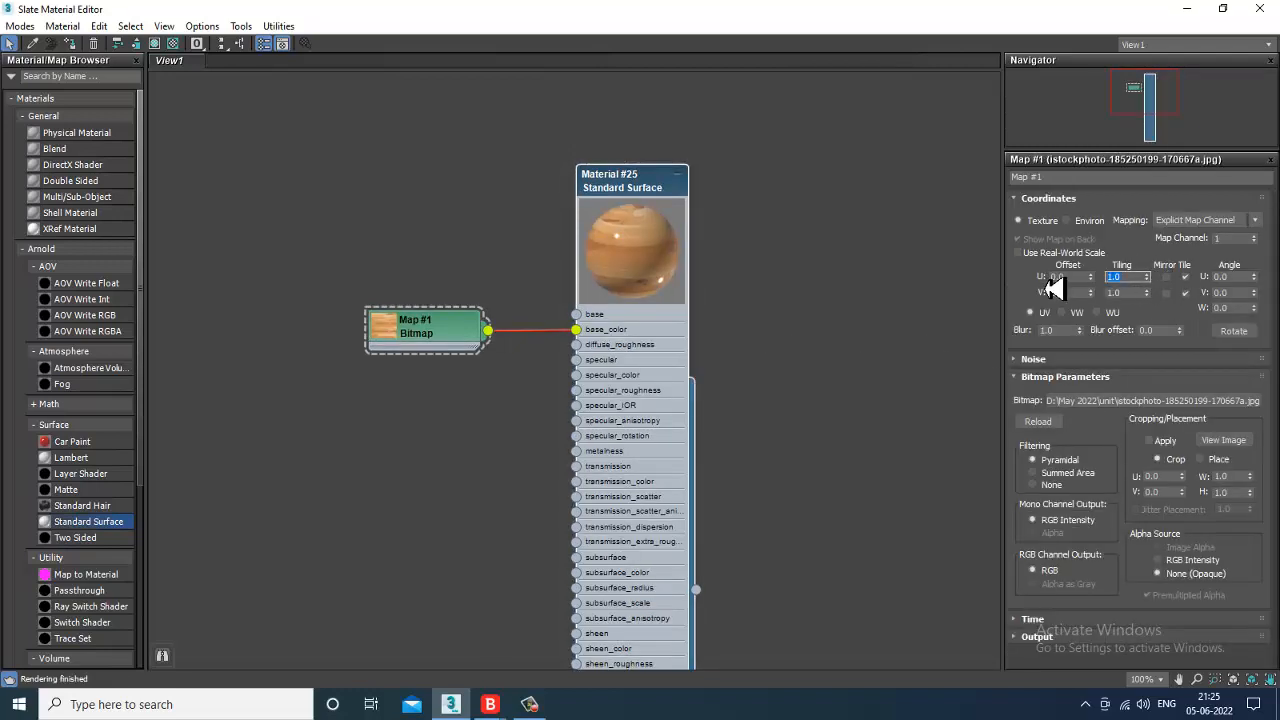
{"action": "type", "text": "3"}
{"action": "key", "text": "Tab"}
{"action": "type", "text": "3"}
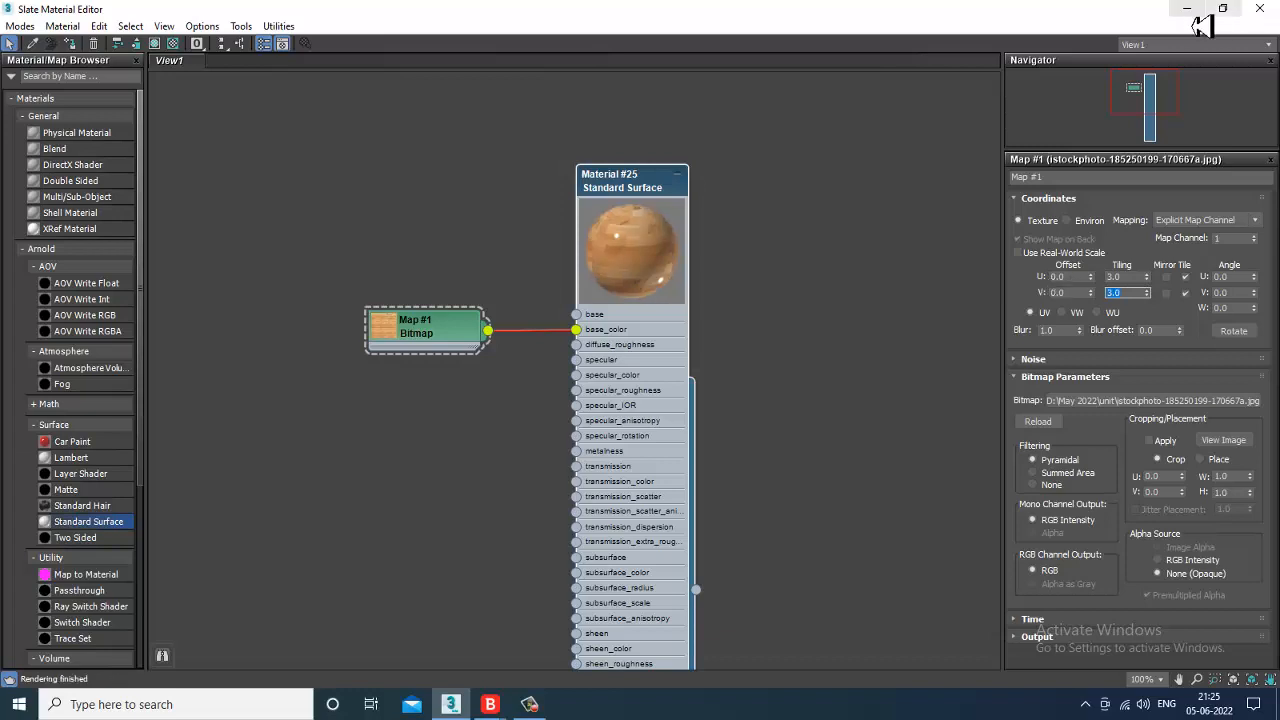
Step: Assign the wood material to the plane with shaded display in the viewport, and name its bitmap map floor
{"action": "left_click", "coordinate": [1186, 8]}
{"action": "key", "text": "m"}
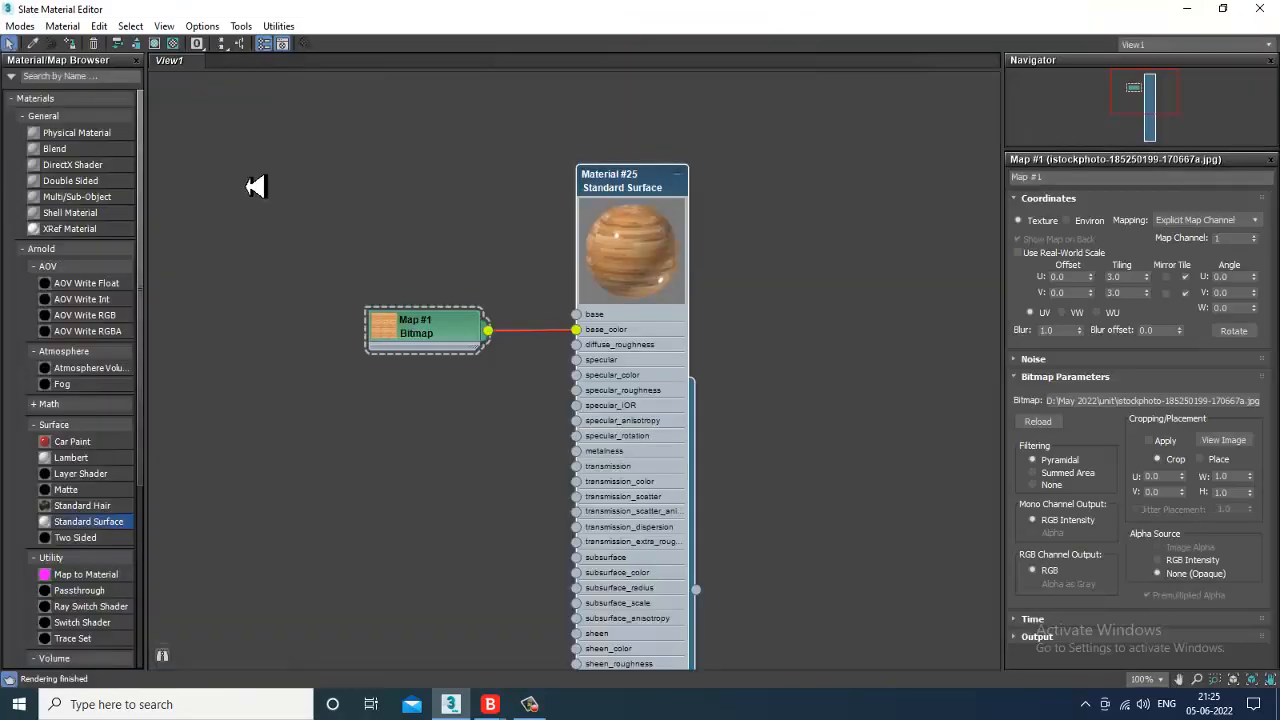
{"action": "left_click", "coordinate": [155, 43]}
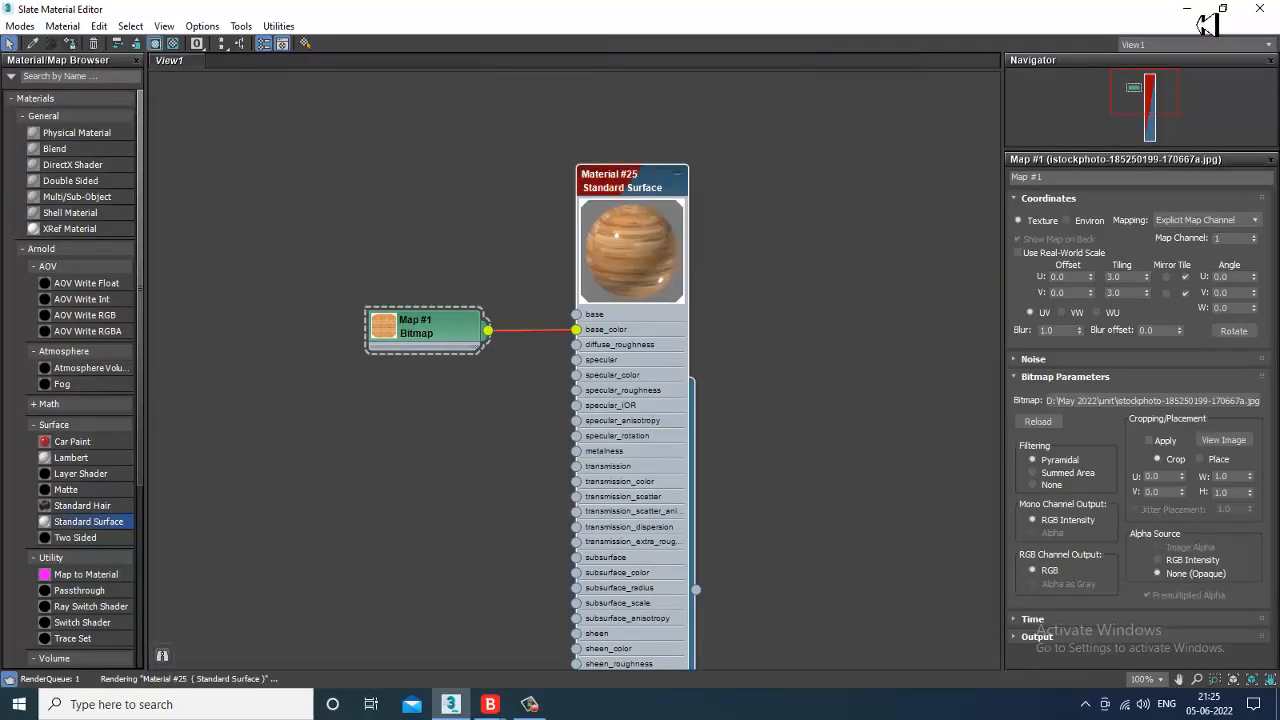
{"action": "left_click", "coordinate": [1088, 178]}
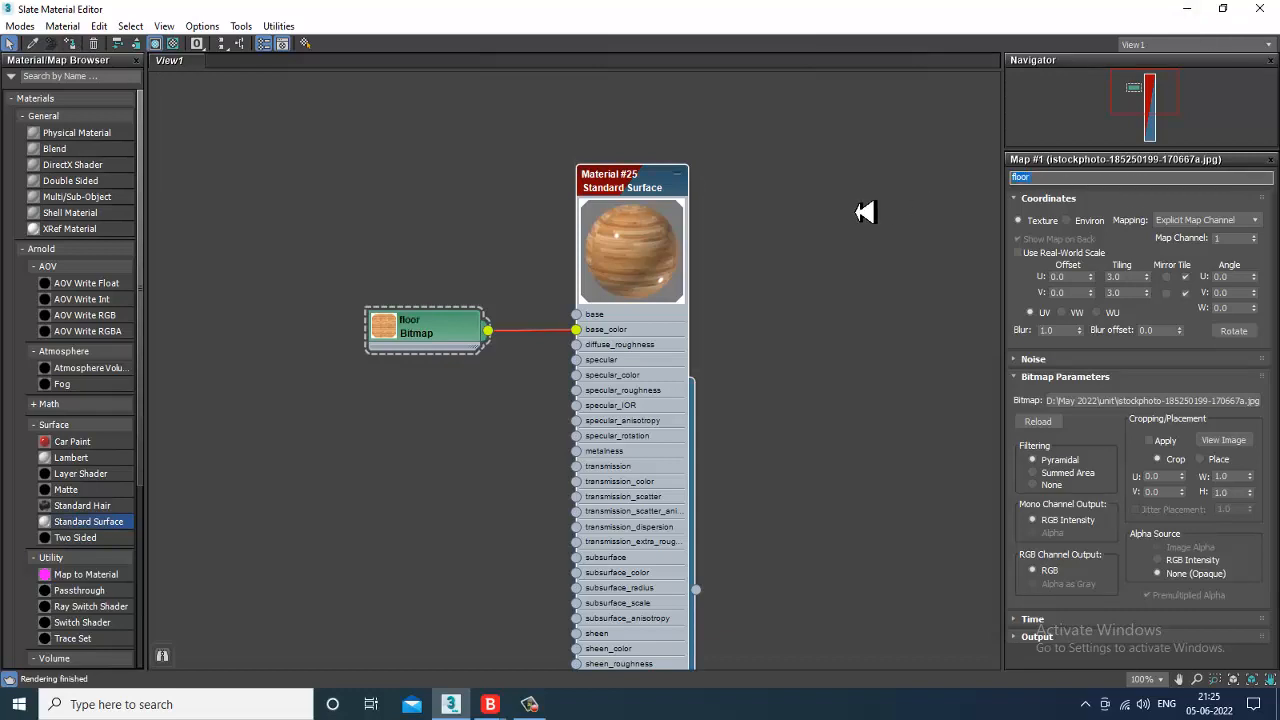
{"action": "left_click", "coordinate": [1186, 8]}
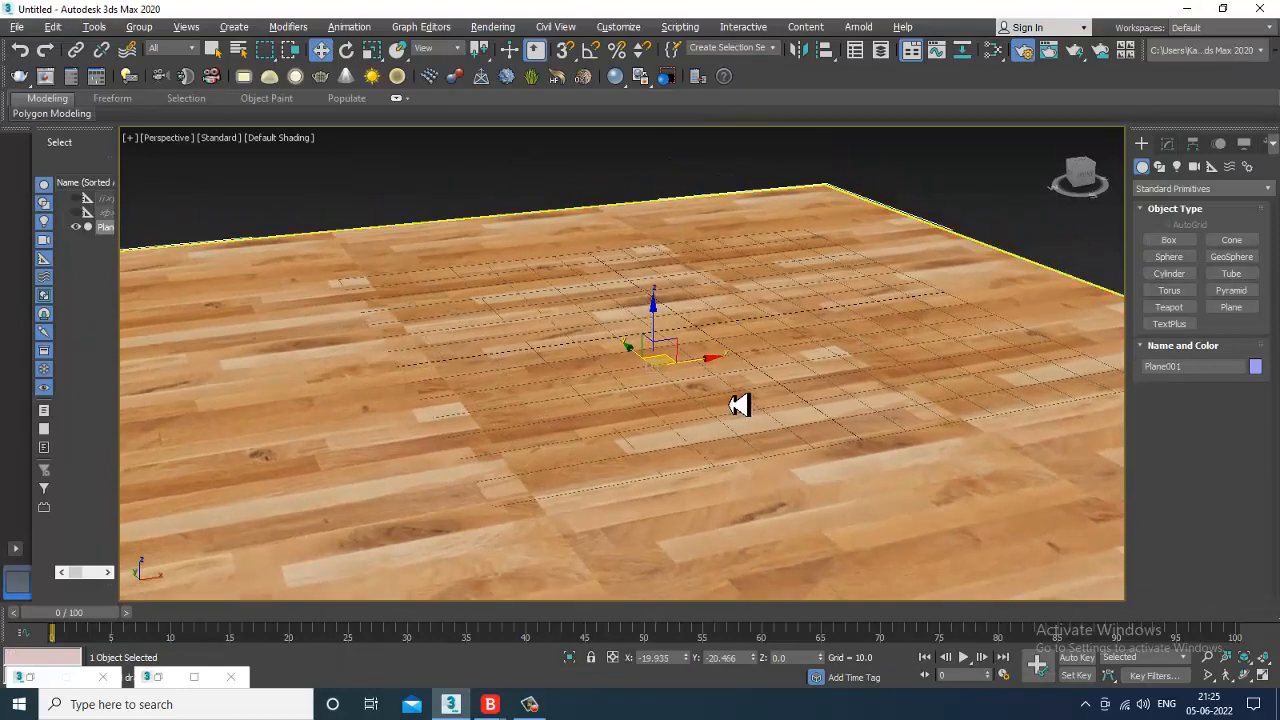
Step: Render the Perspective view to check the wood floor, then close the render window
{"action": "left_click", "coordinate": [493, 27]}
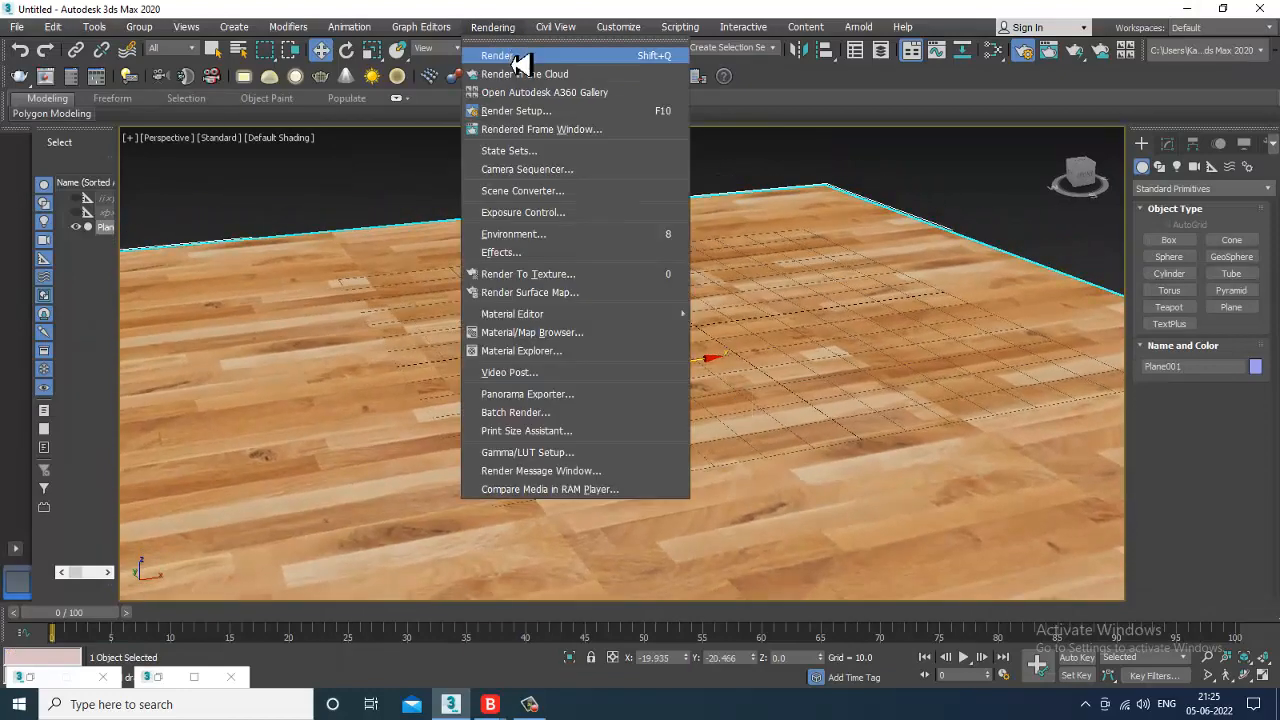
{"action": "left_click", "coordinate": [514, 49]}
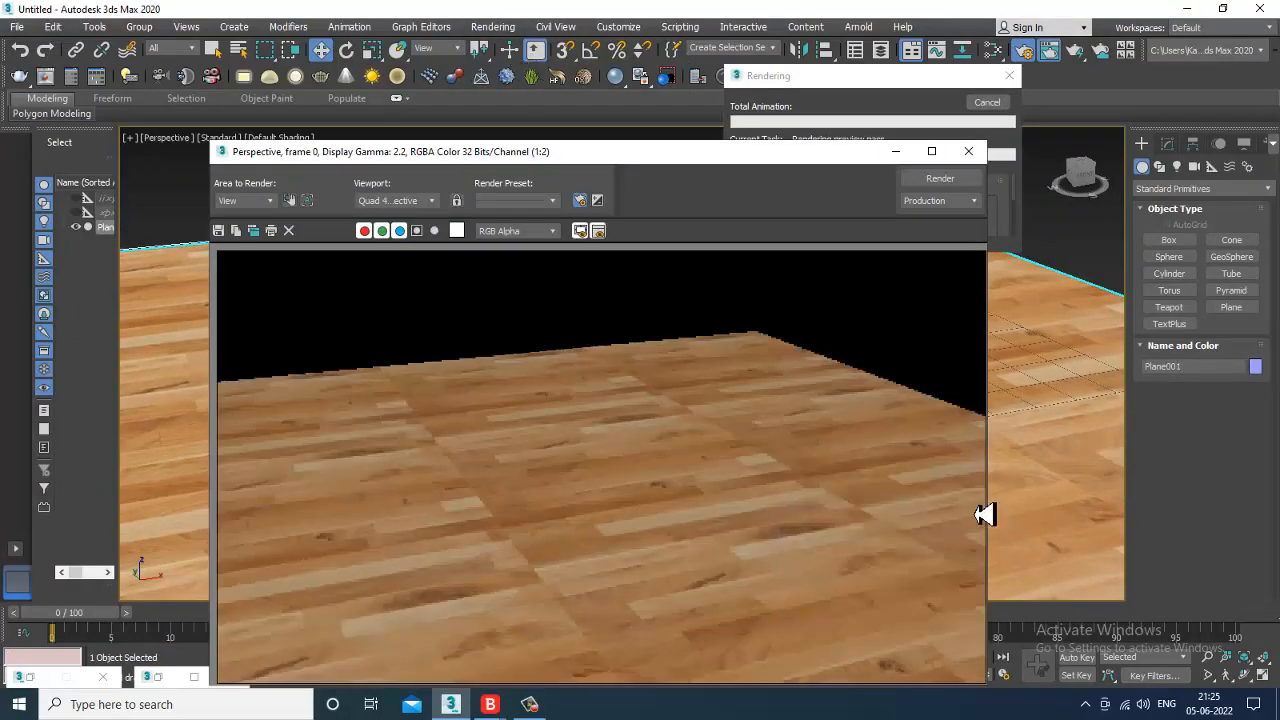
{"action": "left_click", "coordinate": [968, 151]}
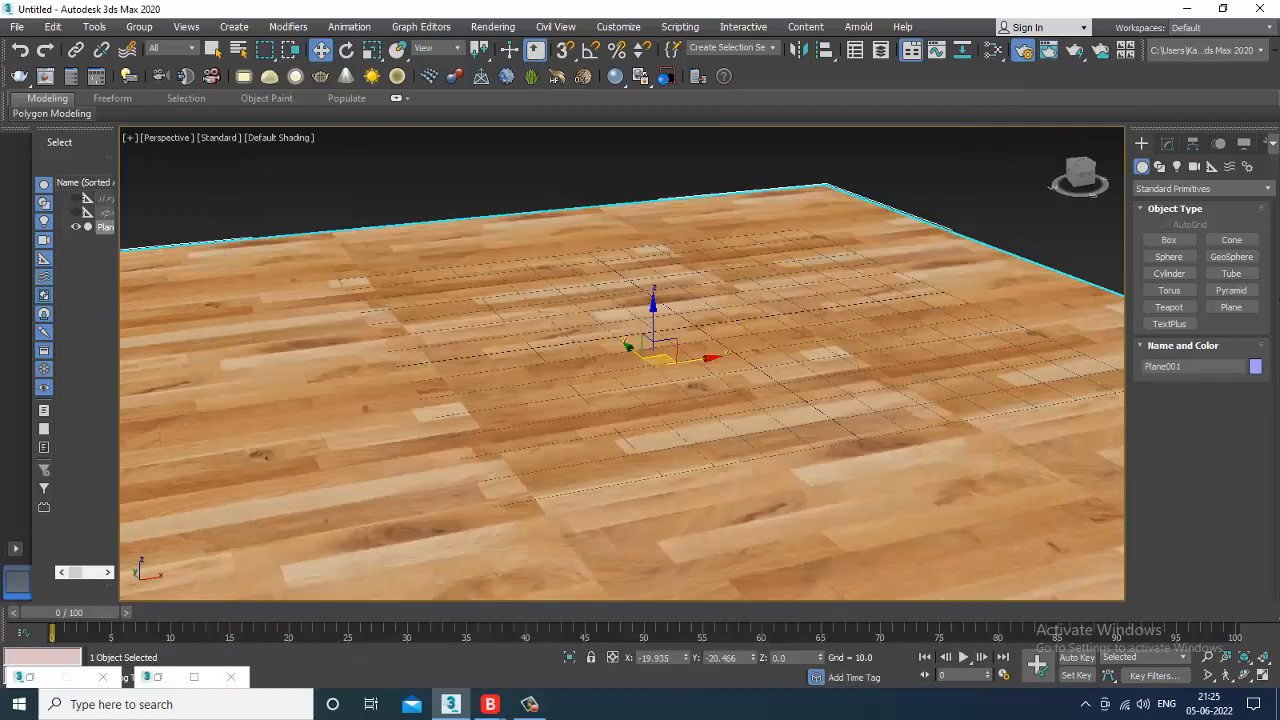
Step: Create a teapot standing on the left part of the wood floor
{"action": "left_click", "coordinate": [1196, 313]}
{"action": "mouse_move", "coordinate": [380, 434]}
{"action": "left_mouse_down"}
{"action": "mouse_move", "coordinate": [438, 465]}
{"action": "mouse_move", "coordinate": [403, 431]}
{"action": "left_mouse_up"}
{"action": "key", "text": "w"}
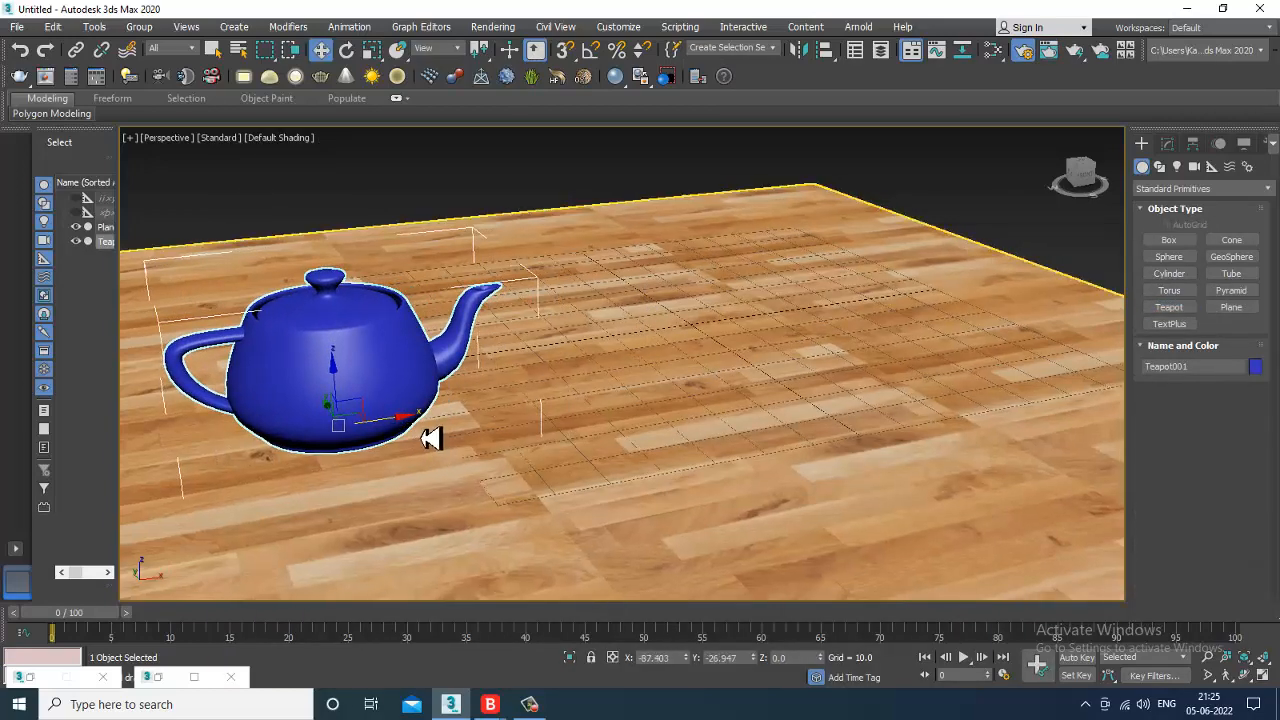
Step: Add a second Standard Surface material beside the wood material in the Slate Material Editor and enlarge its node preview
{"action": "key", "text": "m"}
{"action": "middle_click_drag", "start_coordinate": [716, 374], "coordinate": [583, 358]}
{"action": "middle_click_drag", "start_coordinate": [627, 412], "coordinate": [527, 319]}
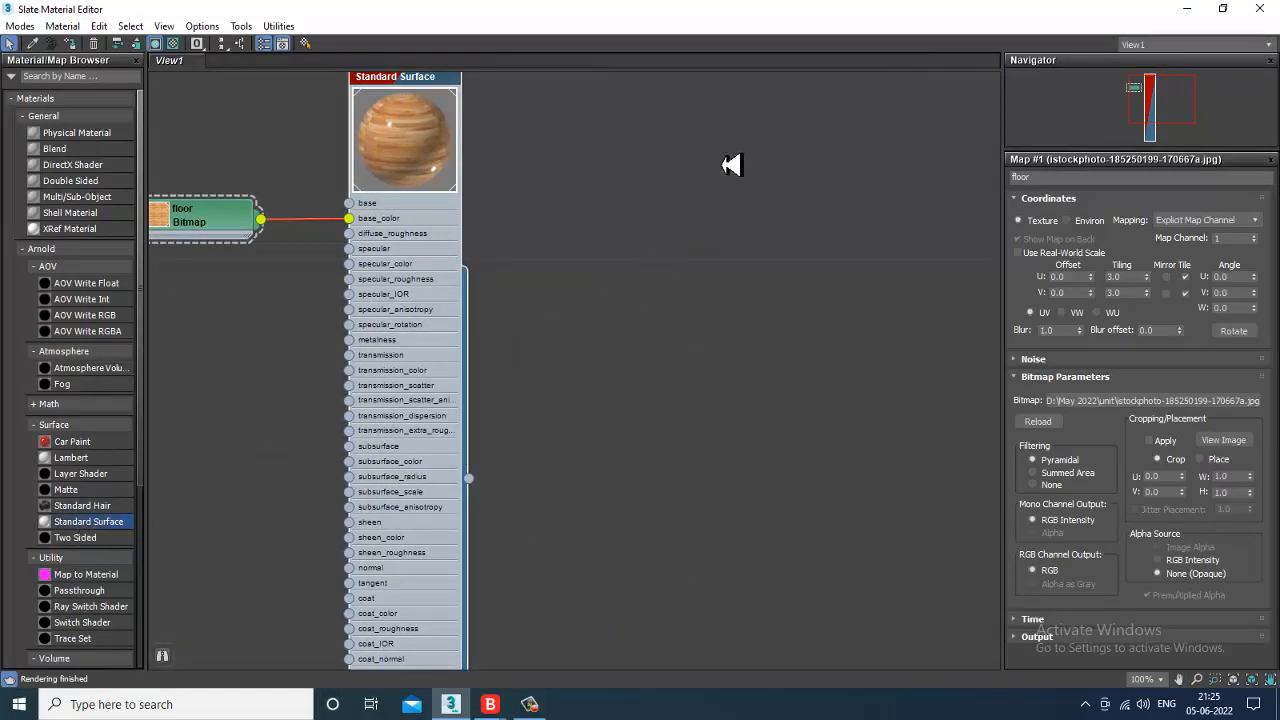
{"action": "left_click_drag", "start_coordinate": [737, 156], "coordinate": [737, 156]}
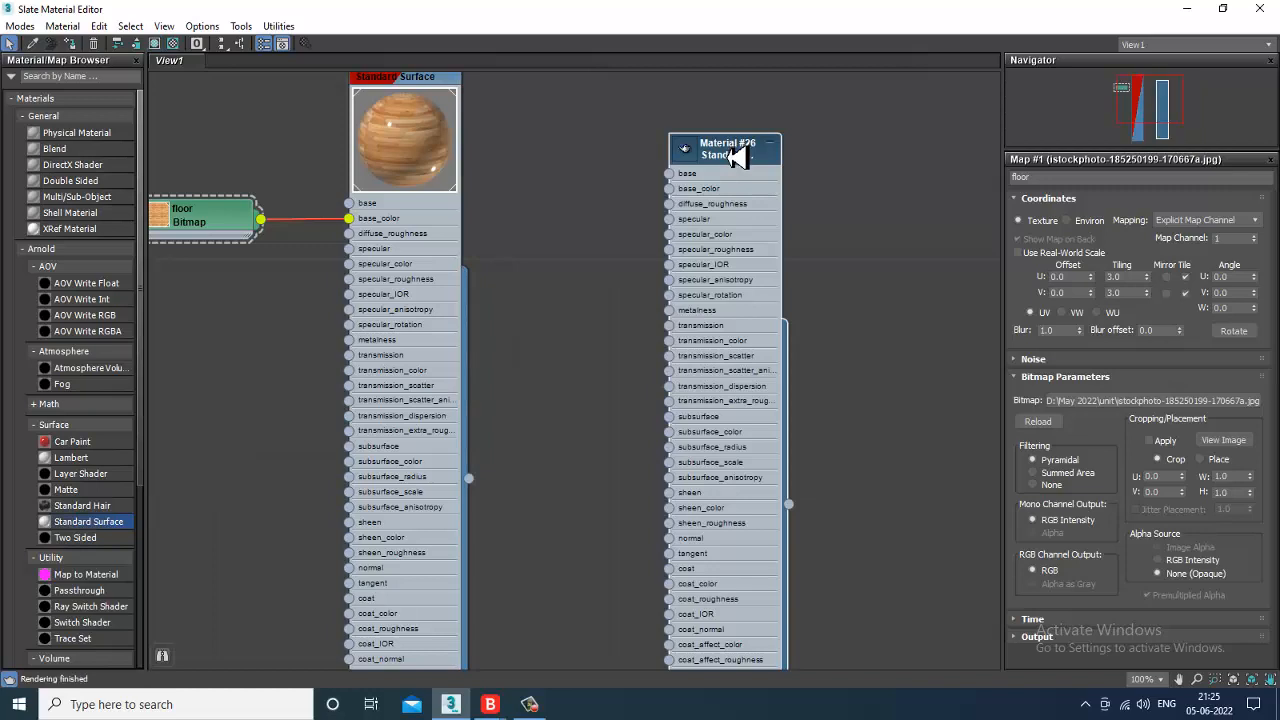
{"action": "double_click", "coordinate": [735, 159]}
{"action": "double_click", "coordinate": [690, 158]}
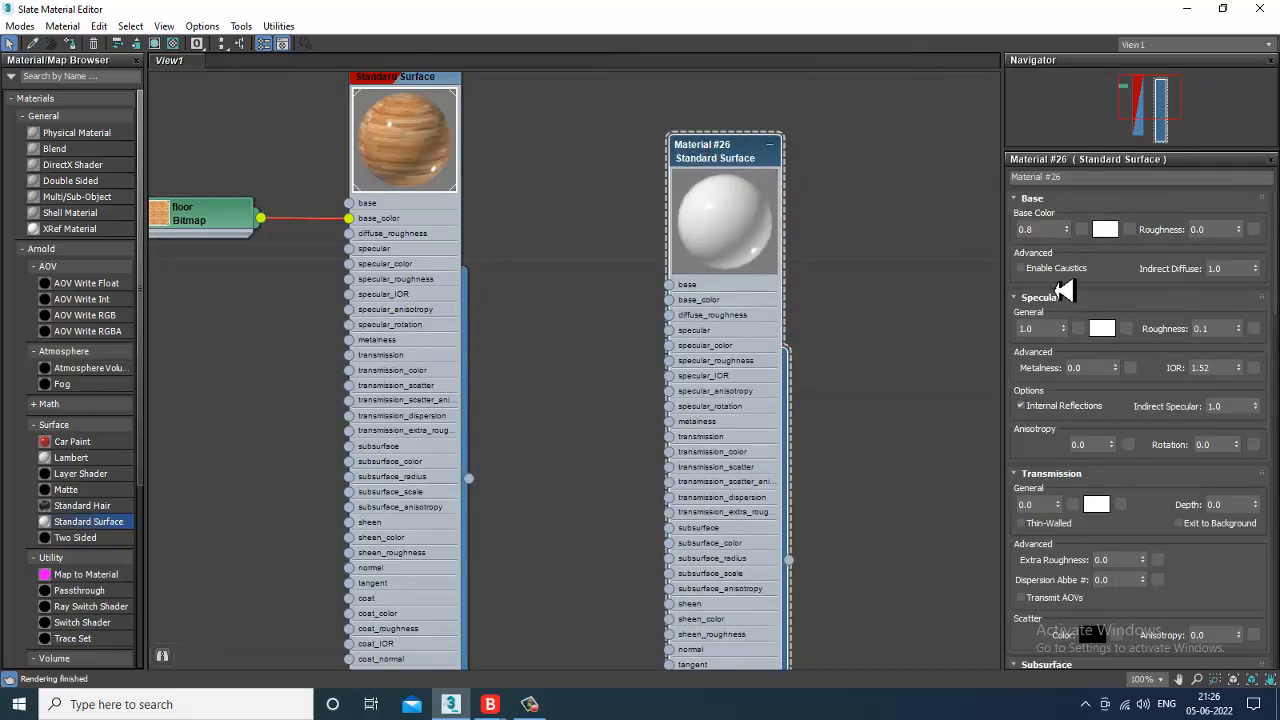
Step: Set the second Standard Surface material's base color to neutral grey with red, green and blue at 0.537
{"action": "left_click", "coordinate": [1106, 232]}
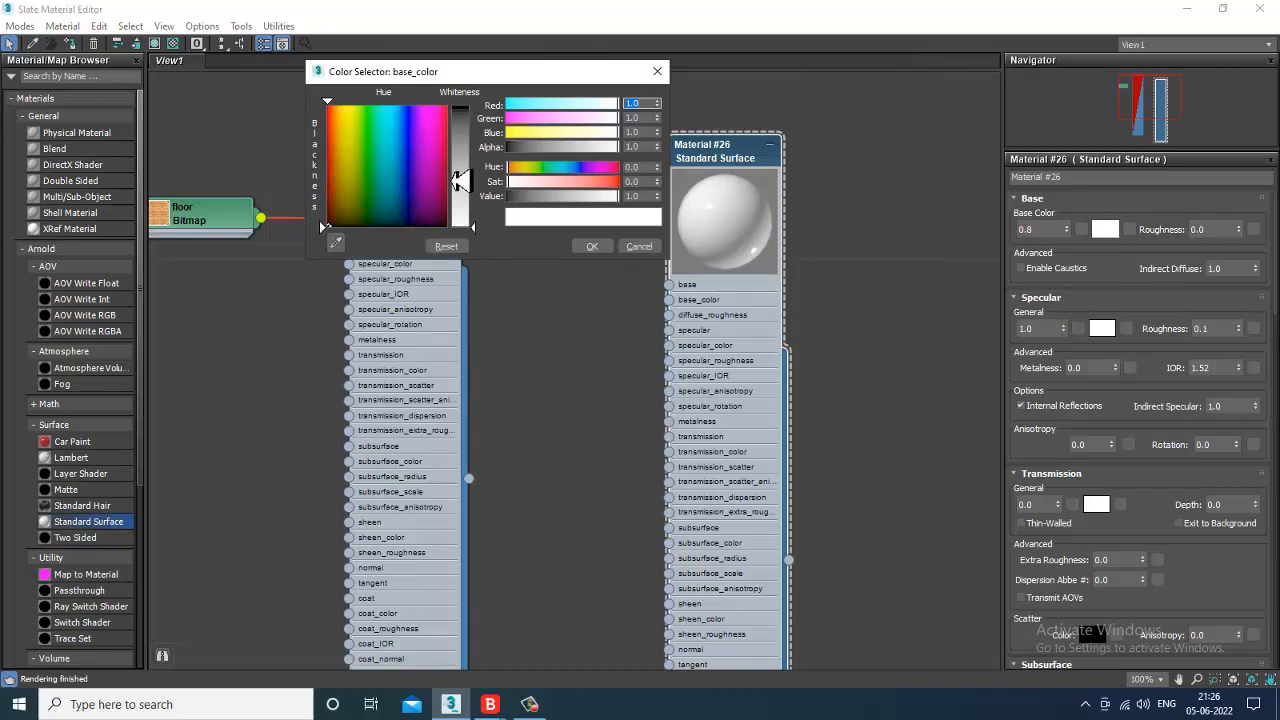
{"action": "left_click_drag", "start_coordinate": [474, 212], "coordinate": [478, 162]}
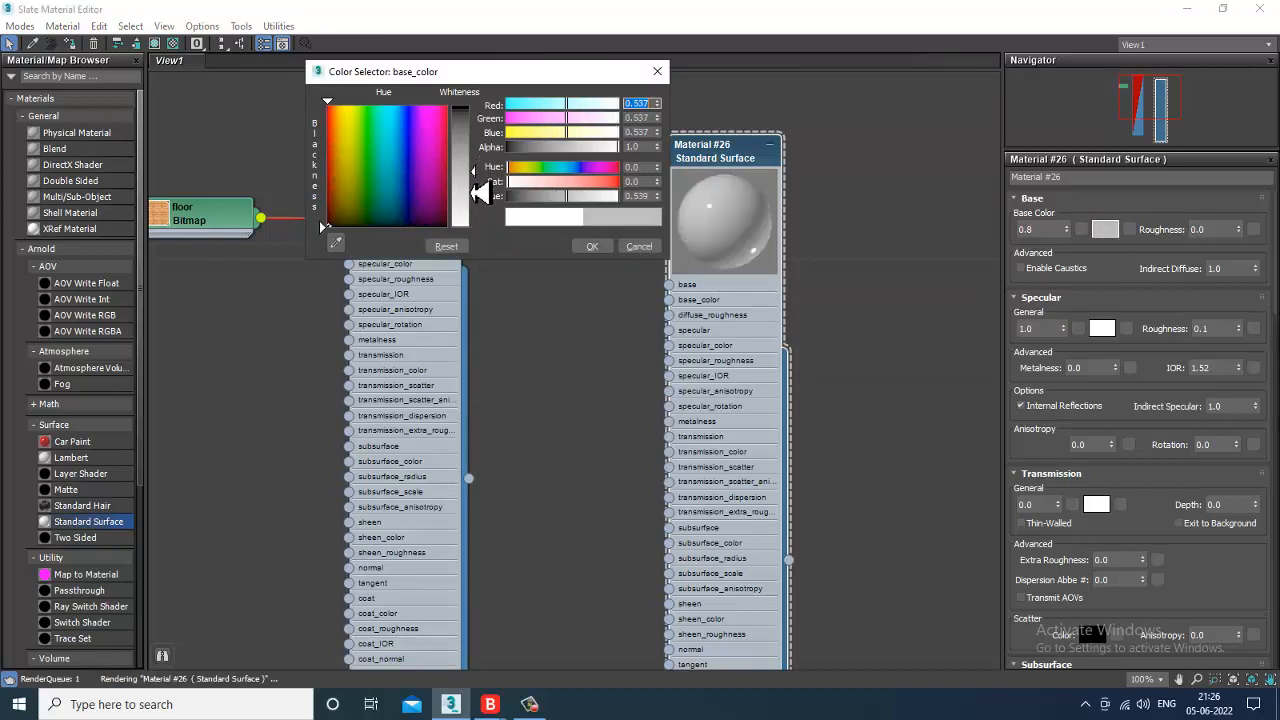
{"action": "left_click", "coordinate": [596, 248]}
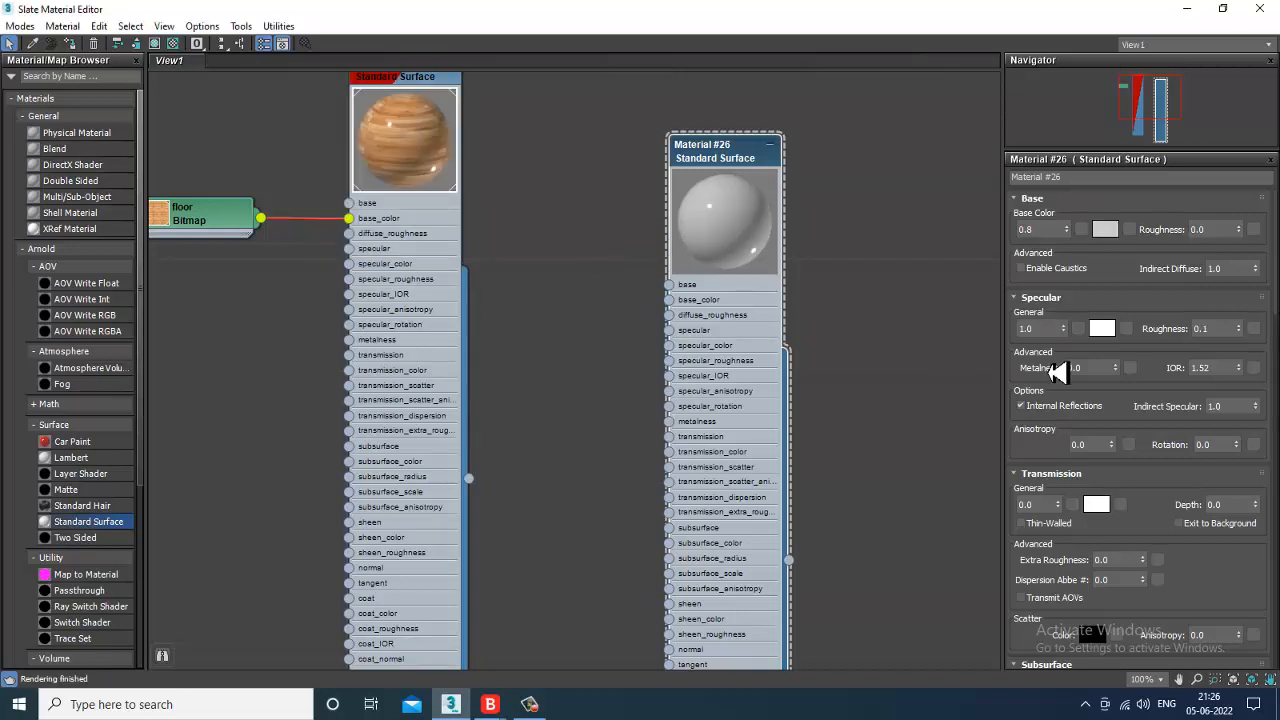
{"action": "left_click_drag", "start_coordinate": [1072, 343], "coordinate": [1072, 274]}
{"action": "left_click", "coordinate": [1101, 329]}
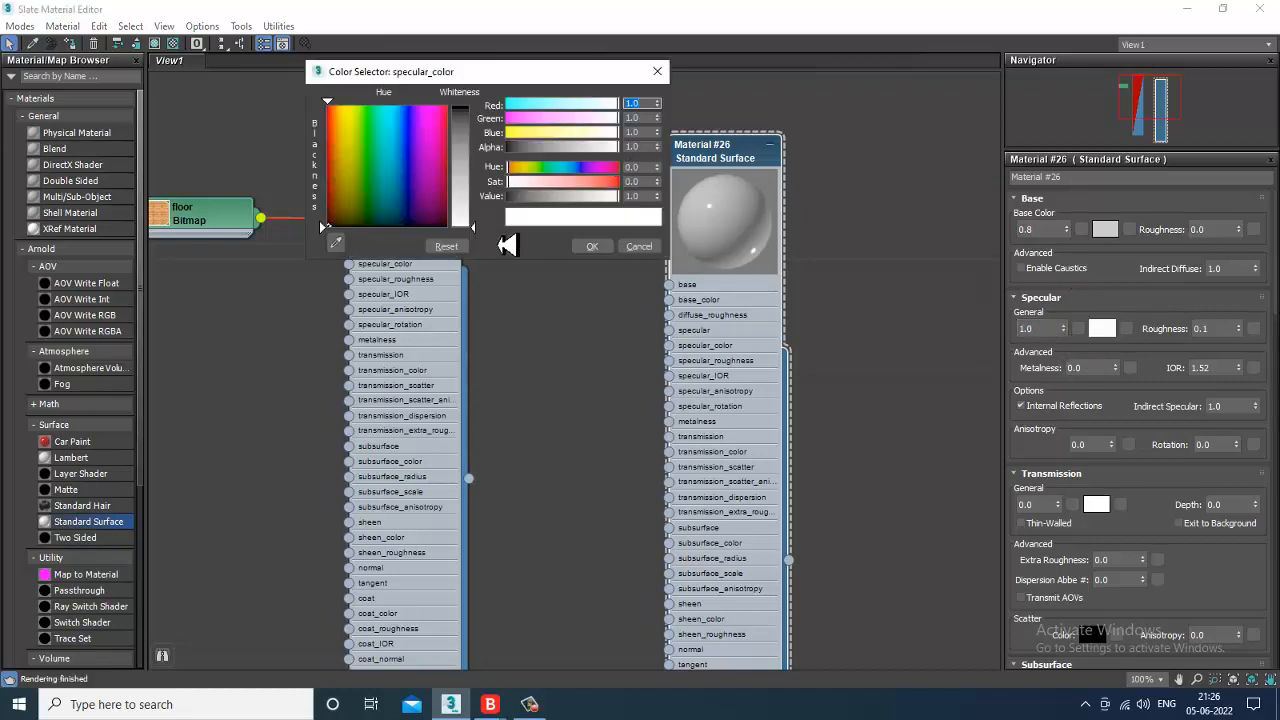
{"action": "left_click_drag", "start_coordinate": [432, 211], "coordinate": [449, 106]}
{"action": "left_click_drag", "start_coordinate": [460, 129], "coordinate": [465, 105]}
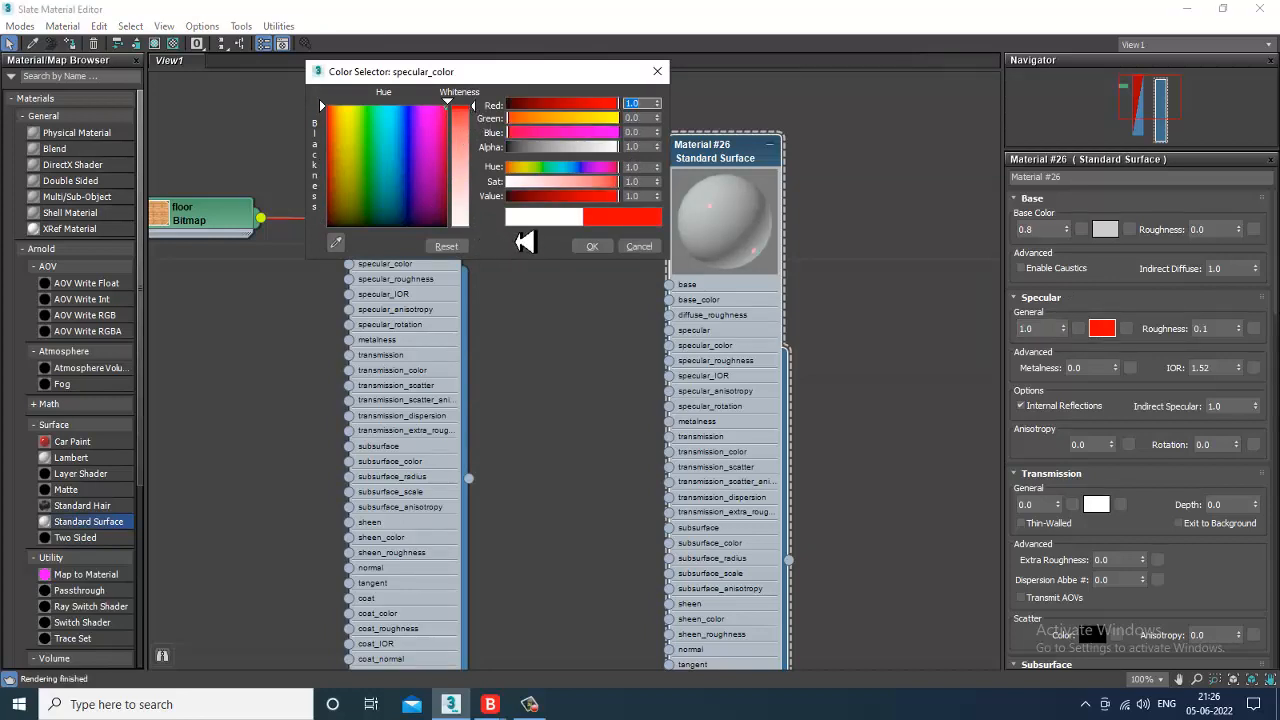
{"action": "left_click", "coordinate": [640, 246]}
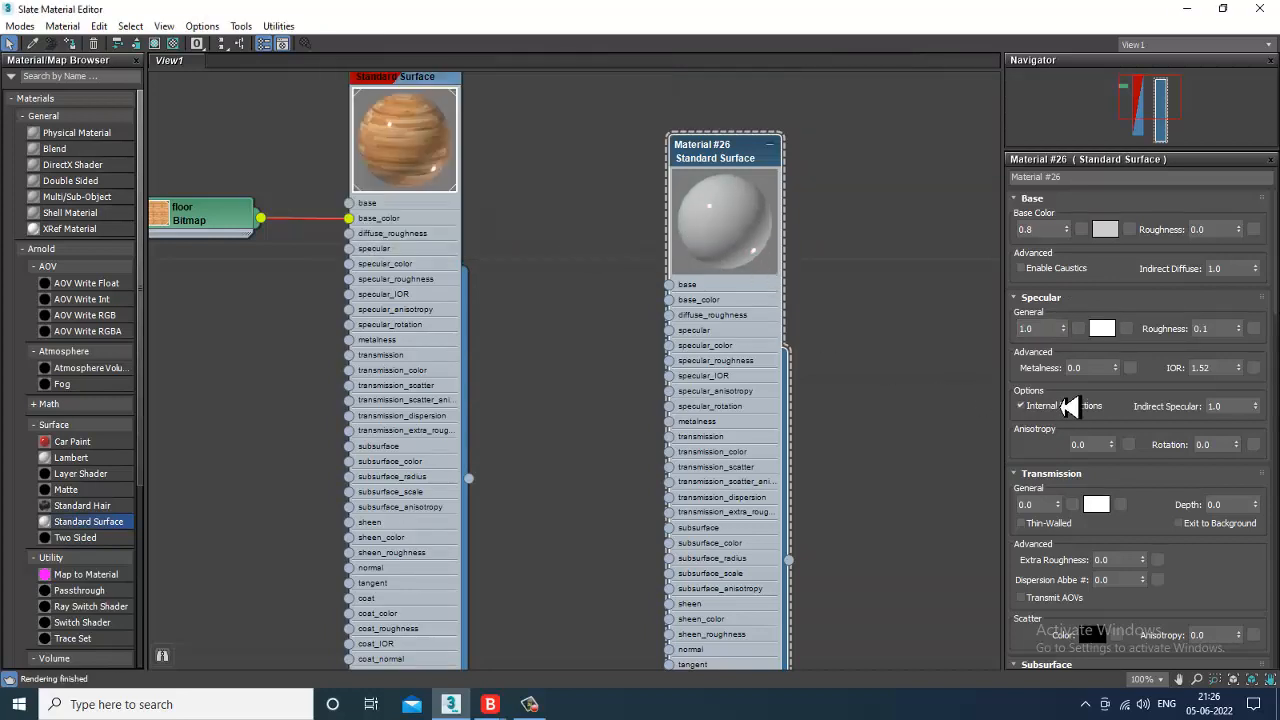
Step: Set the grey material's metalness to 1.0, keep internal reflections on, and assign the material to the selected teapot
{"action": "mouse_move", "coordinate": [1120, 376]}
{"action": "left_mouse_down"}
{"action": "mouse_move", "coordinate": [1120, 341]}
{"action": "mouse_move", "coordinate": [1130, 386]}
{"action": "mouse_move", "coordinate": [1131, 355]}
{"action": "left_mouse_up"}
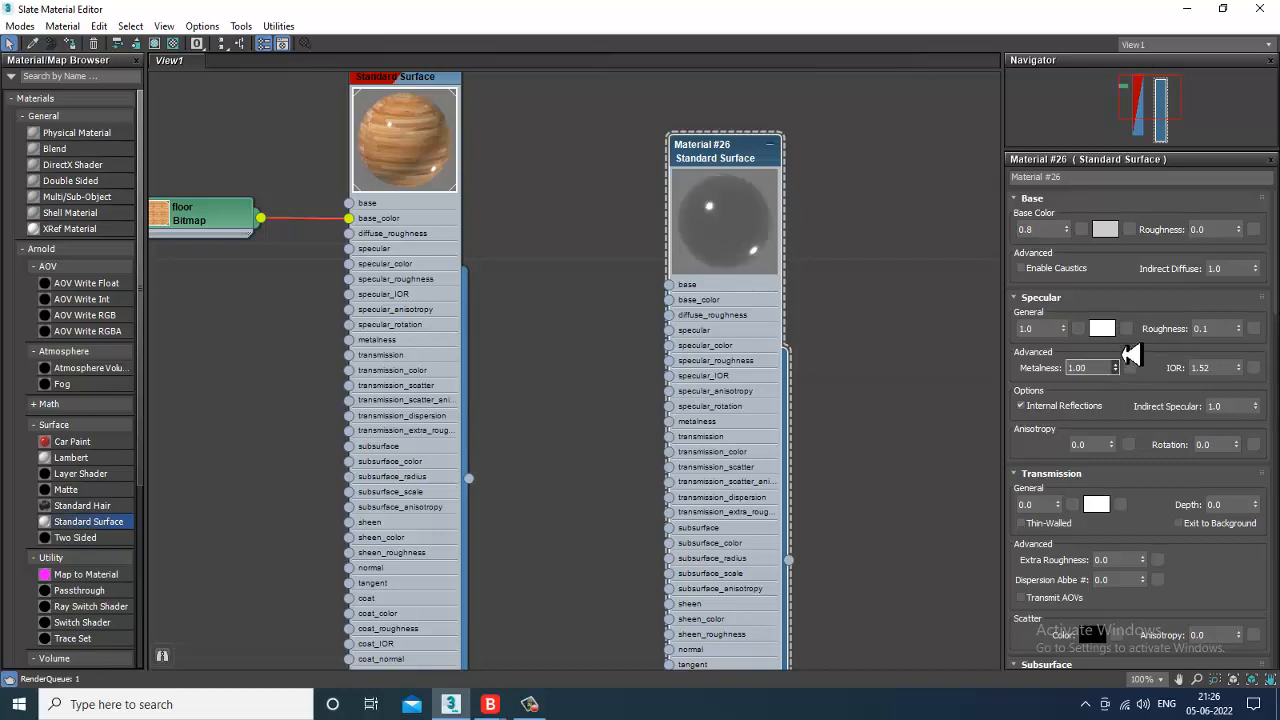
{"action": "left_click", "coordinate": [1022, 406]}
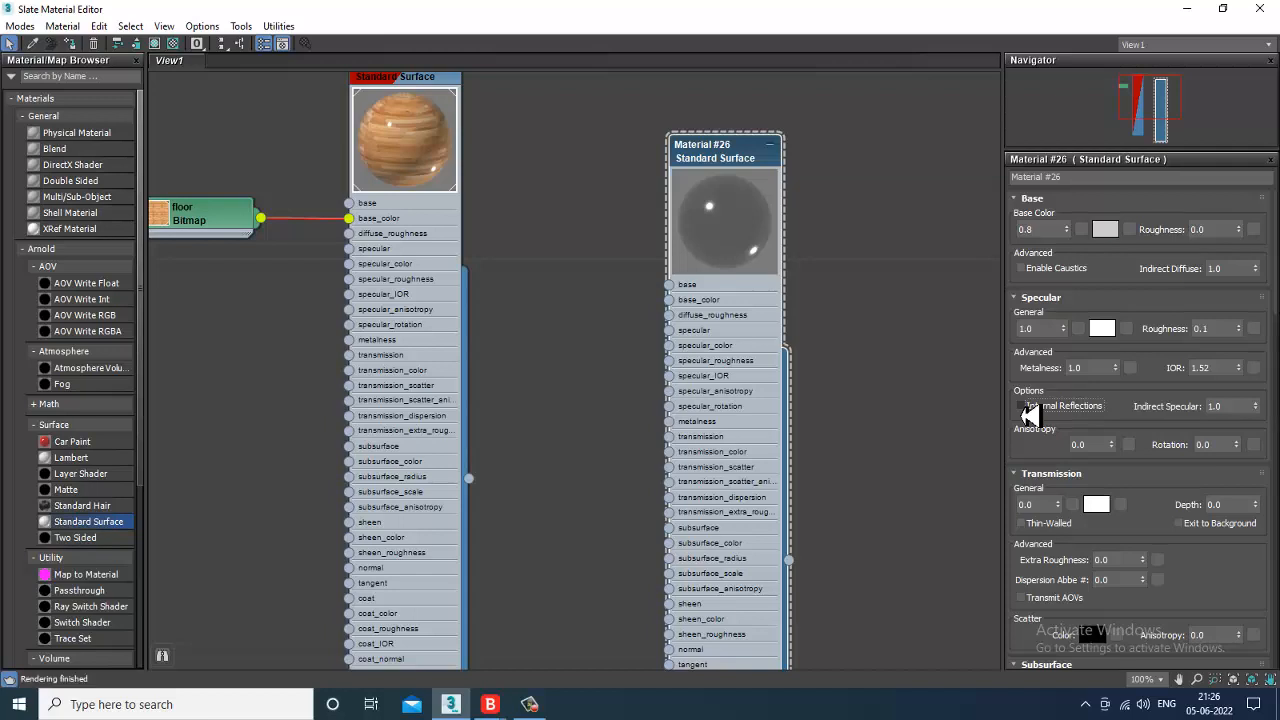
{"action": "left_click", "coordinate": [1023, 407]}
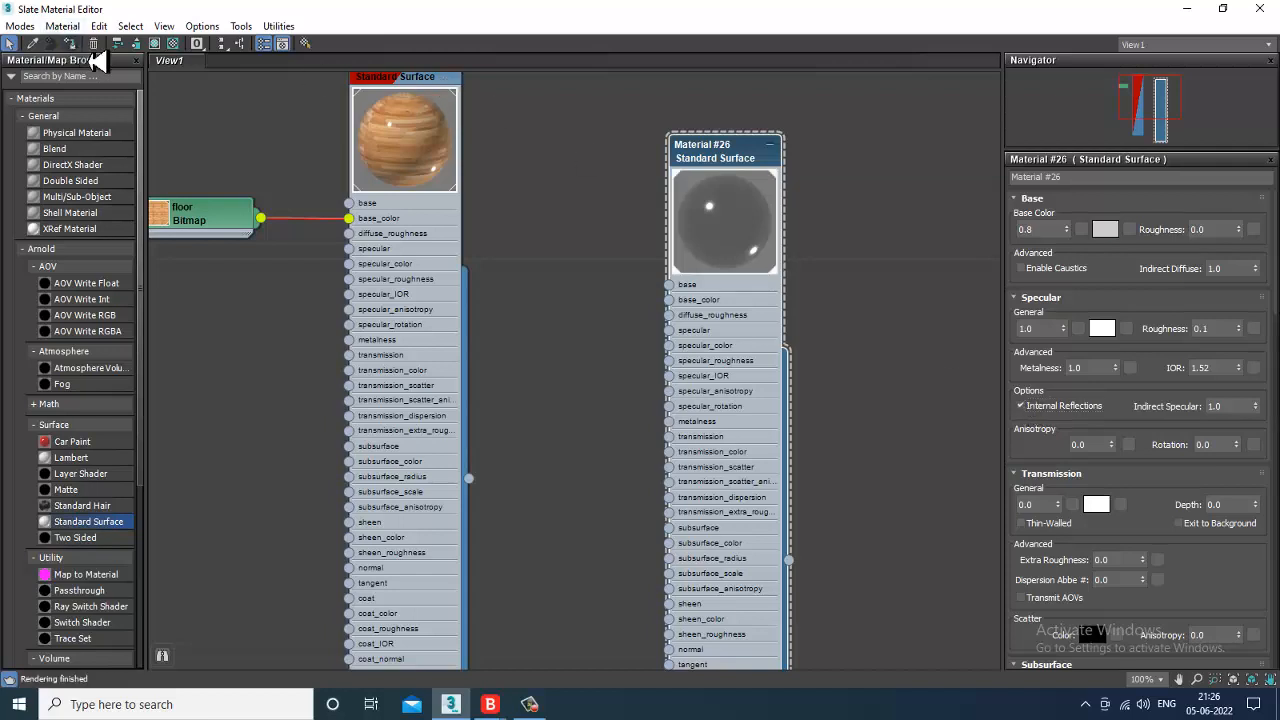
{"action": "left_click", "coordinate": [155, 44]}
Step: Render a closer Perspective view of the teapot to check its metallic material, and close the render window
{"action": "left_click", "coordinate": [1187, 8]}
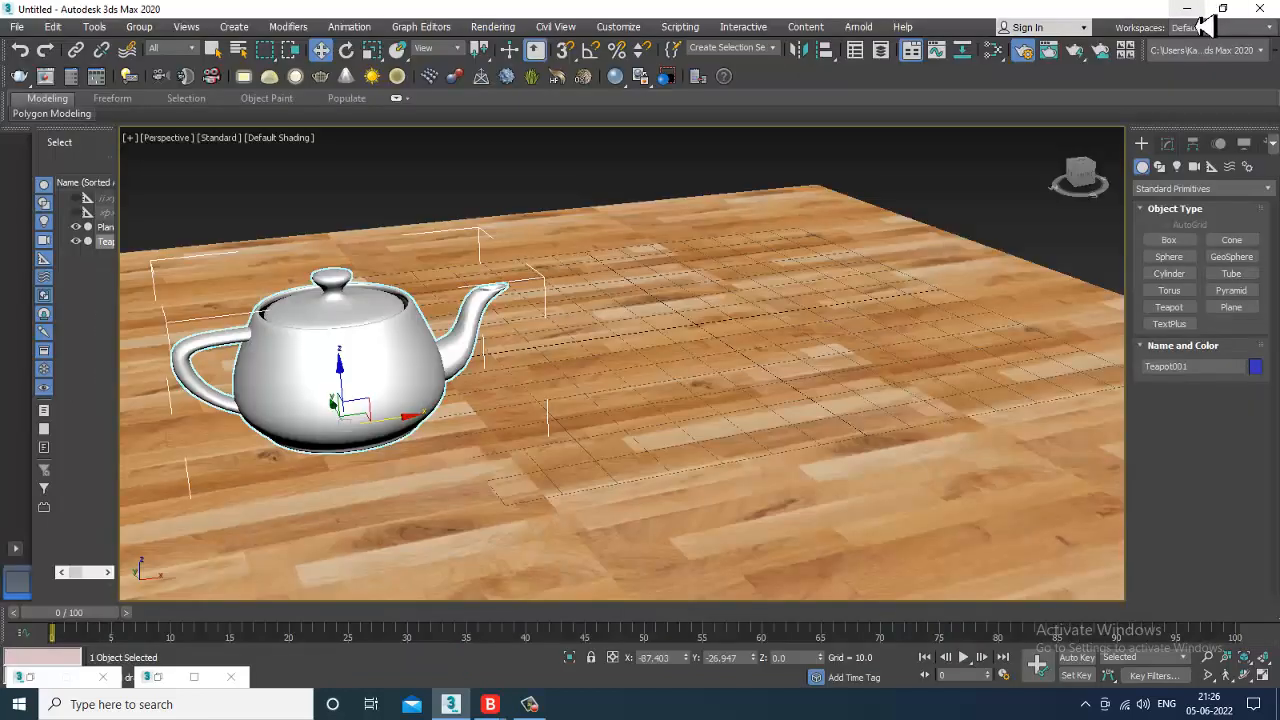
{"action": "left_click_drag", "start_coordinate": [765, 377], "coordinate": [706, 357], "text": "alt"}
{"action": "scroll", "coordinate": [706, 357], "scroll_direction": "up", "scroll_amount": 3}
{"action": "middle_click_drag", "start_coordinate": [597, 383], "coordinate": [557, 376], "text": "alt"}
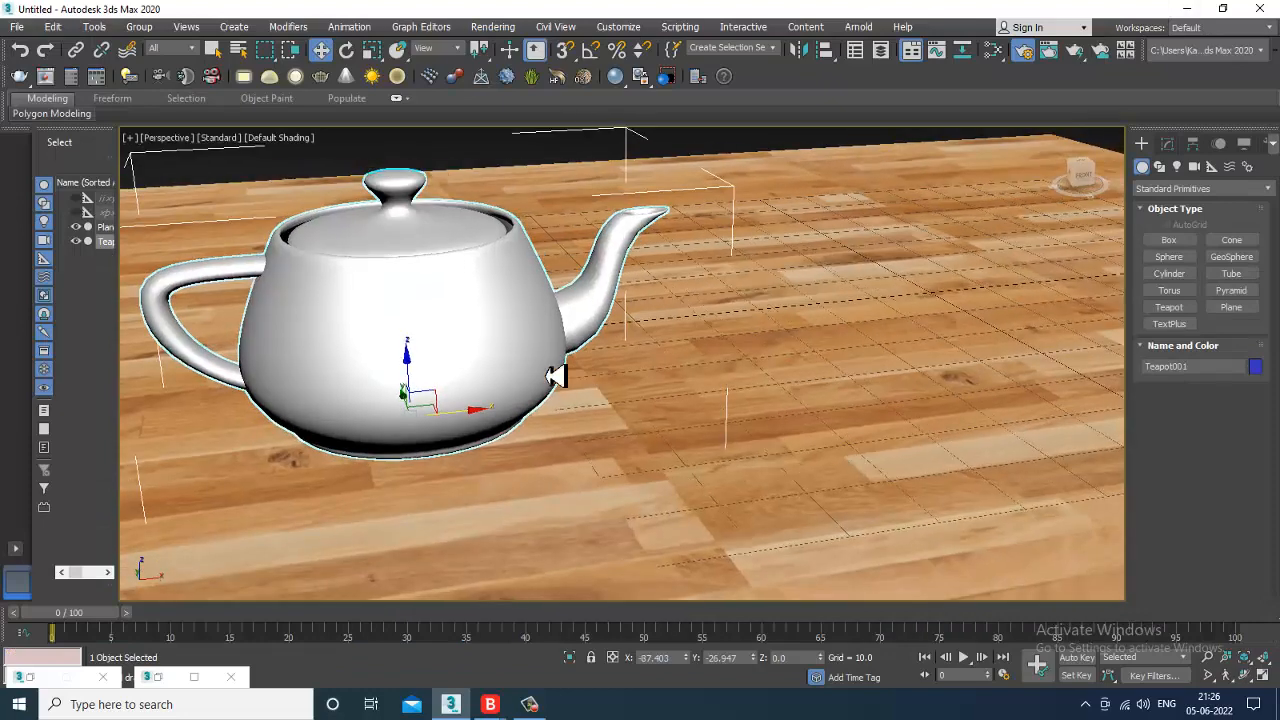
{"action": "left_click", "coordinate": [493, 26]}
{"action": "left_click", "coordinate": [500, 54]}
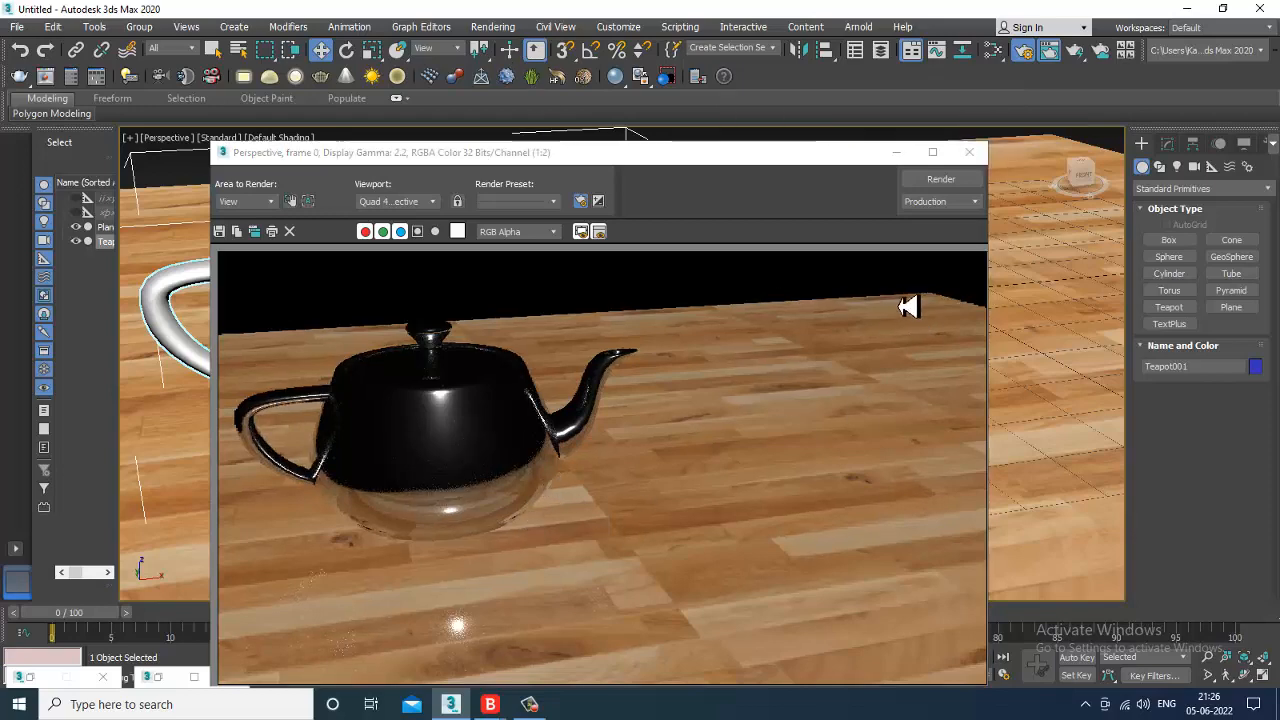
{"action": "left_click", "coordinate": [969, 152]}
Step: Set the metalness of the teapot's Standard Surface material to 0.65
{"action": "key", "text": "m"}
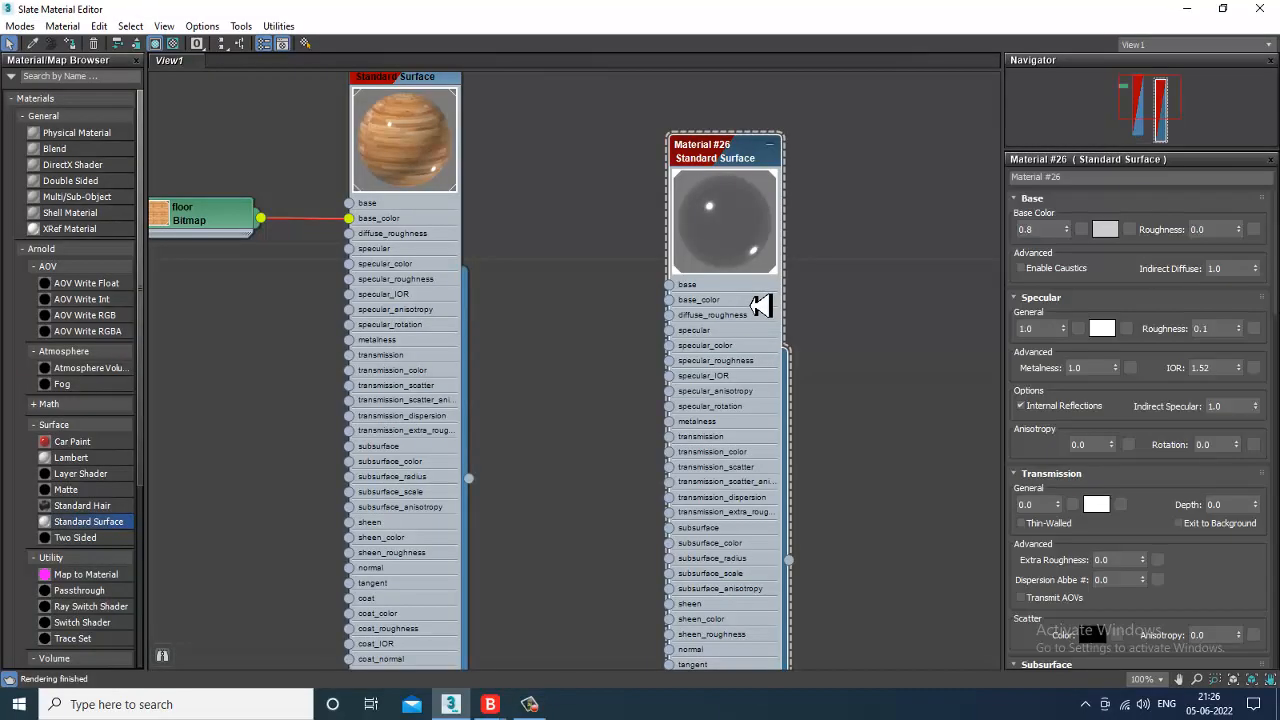
{"action": "left_click", "coordinate": [1115, 372]}
{"action": "left_click_drag", "start_coordinate": [1117, 403], "coordinate": [1100, 406]}
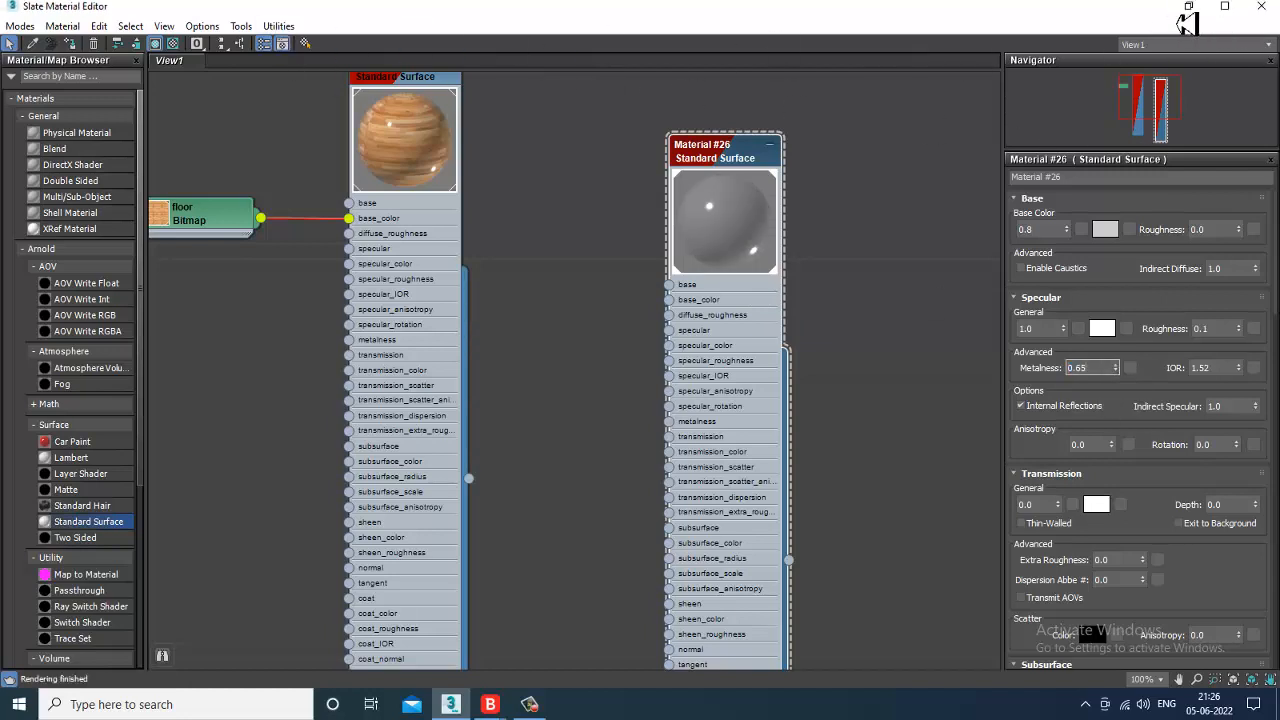
Step: Render the Perspective view again to check the teapot's reduced metalness, and close the render window
{"action": "left_click", "coordinate": [1187, 10]}
{"action": "left_click", "coordinate": [505, 28]}
{"action": "left_click", "coordinate": [500, 56]}
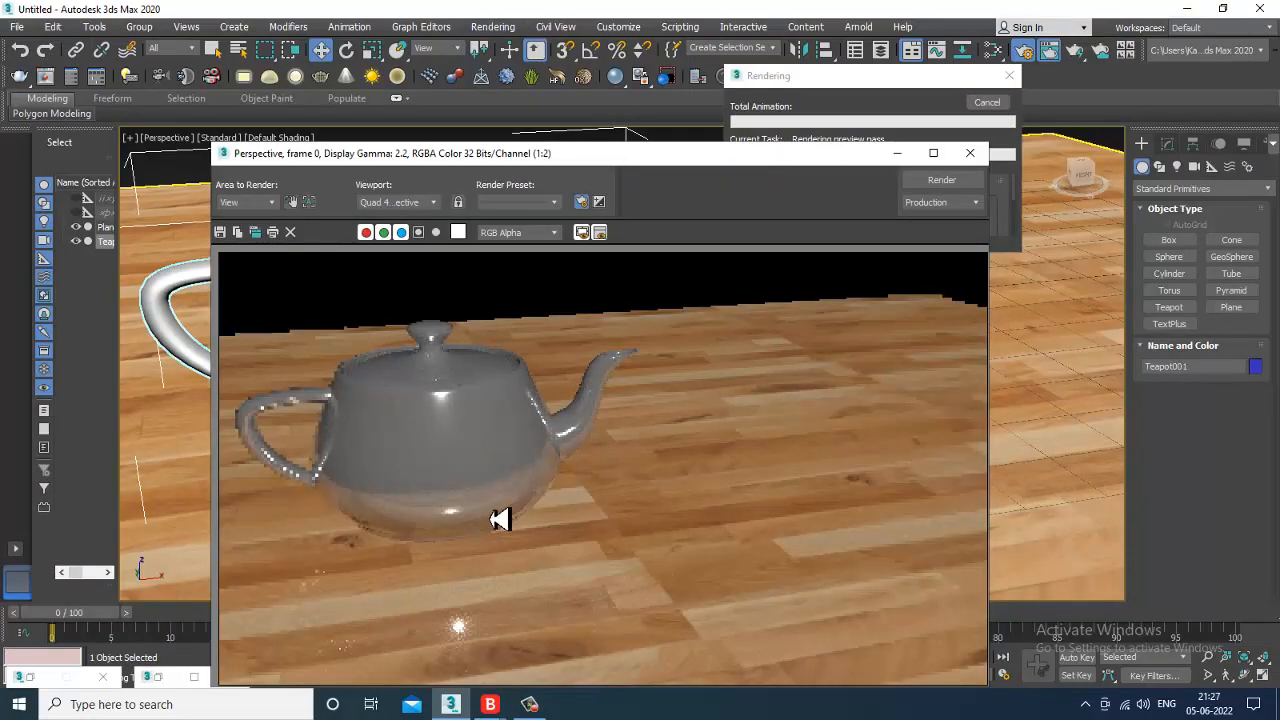
{"action": "left_click", "coordinate": [970, 153]}
Step: Set the sample (pixel) filter type to Catmull-Rom in the Arnold Renderer settings of Render Setup
{"action": "scroll", "coordinate": [766, 463], "scroll_direction": "down", "scroll_amount": 5}
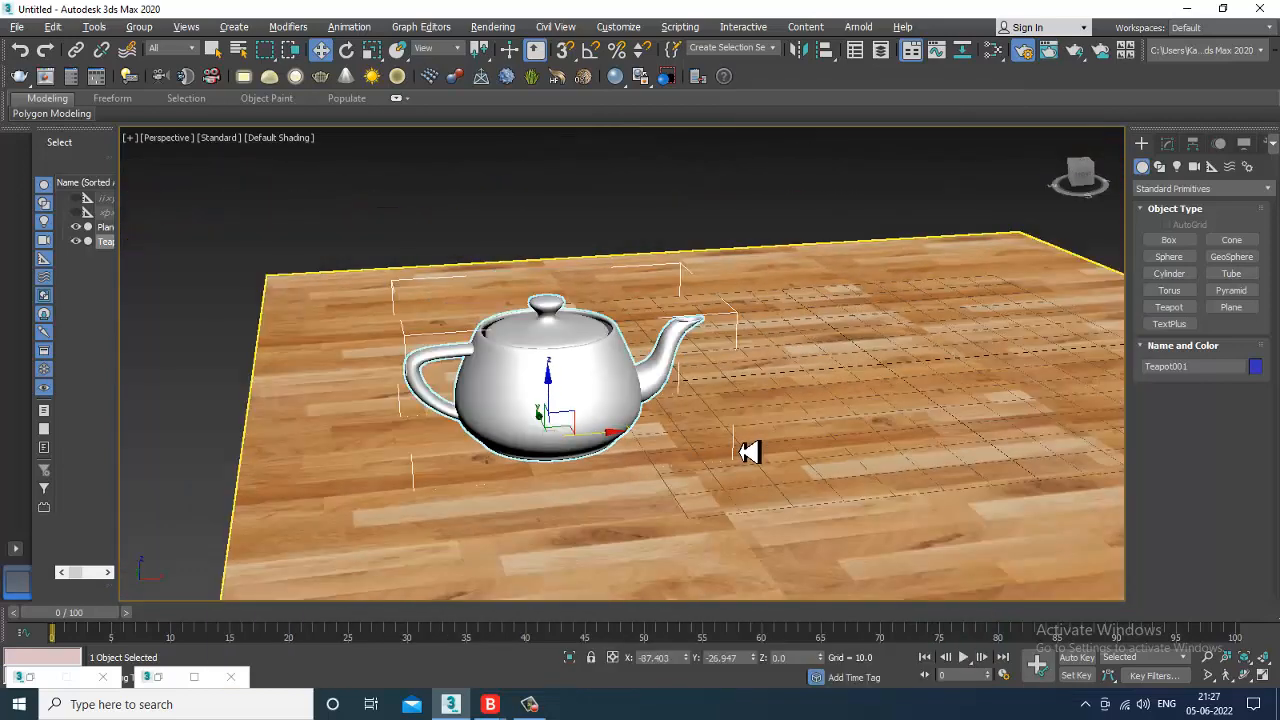
{"action": "scroll", "coordinate": [695, 458], "scroll_direction": "up", "scroll_amount": 3}
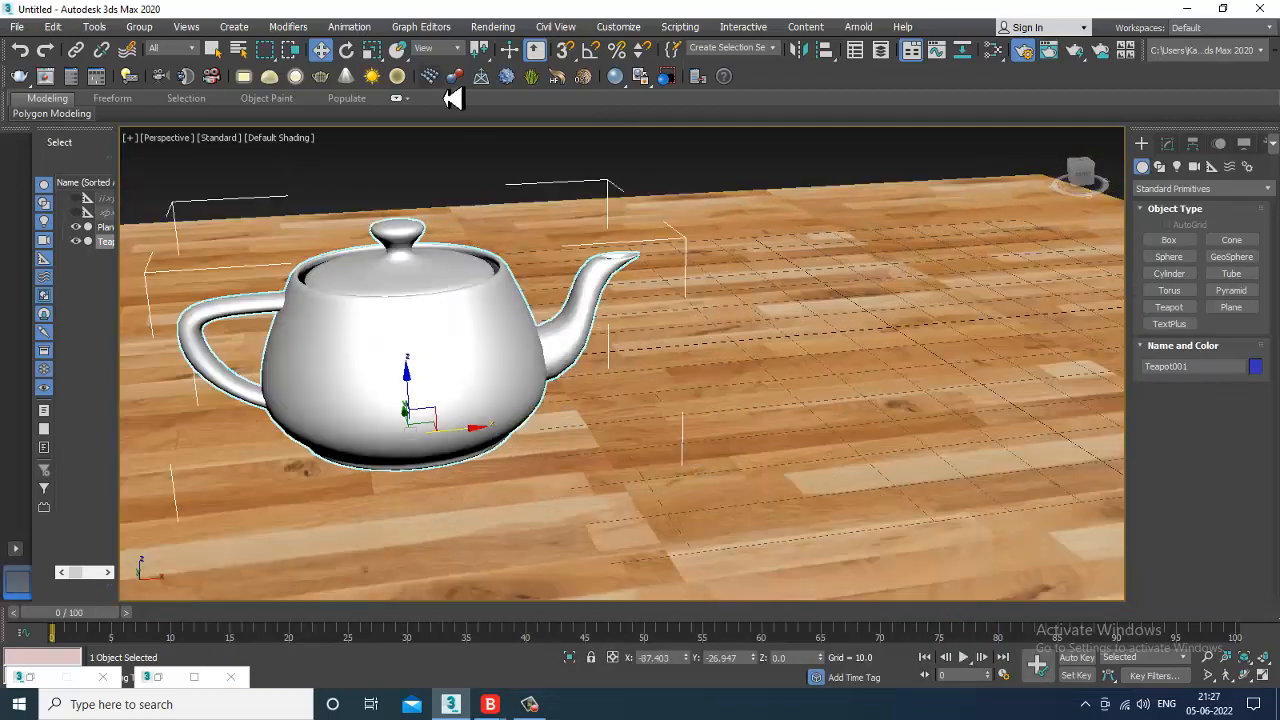
{"action": "left_click", "coordinate": [493, 27]}
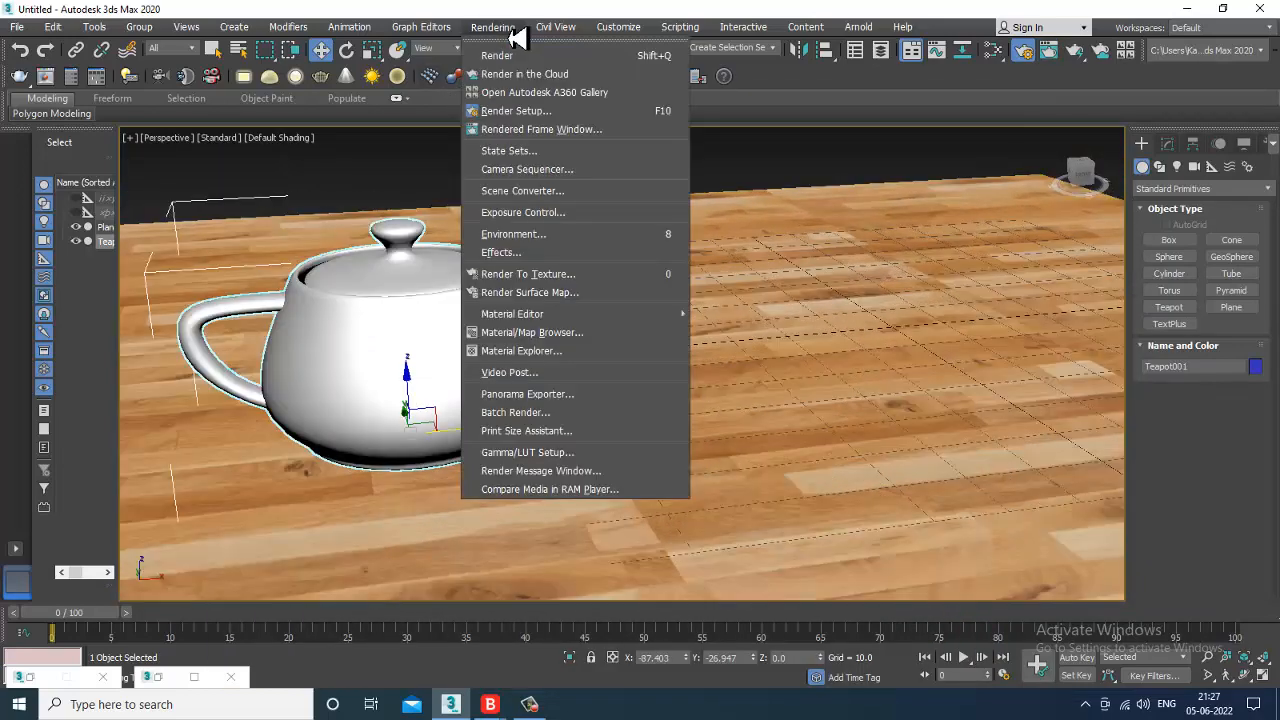
{"action": "left_click", "coordinate": [548, 116]}
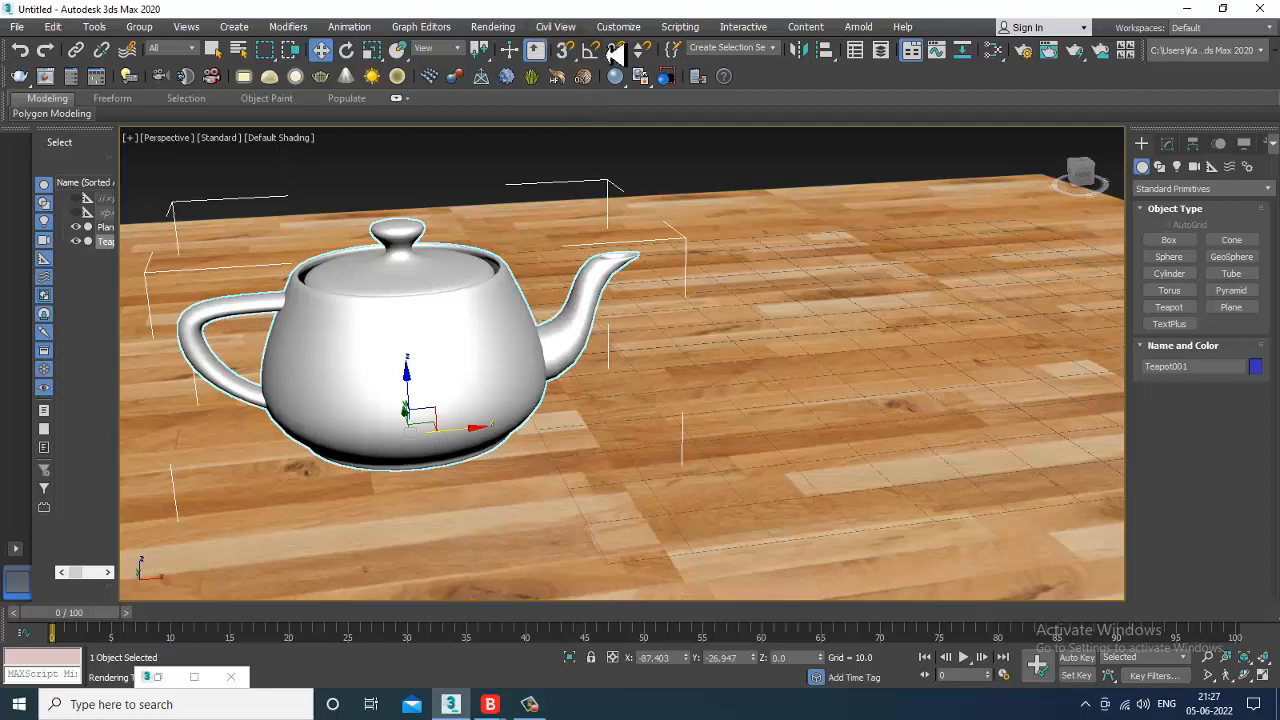
{"action": "left_click", "coordinate": [493, 26]}
{"action": "left_click", "coordinate": [582, 124]}
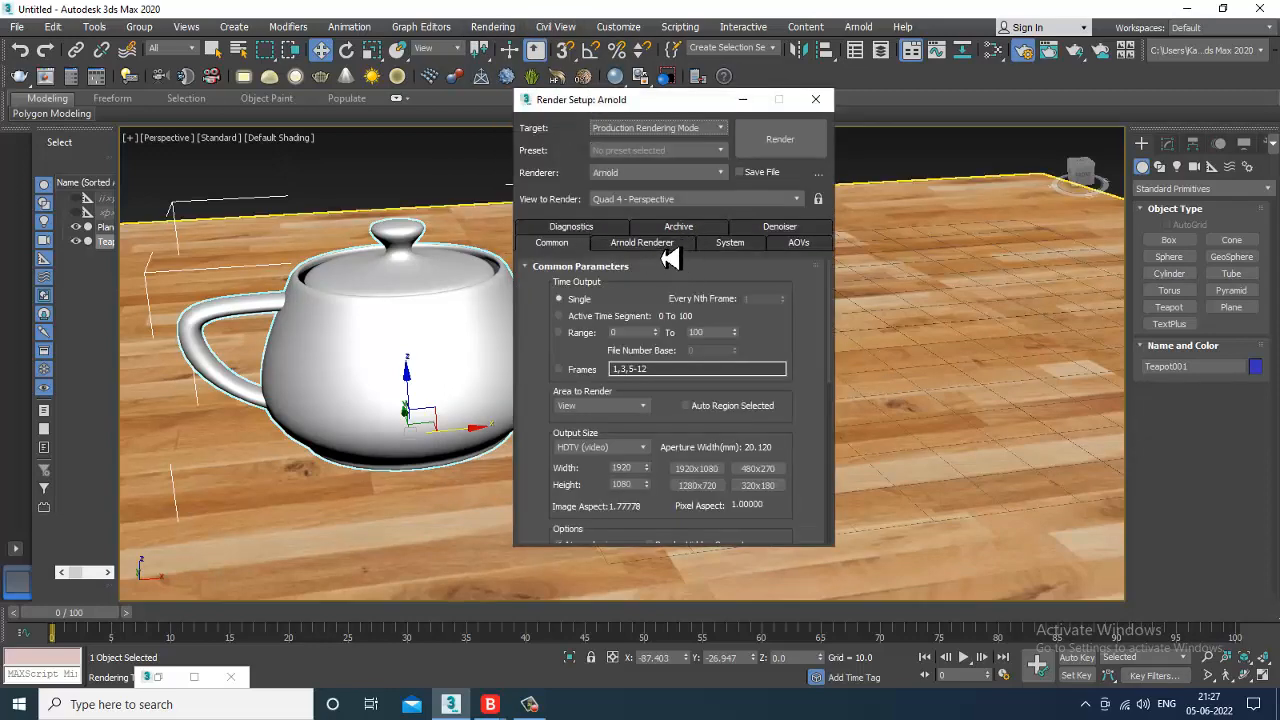
{"action": "left_click", "coordinate": [660, 246]}
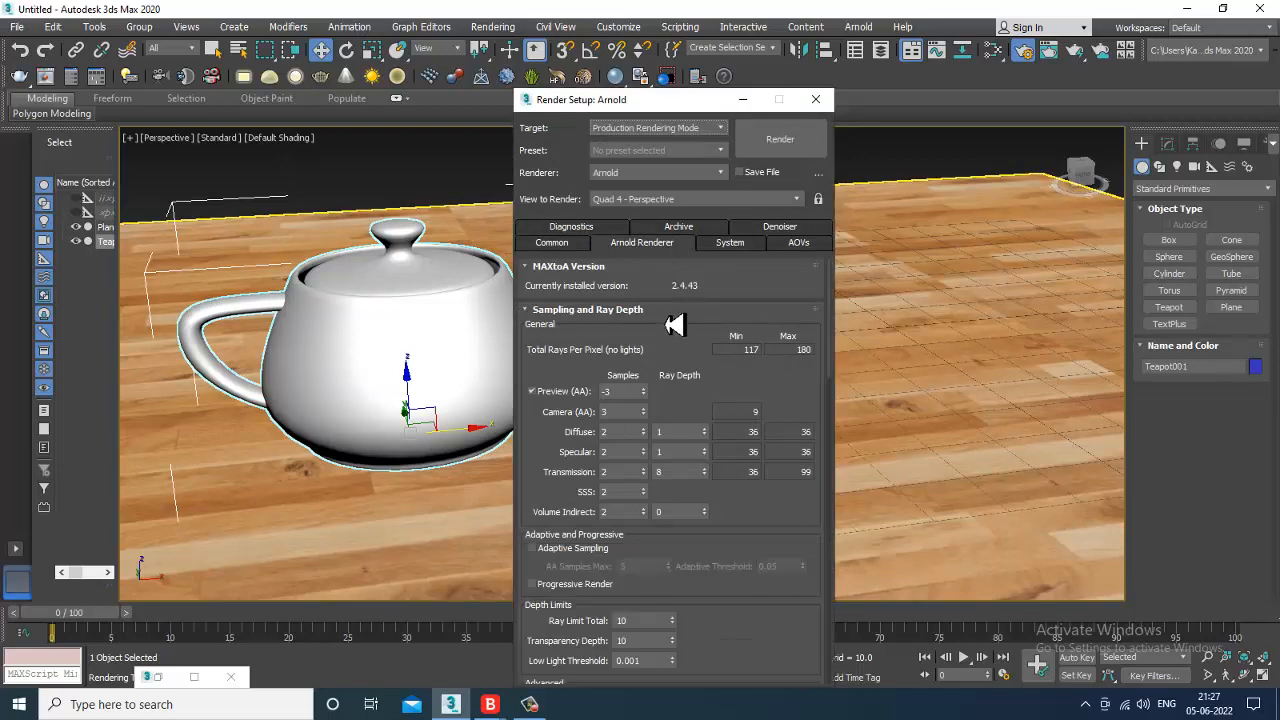
{"action": "left_click_drag", "start_coordinate": [714, 420], "coordinate": [723, 200]}
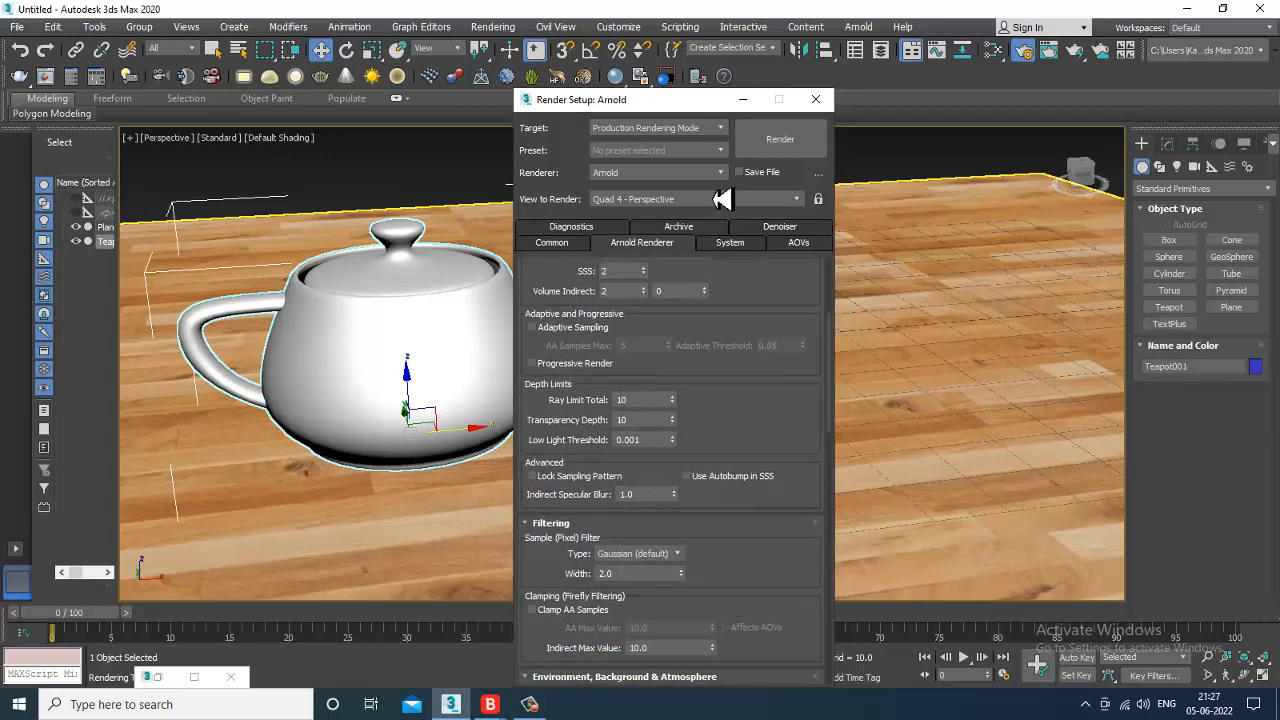
{"action": "left_click_drag", "start_coordinate": [740, 425], "coordinate": [737, 328]}
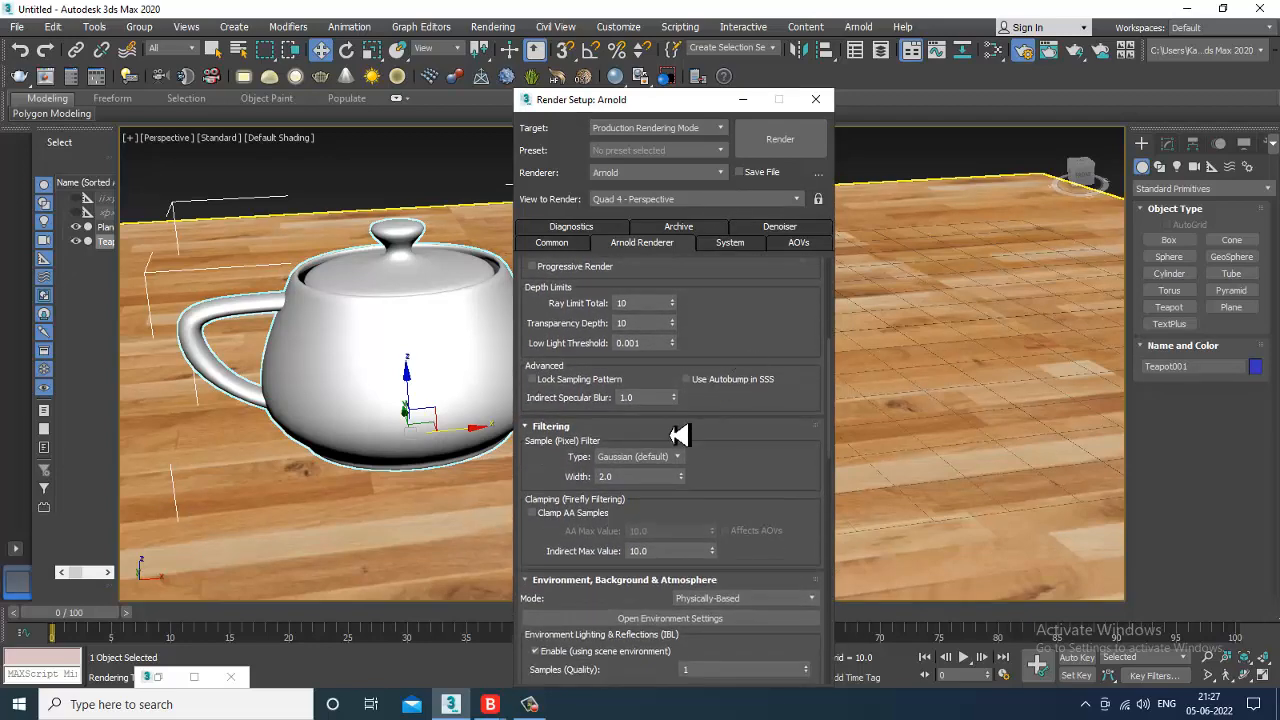
{"action": "left_click", "coordinate": [663, 460]}
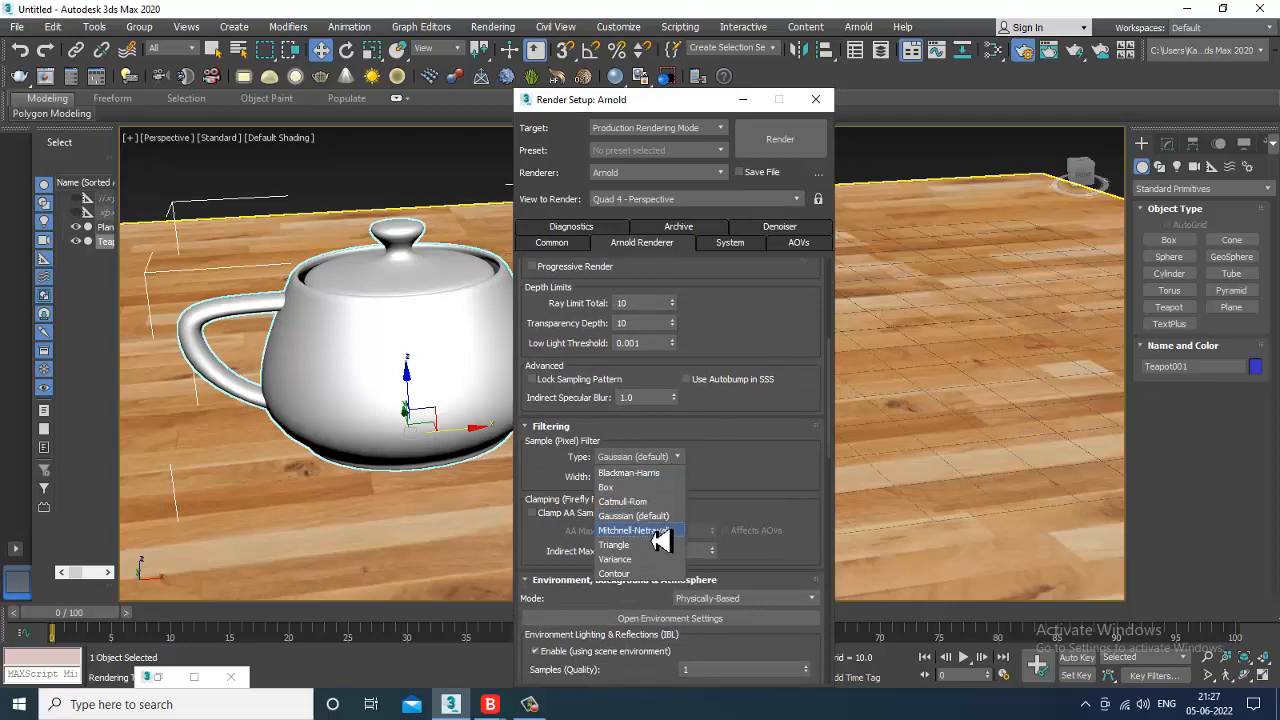
{"action": "left_click", "coordinate": [630, 501]}
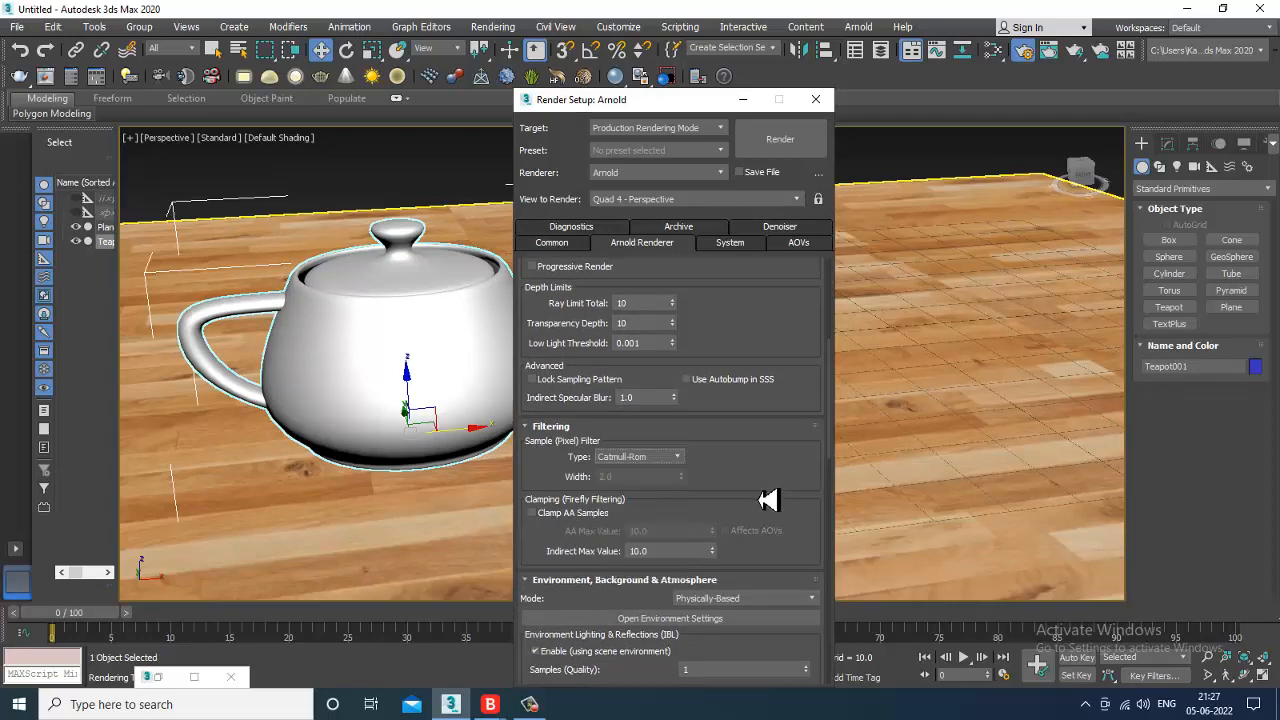
Step: Load the hdri image from the Desktop as a bitmap environment map, and close the environment settings
{"action": "left_click_drag", "start_coordinate": [768, 500], "coordinate": [770, 345]}
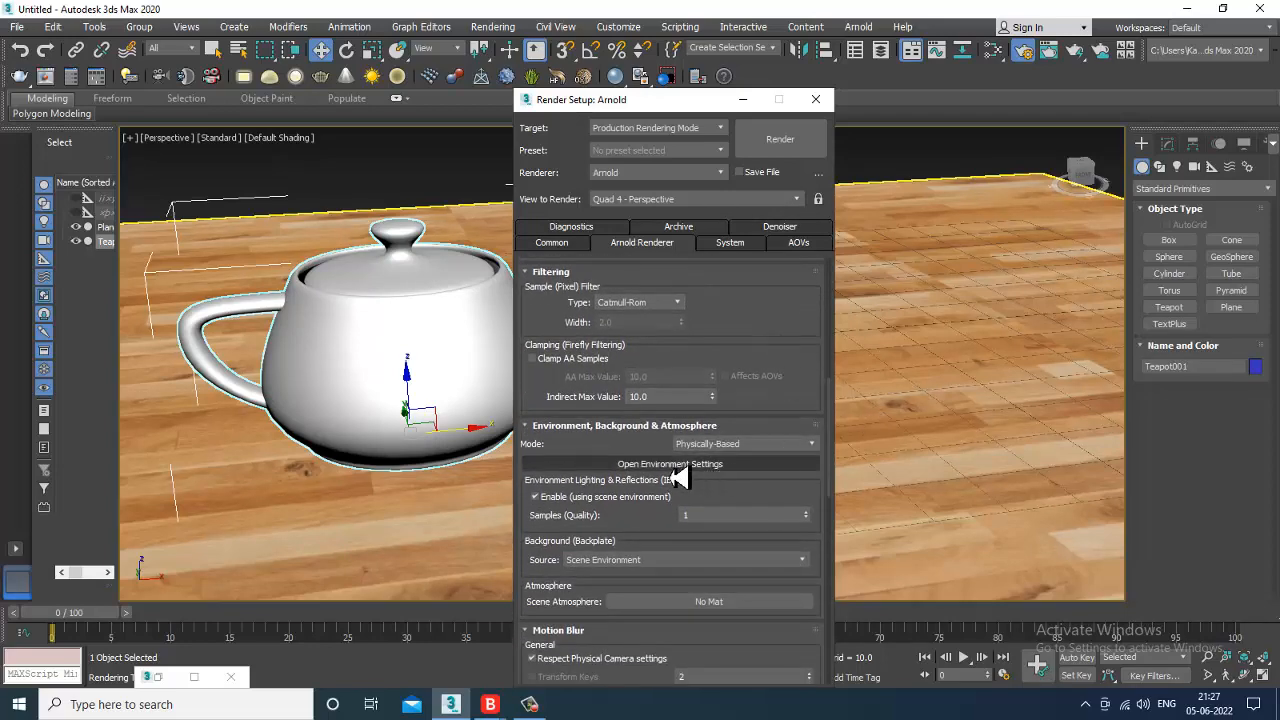
{"action": "left_click", "coordinate": [684, 466]}
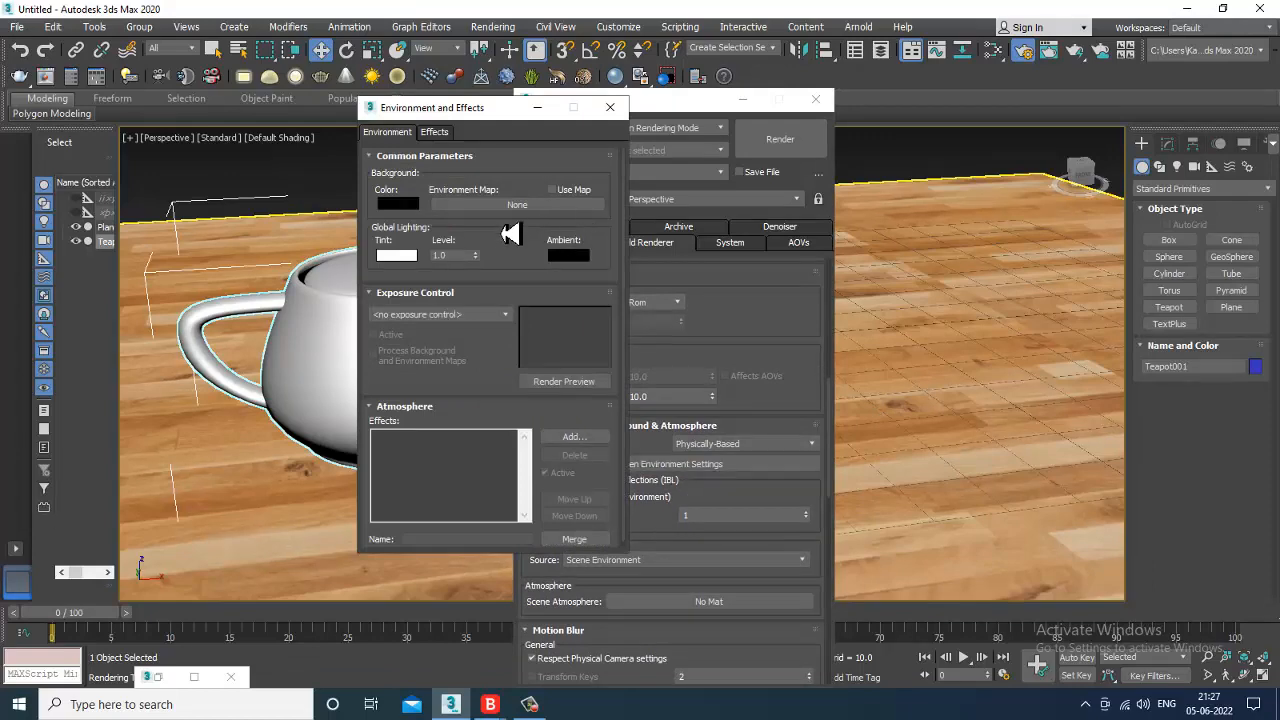
{"action": "left_click", "coordinate": [530, 206]}
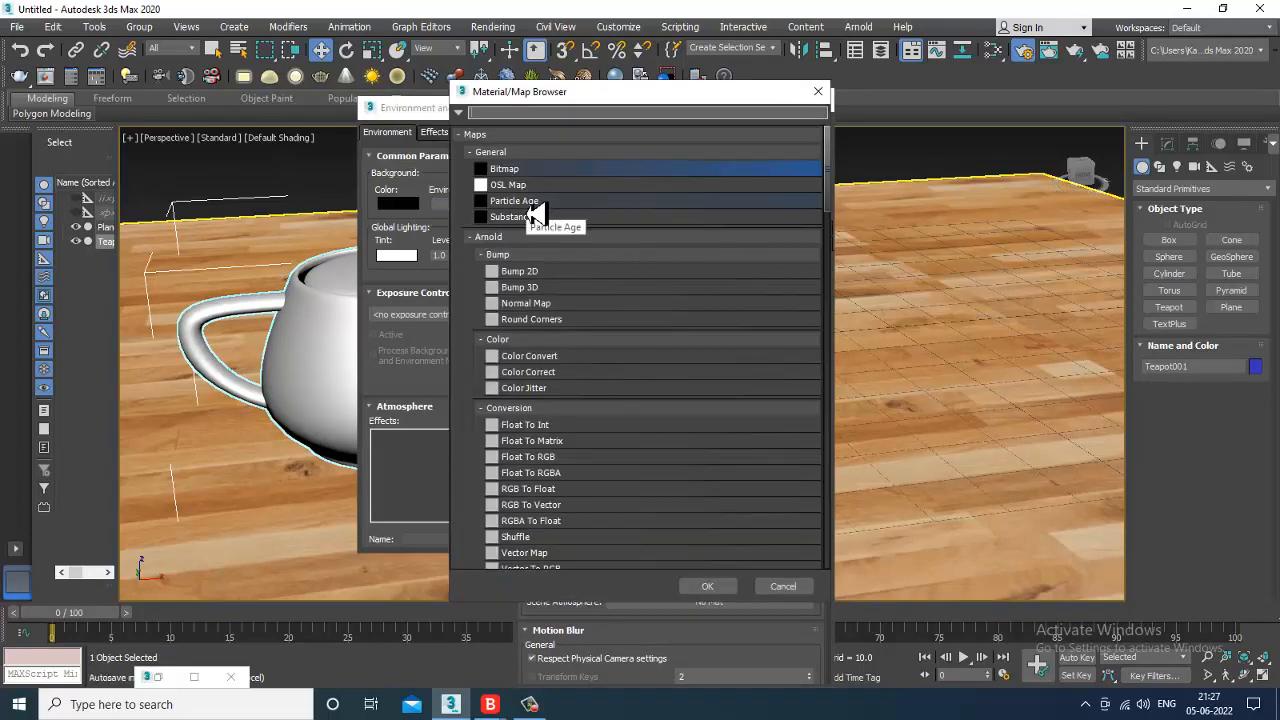
{"action": "double_click", "coordinate": [530, 171]}
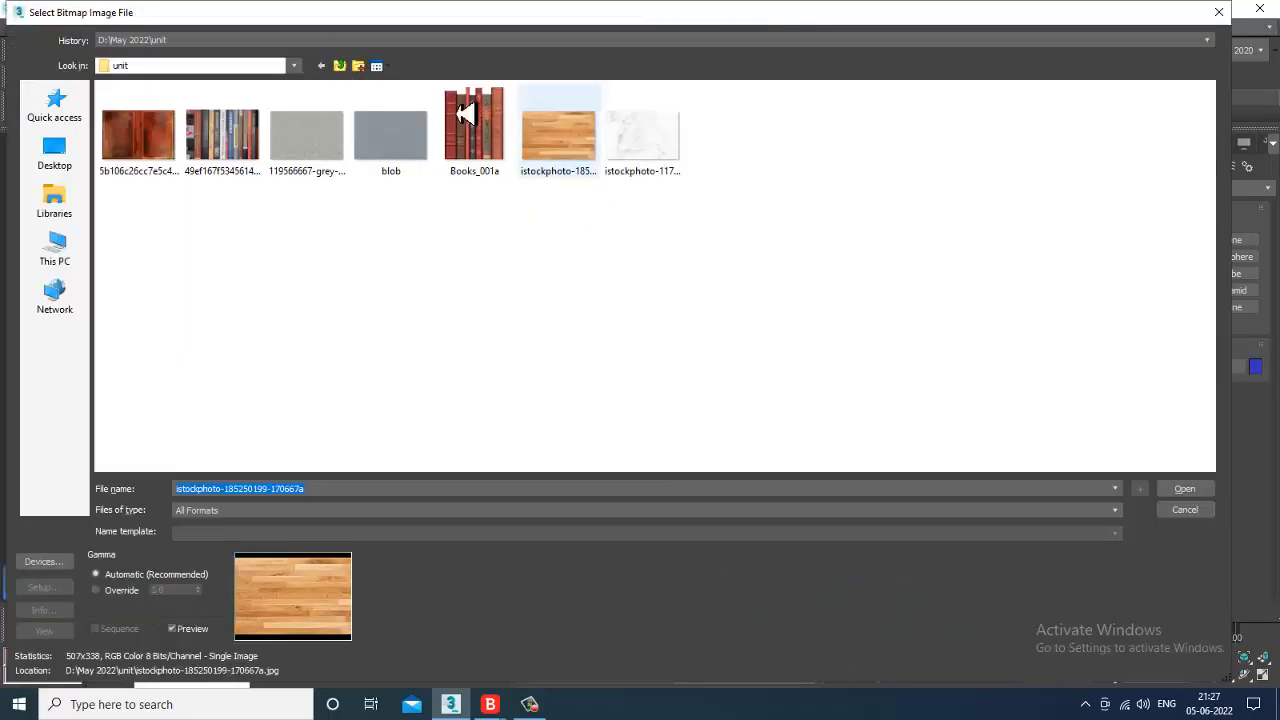
{"action": "left_click", "coordinate": [60, 152]}
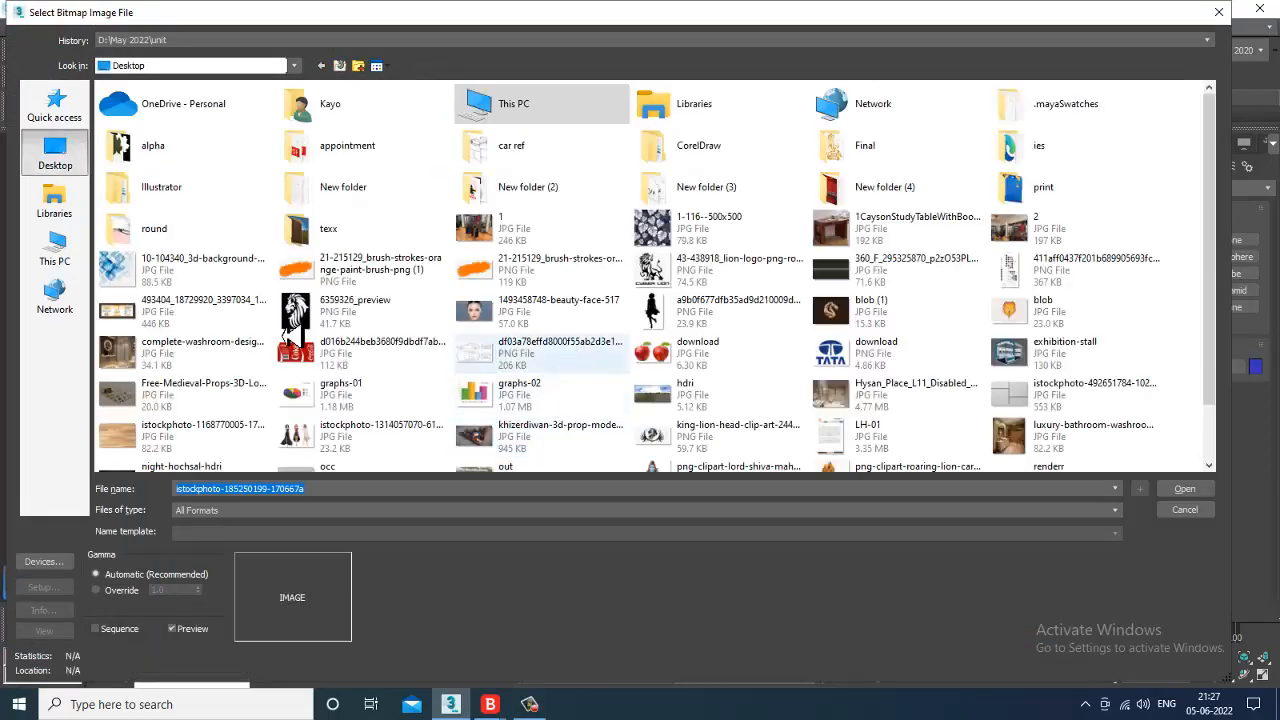
{"action": "scroll", "coordinate": [745, 365], "scroll_direction": "down", "scroll_amount": 2}
{"action": "double_click", "coordinate": [697, 336]}
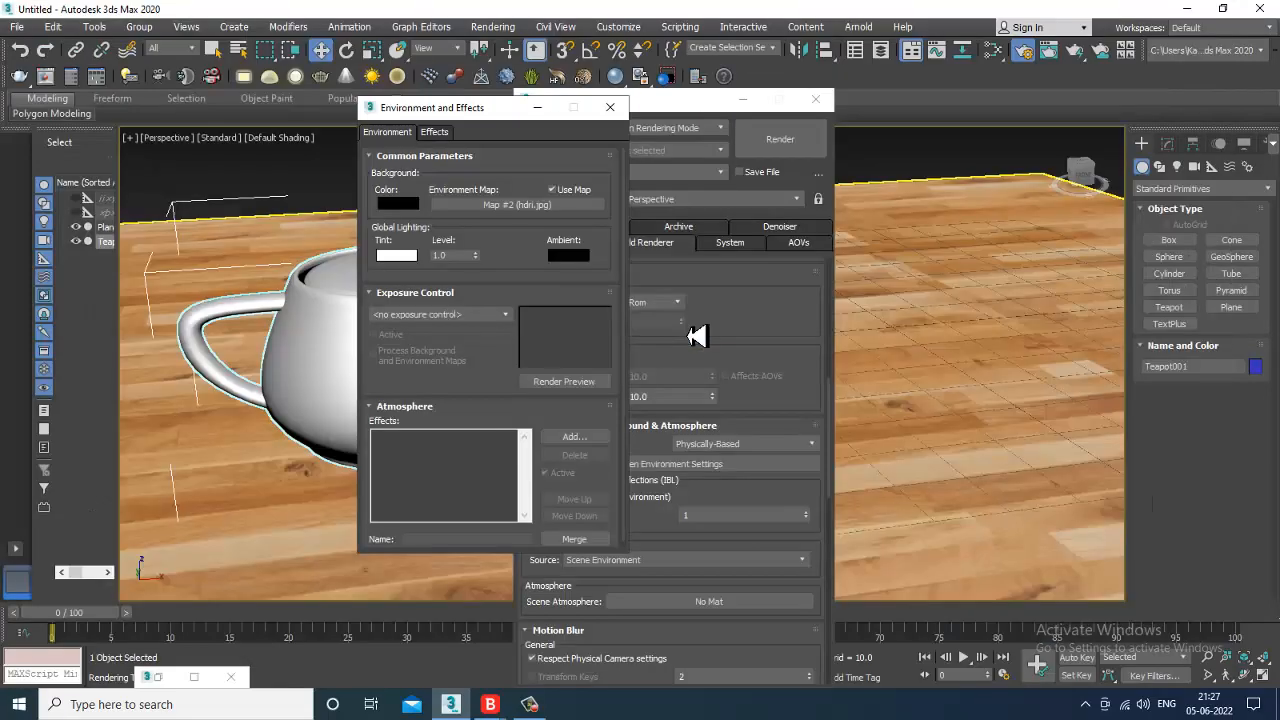
{"action": "left_click", "coordinate": [610, 107]}
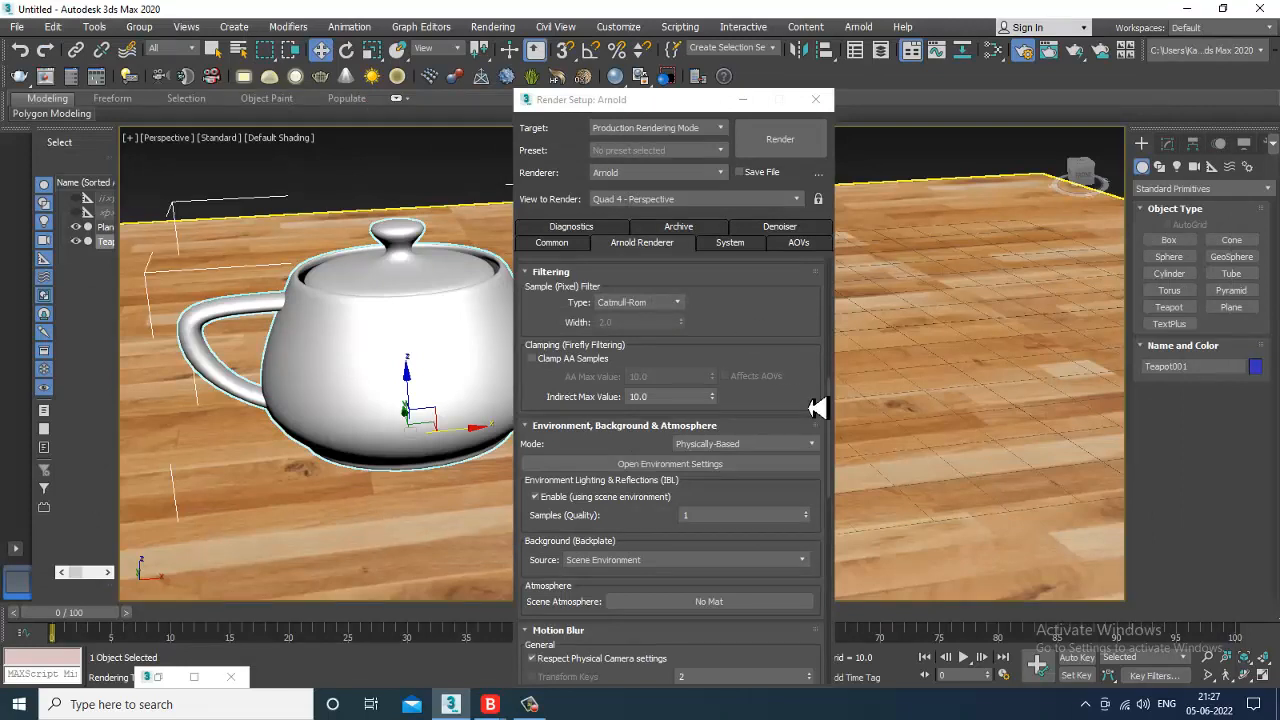
Step: Recheck the environment settings and set Arnold's Environment, Background & Atmosphere mode to Advanced
{"action": "left_click", "coordinate": [697, 468]}
{"action": "left_click", "coordinate": [614, 95]}
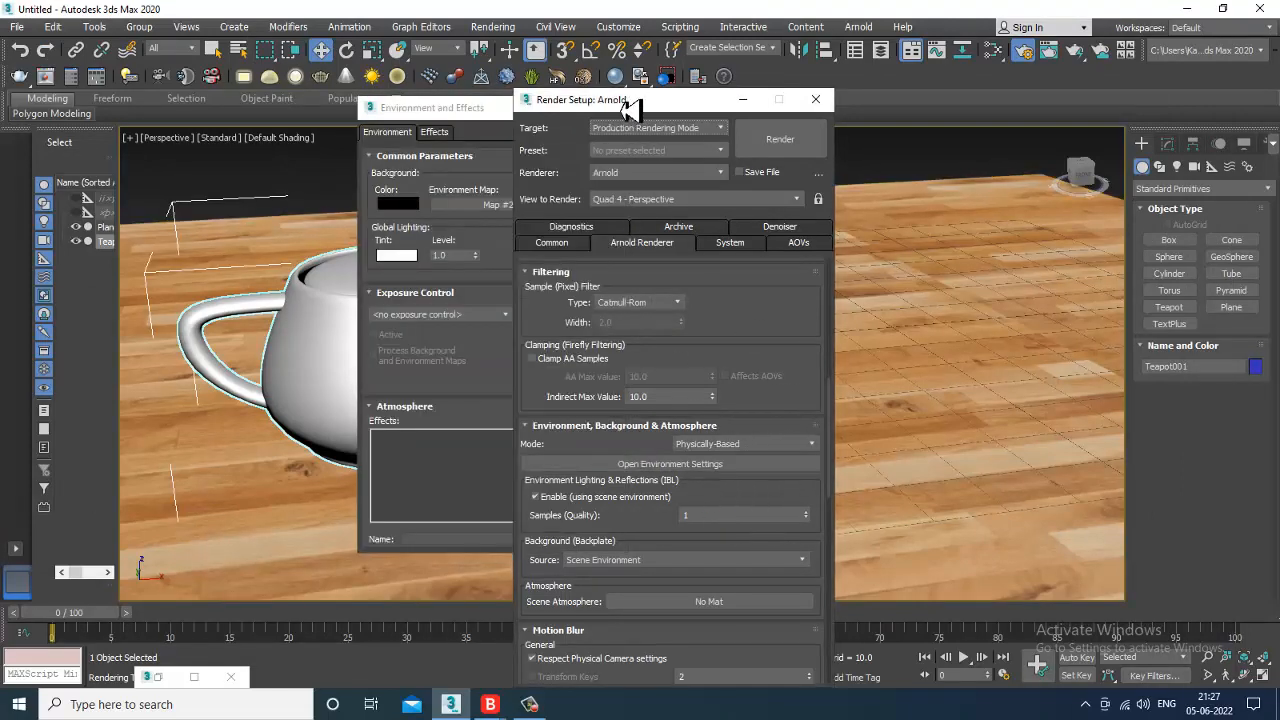
{"action": "left_click", "coordinate": [500, 108]}
{"action": "left_click", "coordinate": [609, 107]}
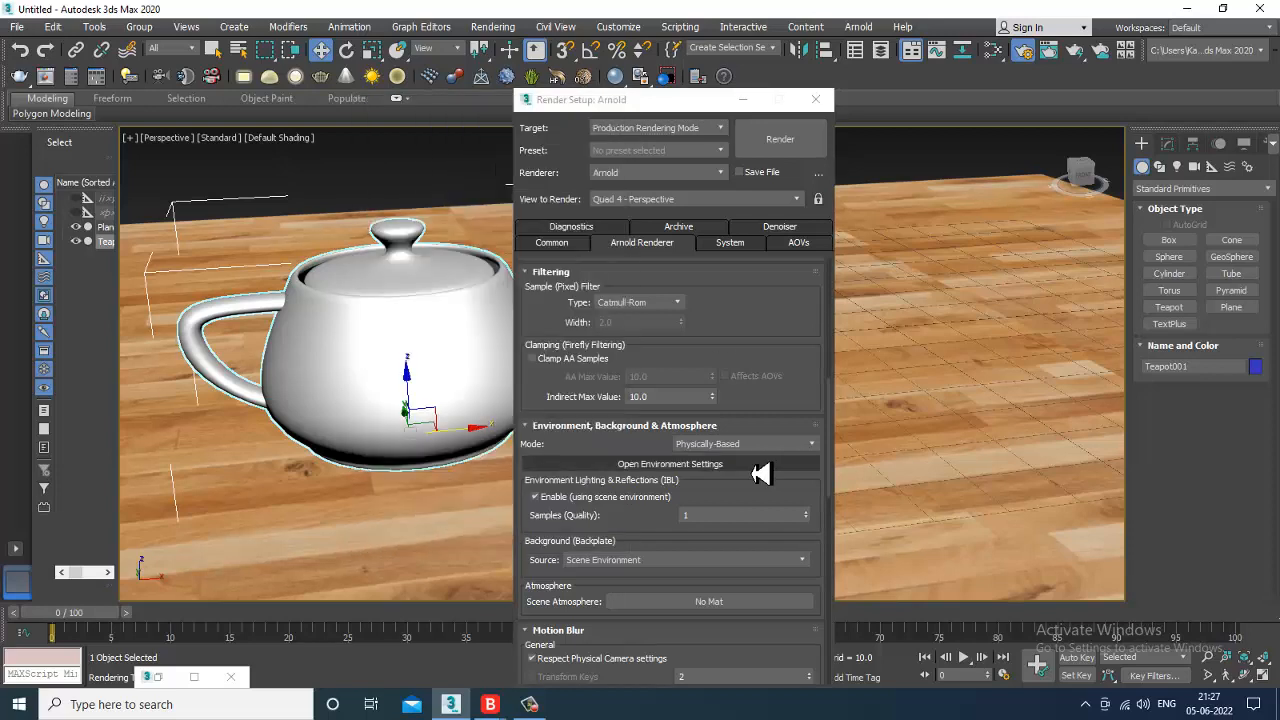
{"action": "left_click", "coordinate": [745, 444]}
{"action": "left_click", "coordinate": [748, 475]}
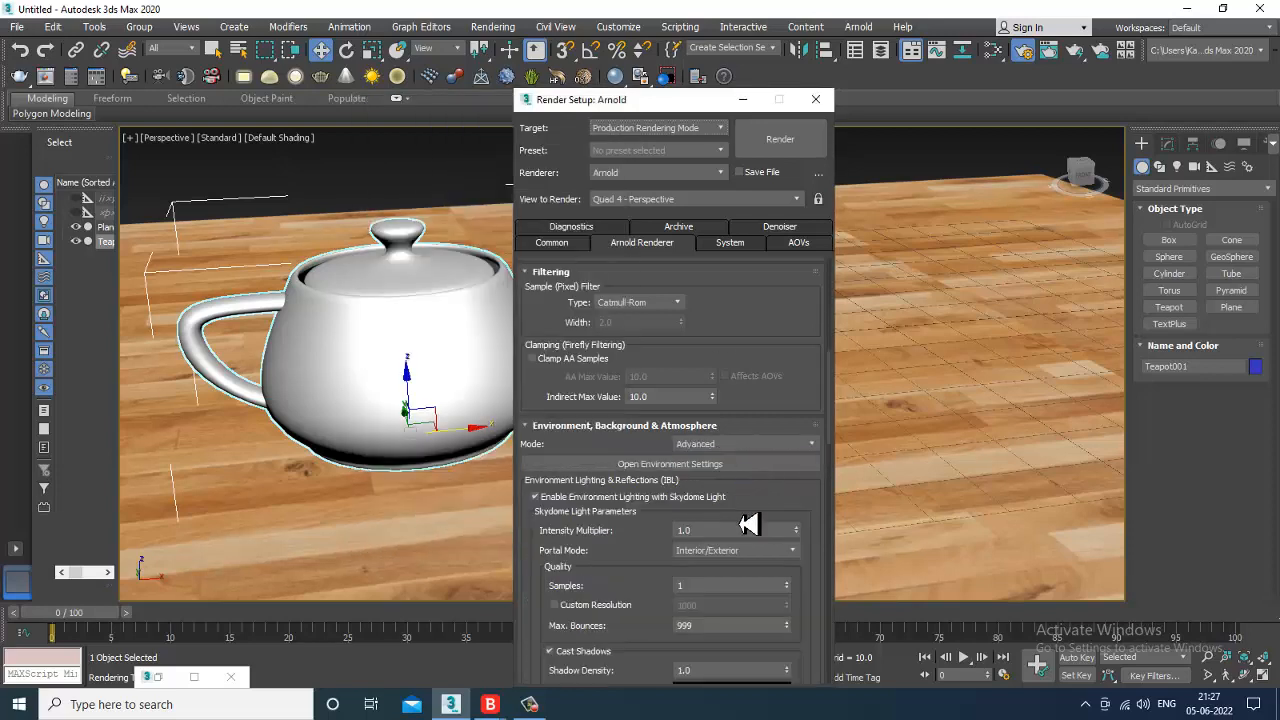
Step: Try Custom Arnold Shader as the background (backplate) source with a test render of the Perspective view, and close the render window
{"action": "scroll", "coordinate": [749, 525], "scroll_direction": "down", "scroll_amount": 1}
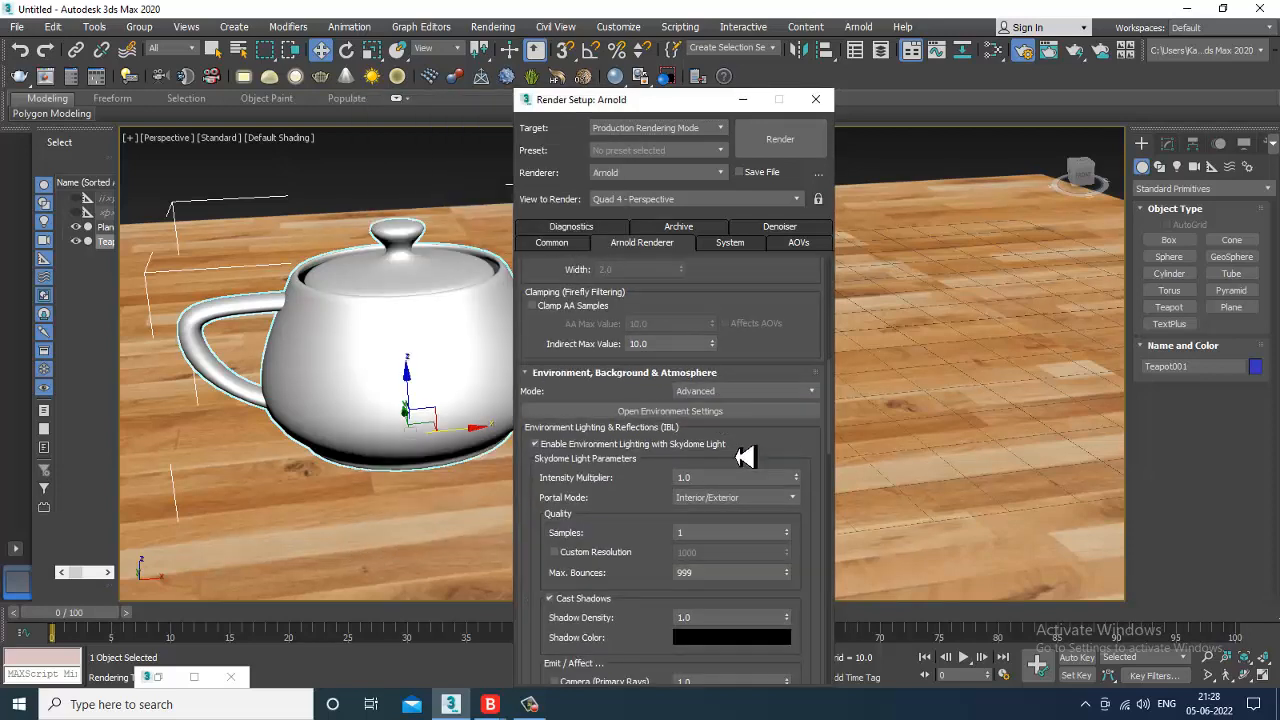
{"action": "left_click_drag", "start_coordinate": [745, 456], "coordinate": [766, 96]}
{"action": "left_click", "coordinate": [681, 528]}
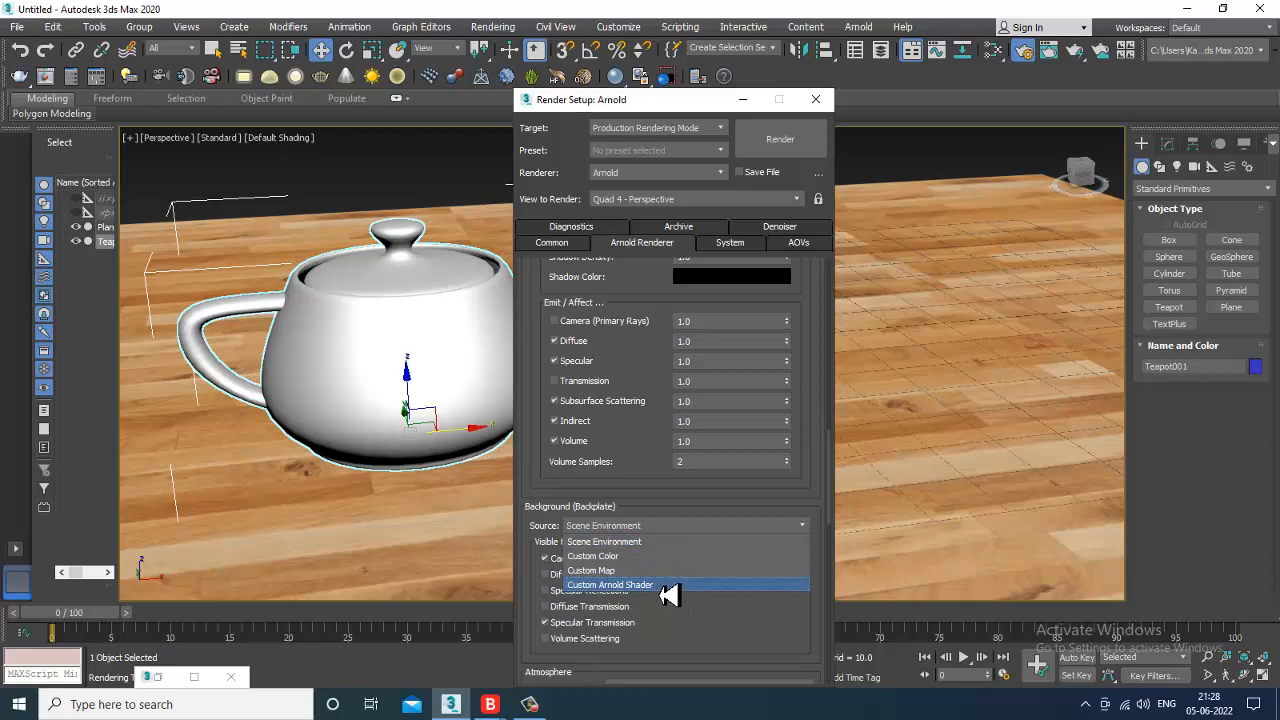
{"action": "left_click", "coordinate": [667, 586]}
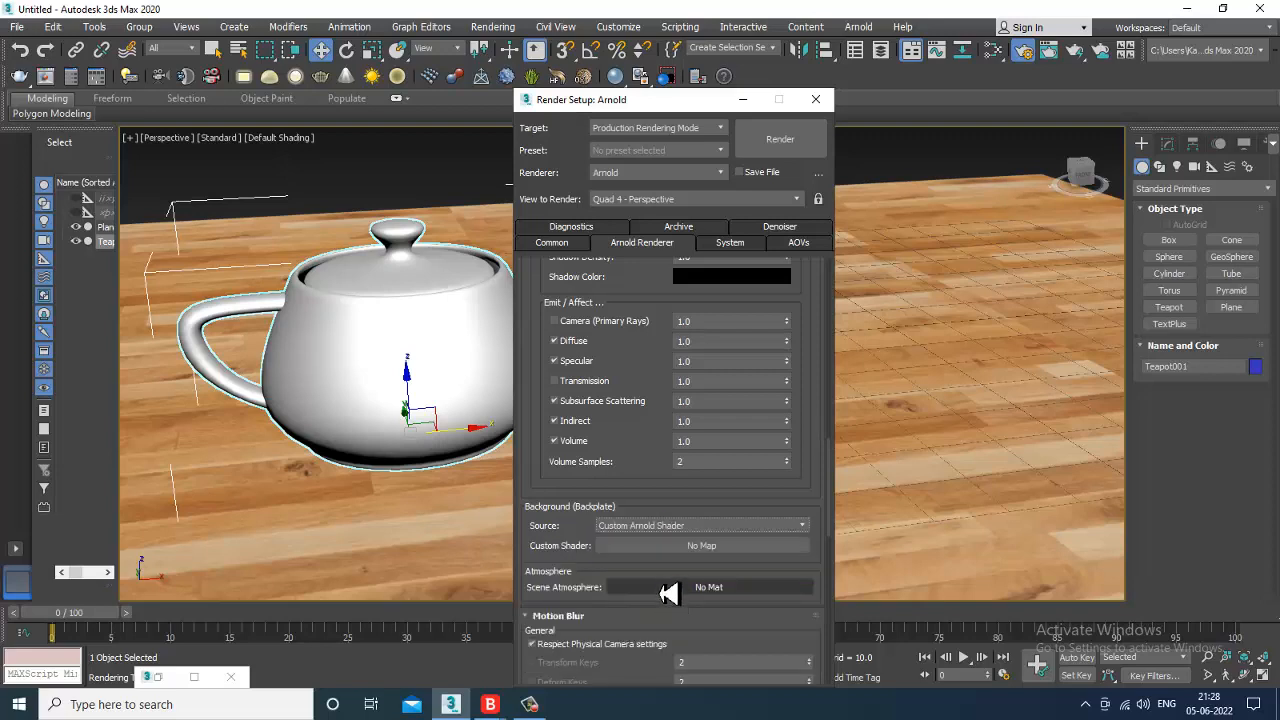
{"action": "left_click", "coordinate": [790, 143]}
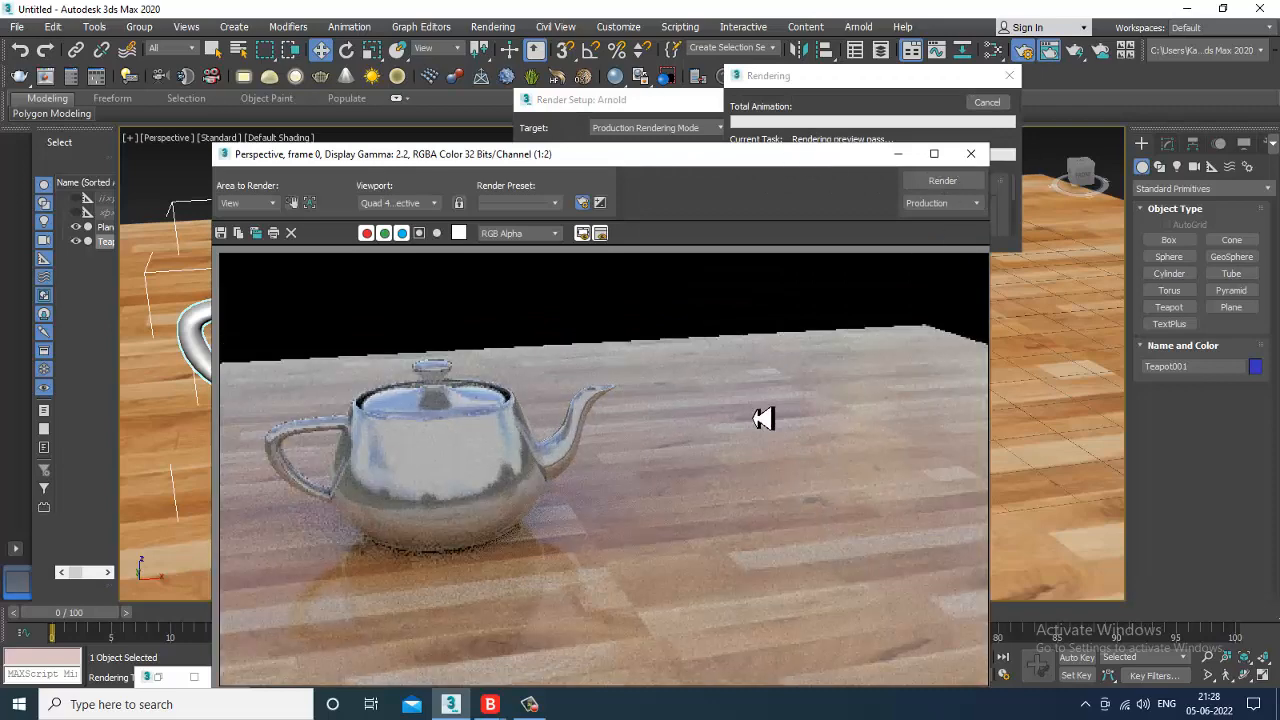
{"action": "left_click", "coordinate": [970, 153]}
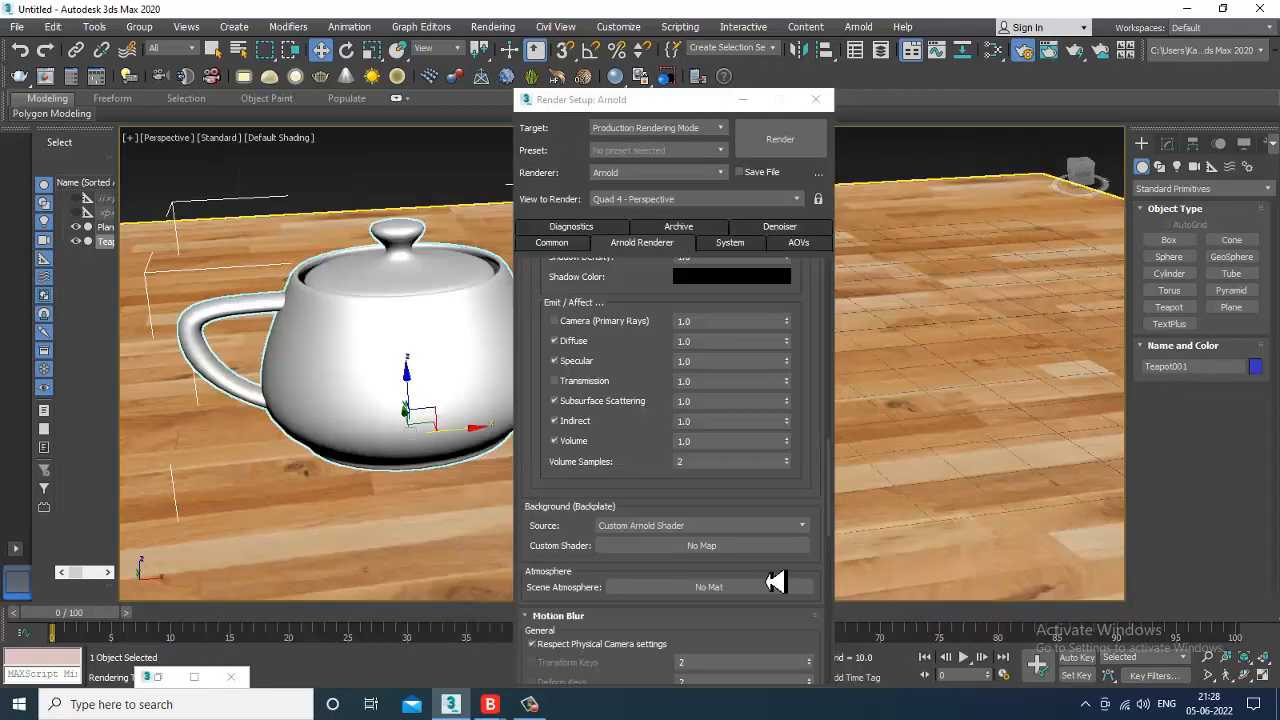
Step: Set the background source to Scene Environment, render the Perspective view, and put away the render window and Render Setup
{"action": "left_click", "coordinate": [722, 528]}
{"action": "left_click", "coordinate": [636, 541]}
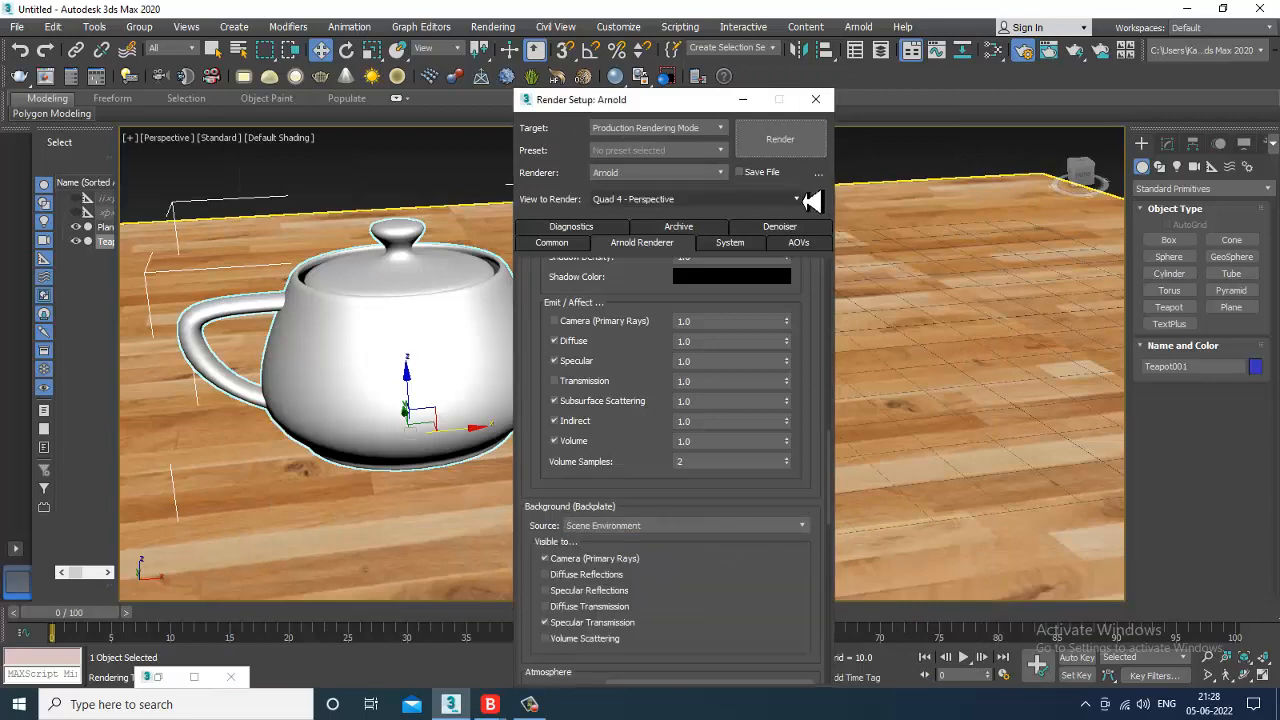
{"action": "left_click", "coordinate": [780, 139]}
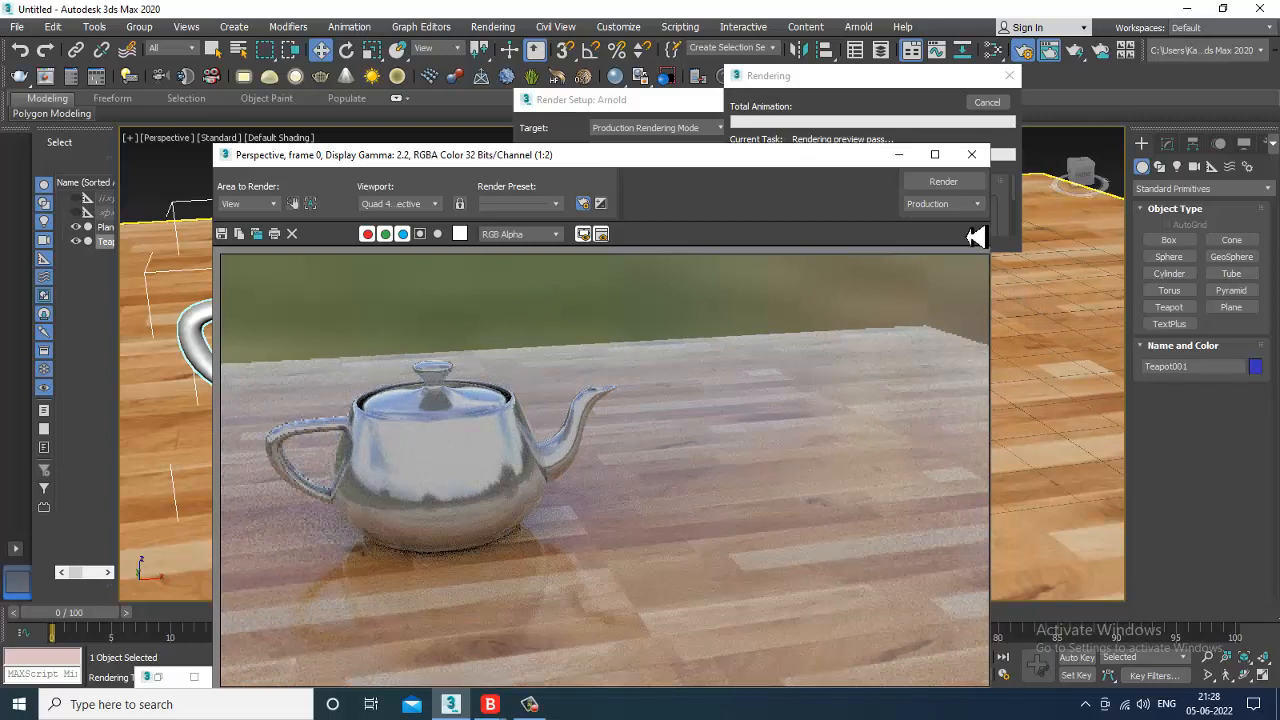
{"action": "left_click", "coordinate": [971, 156]}
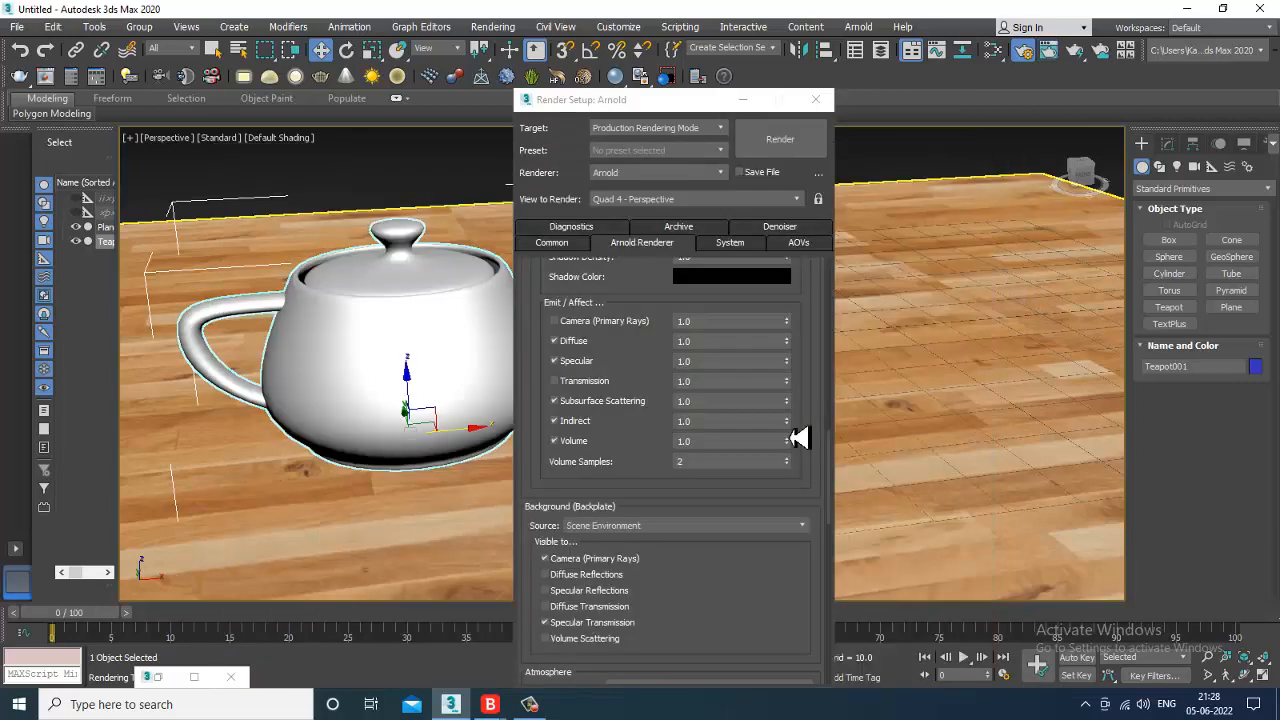
{"action": "left_click", "coordinate": [743, 99]}
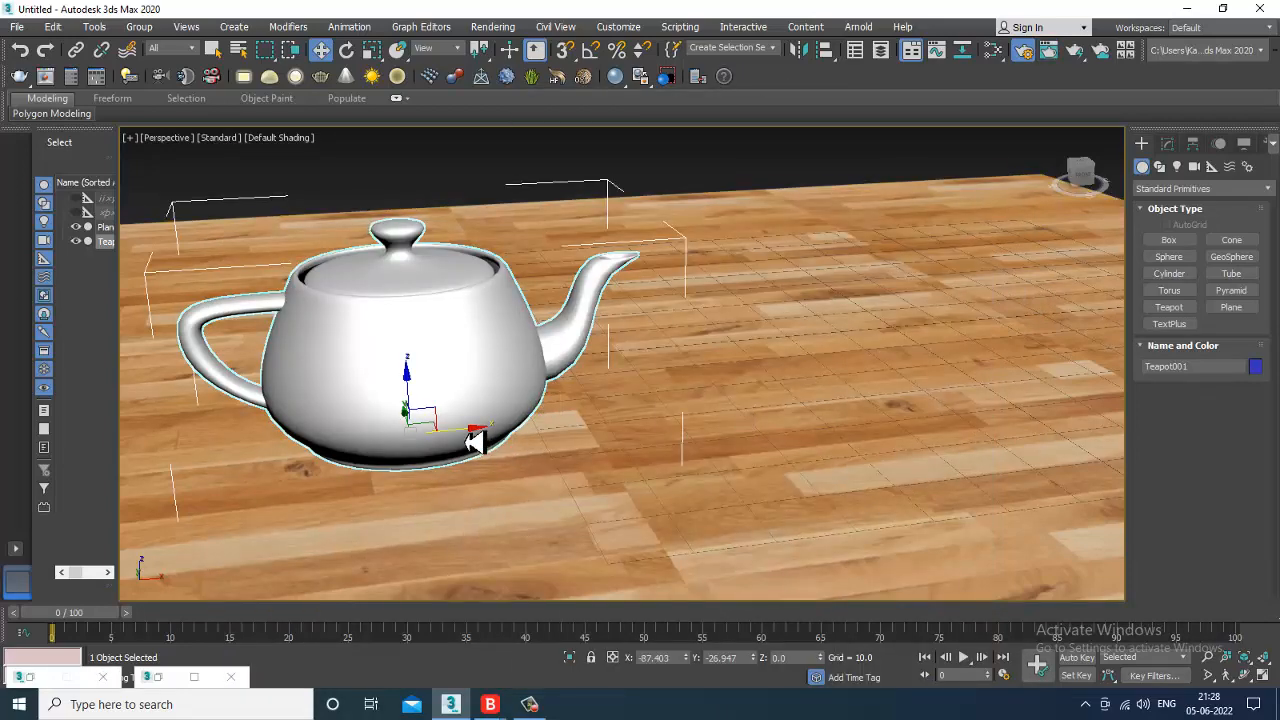
Step: Clone the teapot along the X axis as a single independent copy beside the original on the wood floor
{"action": "mouse_move", "coordinate": [475, 443]}
{"action": "left_mouse_down", "text": "shift"}
{"action": "mouse_move", "coordinate": [928, 352]}
{"action": "mouse_move", "coordinate": [900, 388]}
{"action": "left_mouse_up", "text": "shift"}
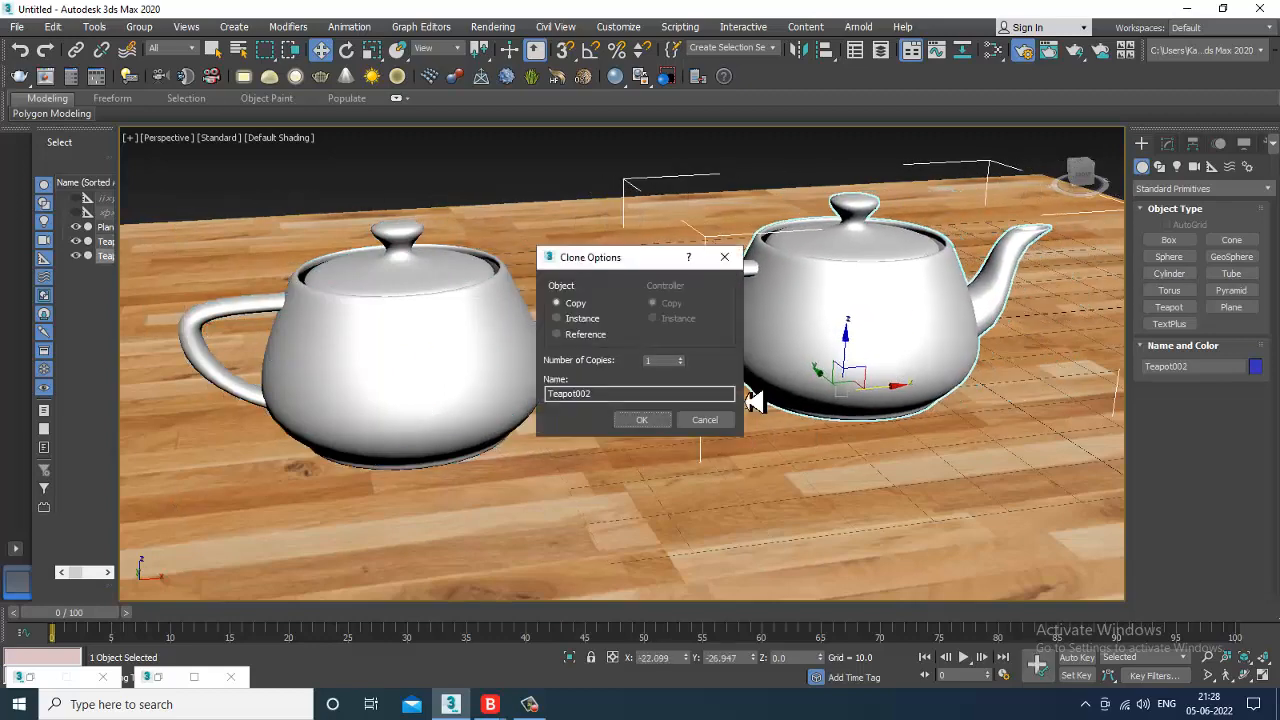
{"action": "left_click", "coordinate": [645, 424]}
{"action": "mouse_move", "coordinate": [853, 414]}
{"action": "middle_mouse_down"}
{"action": "mouse_move", "coordinate": [766, 429]}
{"action": "mouse_move", "coordinate": [649, 357]}
{"action": "middle_mouse_up"}
Step: Add a new Arnold Standard Surface material node beside Material #26 and enlarge its preview
{"action": "key", "text": "m"}
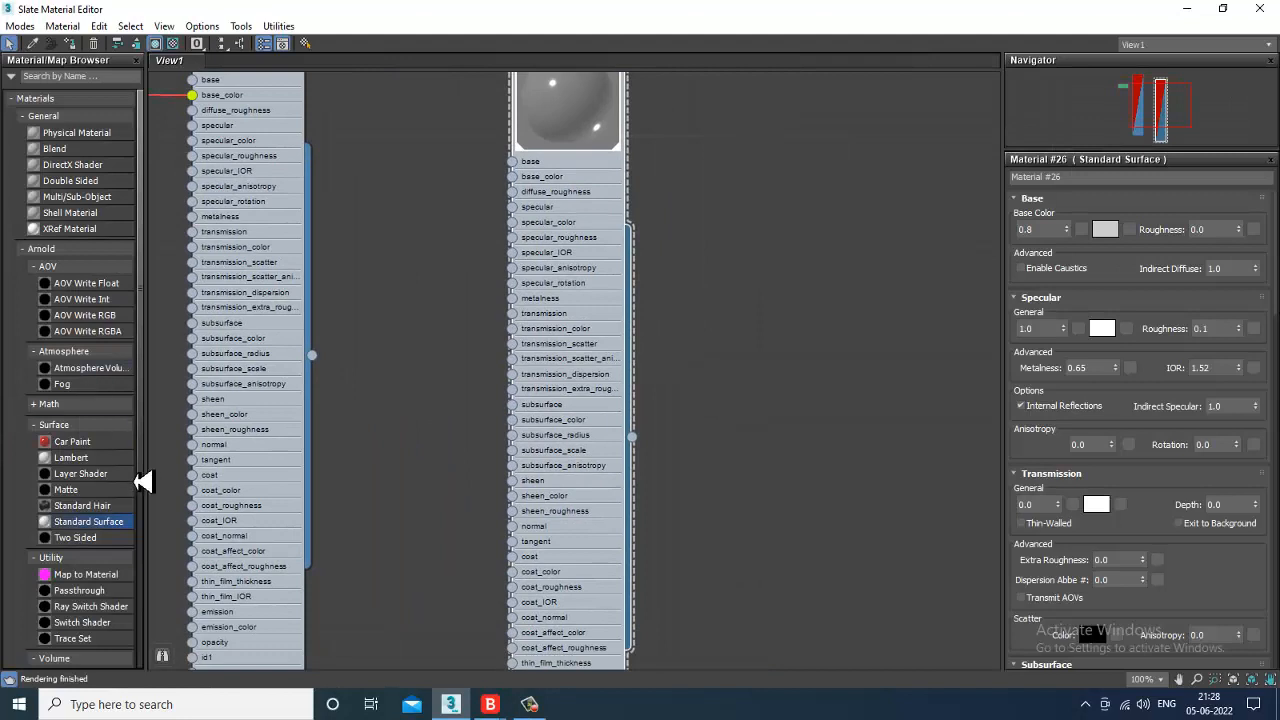
{"action": "left_click_drag", "start_coordinate": [778, 131], "coordinate": [780, 131]}
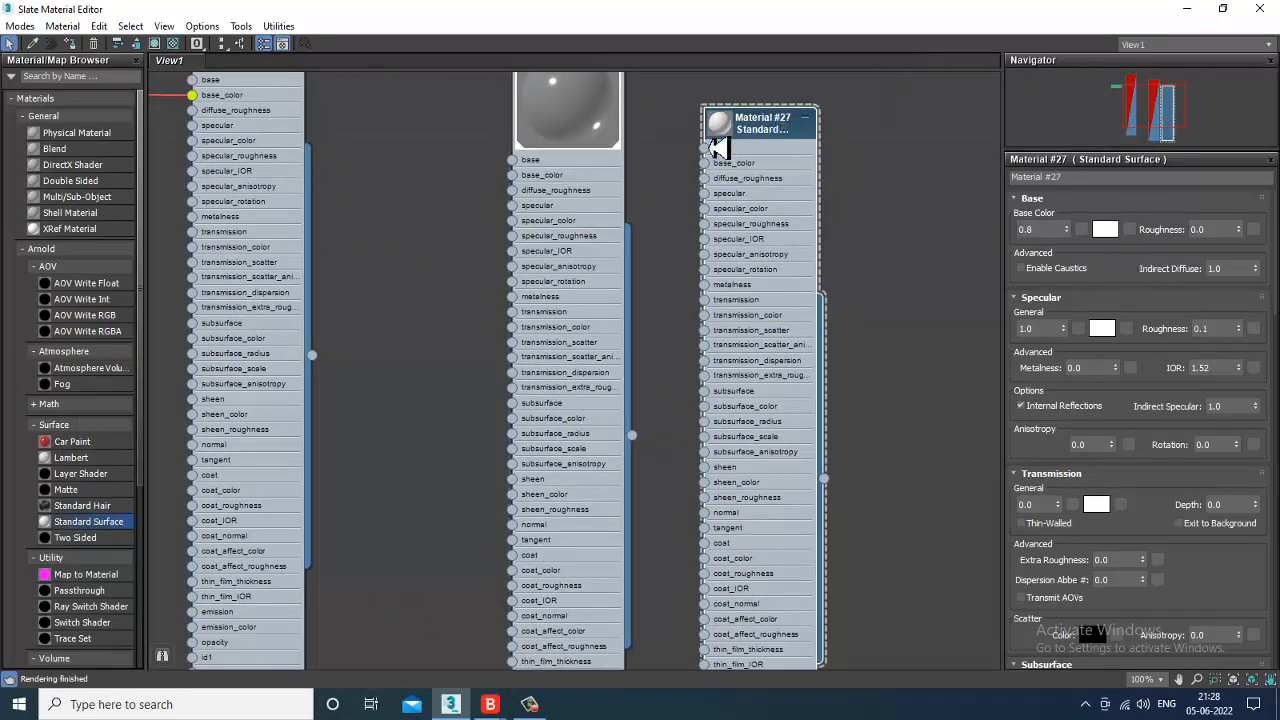
{"action": "double_click", "coordinate": [719, 123]}
{"action": "left_click", "coordinate": [1105, 230]}
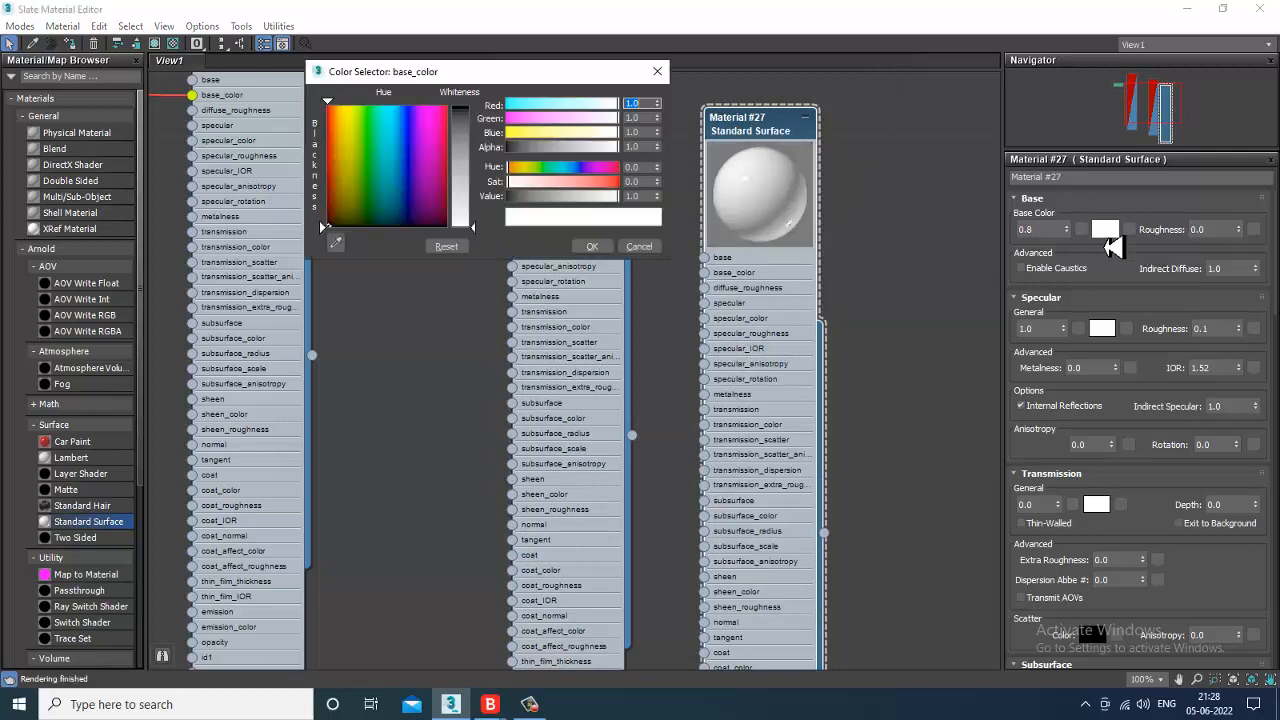
{"action": "left_click_drag", "start_coordinate": [470, 180], "coordinate": [474, 104]}
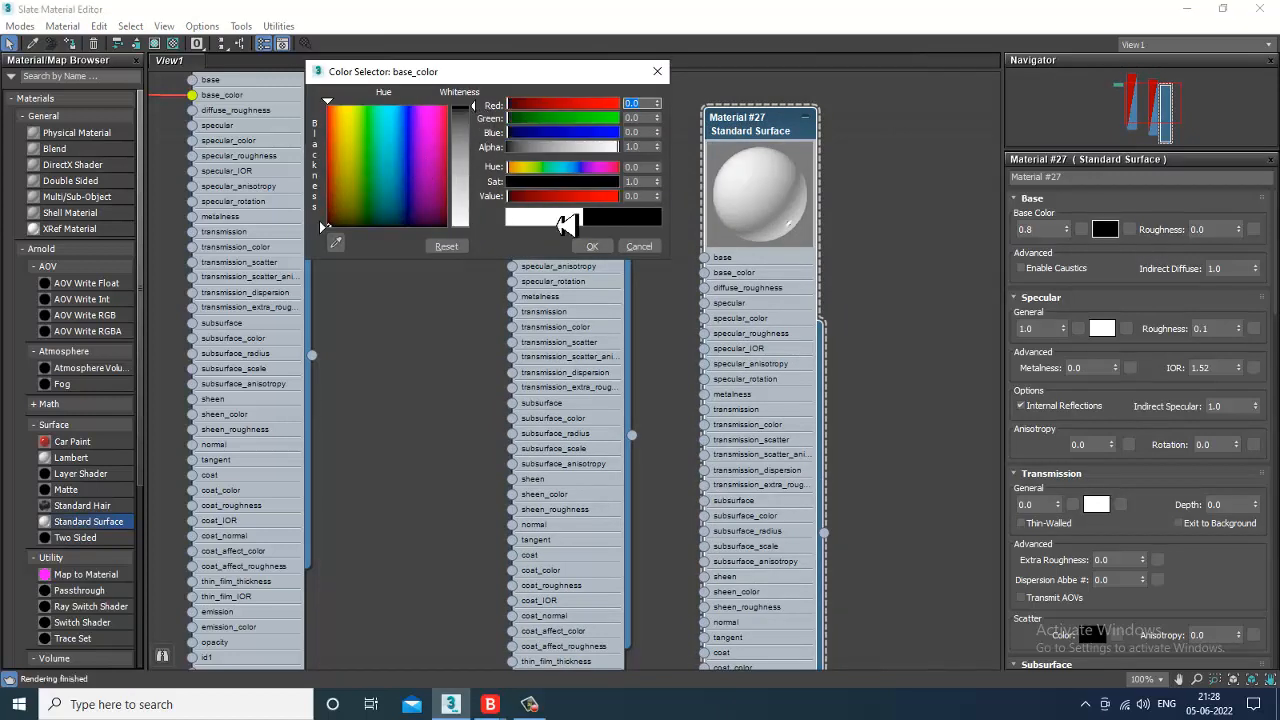
{"action": "left_click", "coordinate": [638, 248]}
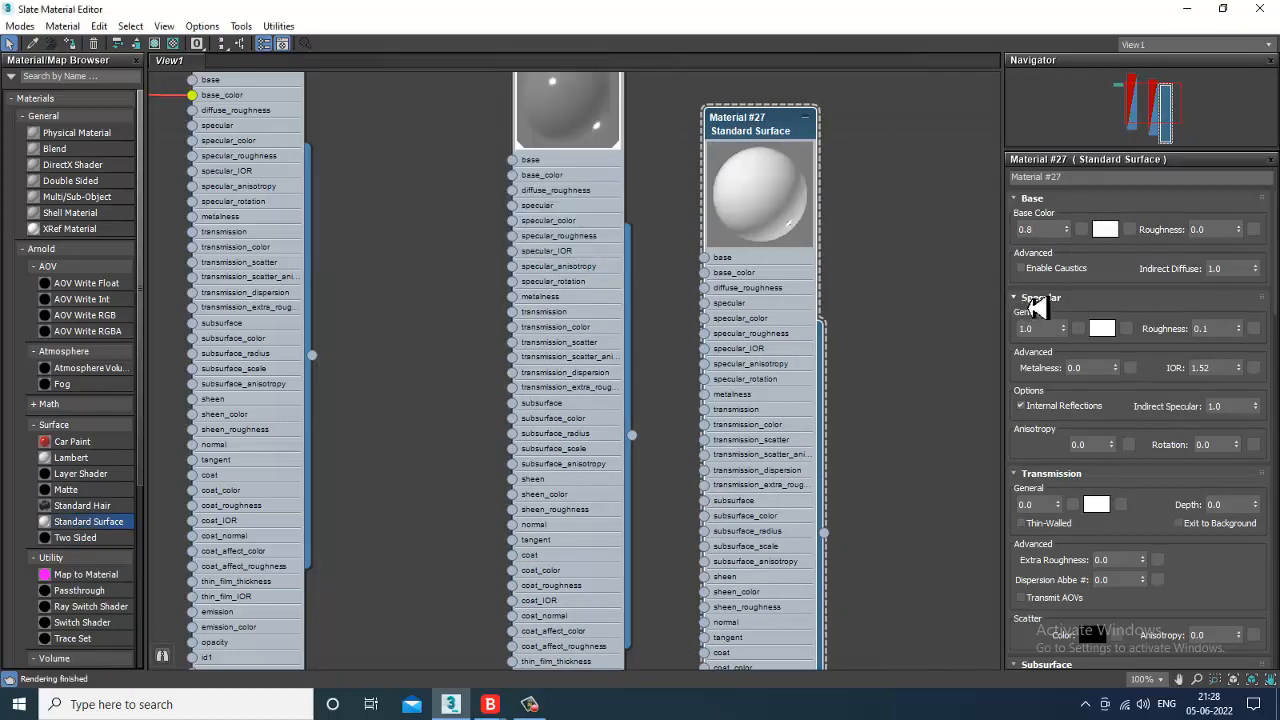
{"action": "mouse_move", "coordinate": [1127, 319]}
{"action": "left_mouse_down"}
{"action": "mouse_move", "coordinate": [1115, 227]}
{"action": "mouse_move", "coordinate": [1112, 330]}
{"action": "left_mouse_up"}
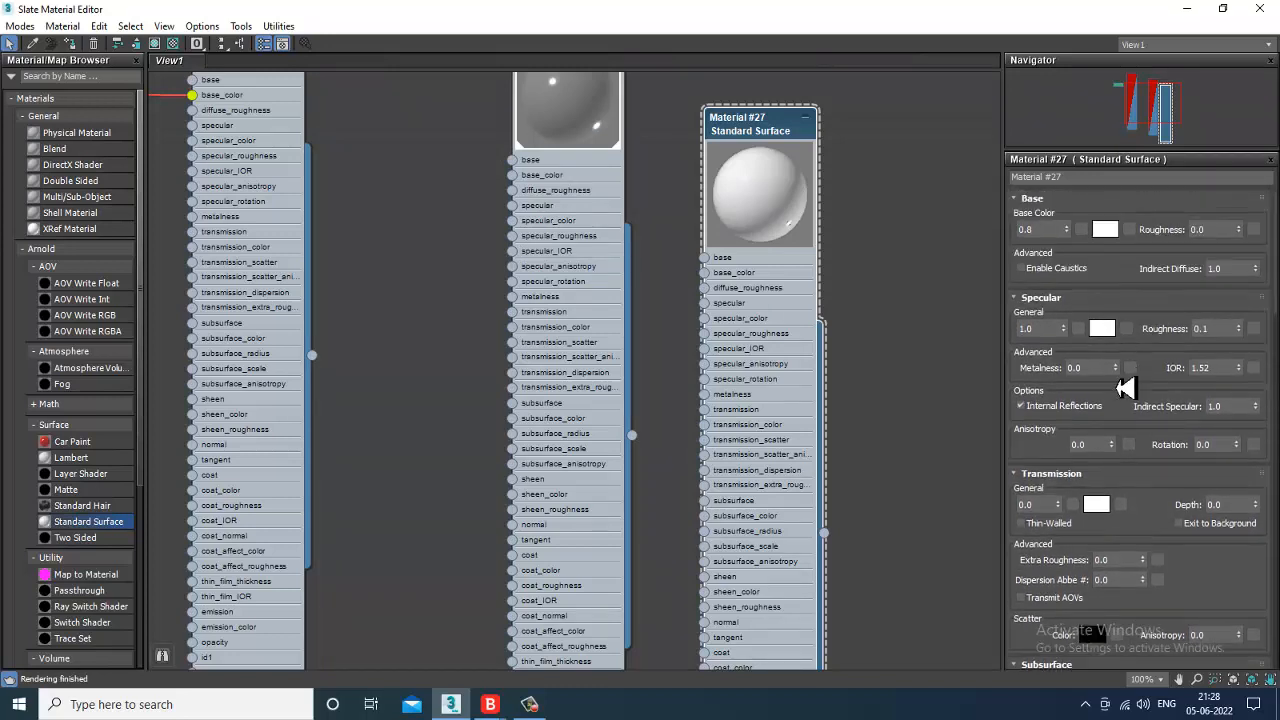
Step: Set the specular anisotropy of Material #26 to 0.54 and minimize the material editor
{"action": "double_click", "coordinate": [575, 109]}
{"action": "middle_click_drag", "start_coordinate": [774, 163], "coordinate": [782, 411]}
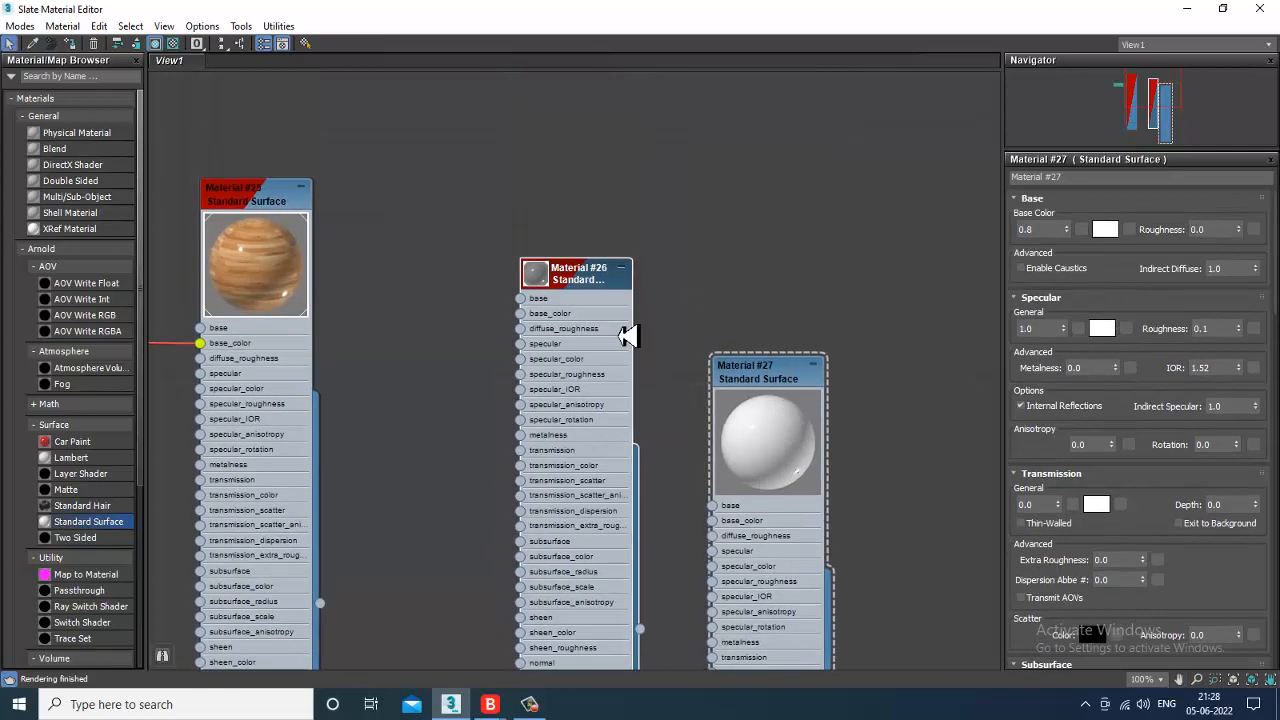
{"action": "double_click", "coordinate": [535, 285]}
{"action": "left_click", "coordinate": [597, 278]}
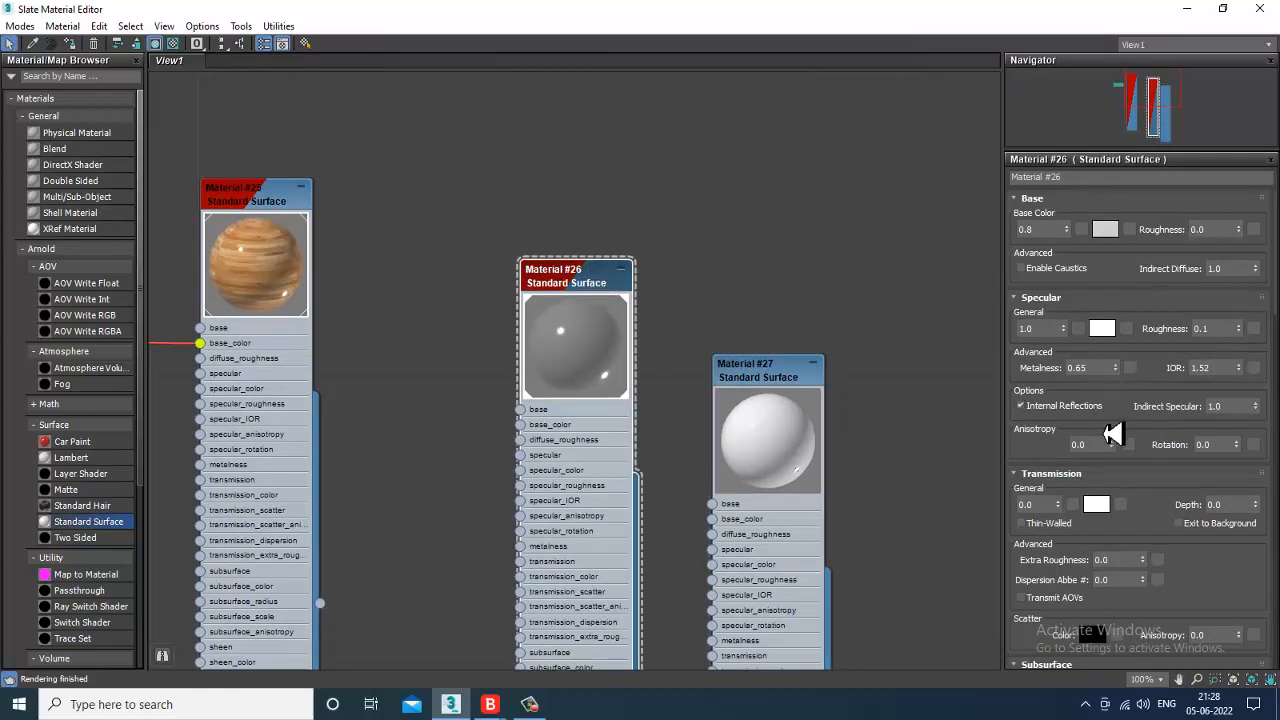
{"action": "left_click", "coordinate": [1111, 442]}
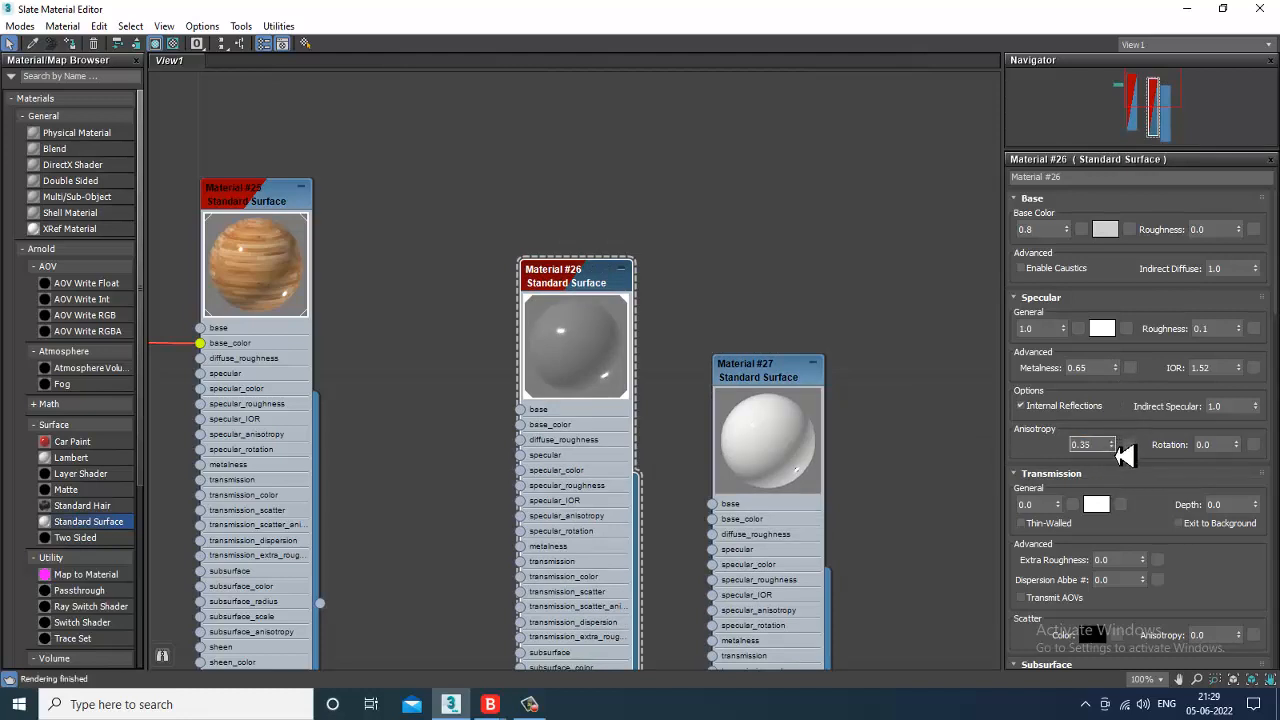
{"action": "left_click", "coordinate": [1112, 442]}
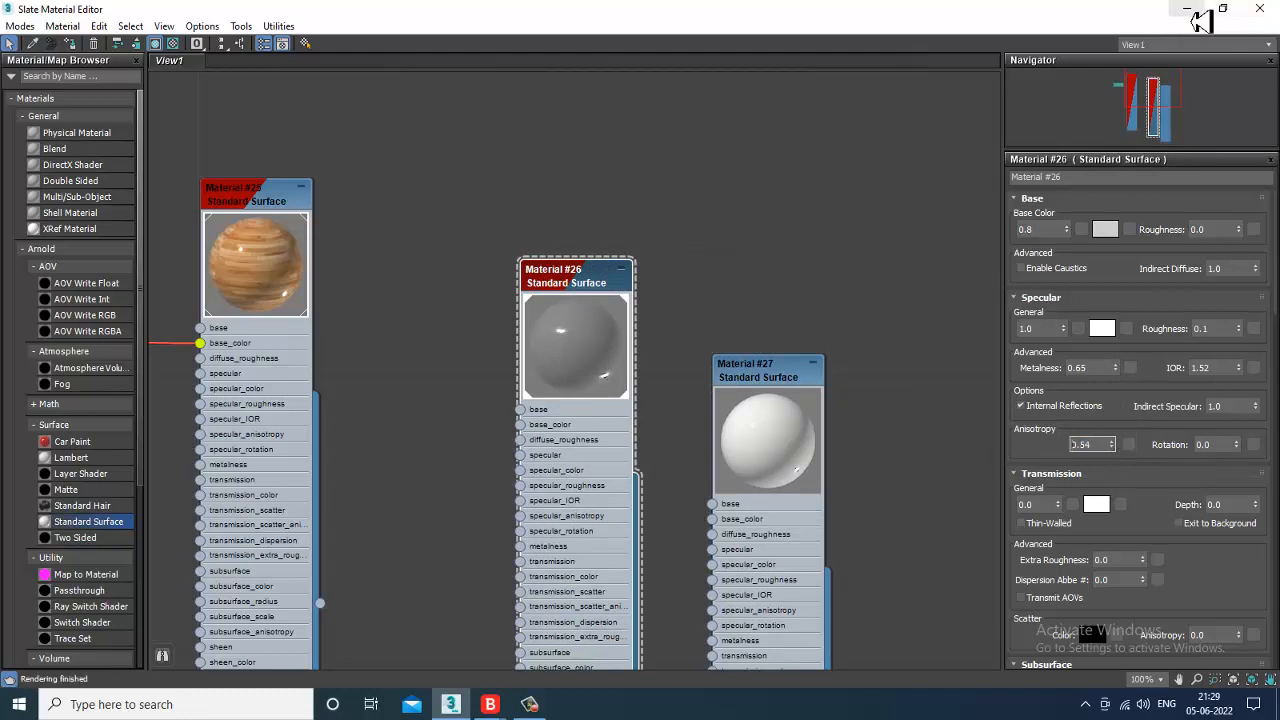
{"action": "left_click", "coordinate": [1188, 9]}
Step: Test-render the Perspective view with both teapots in frame, then cancel the render and close its window
{"action": "middle_click_drag", "start_coordinate": [548, 175], "coordinate": [574, 229], "text": "alt"}
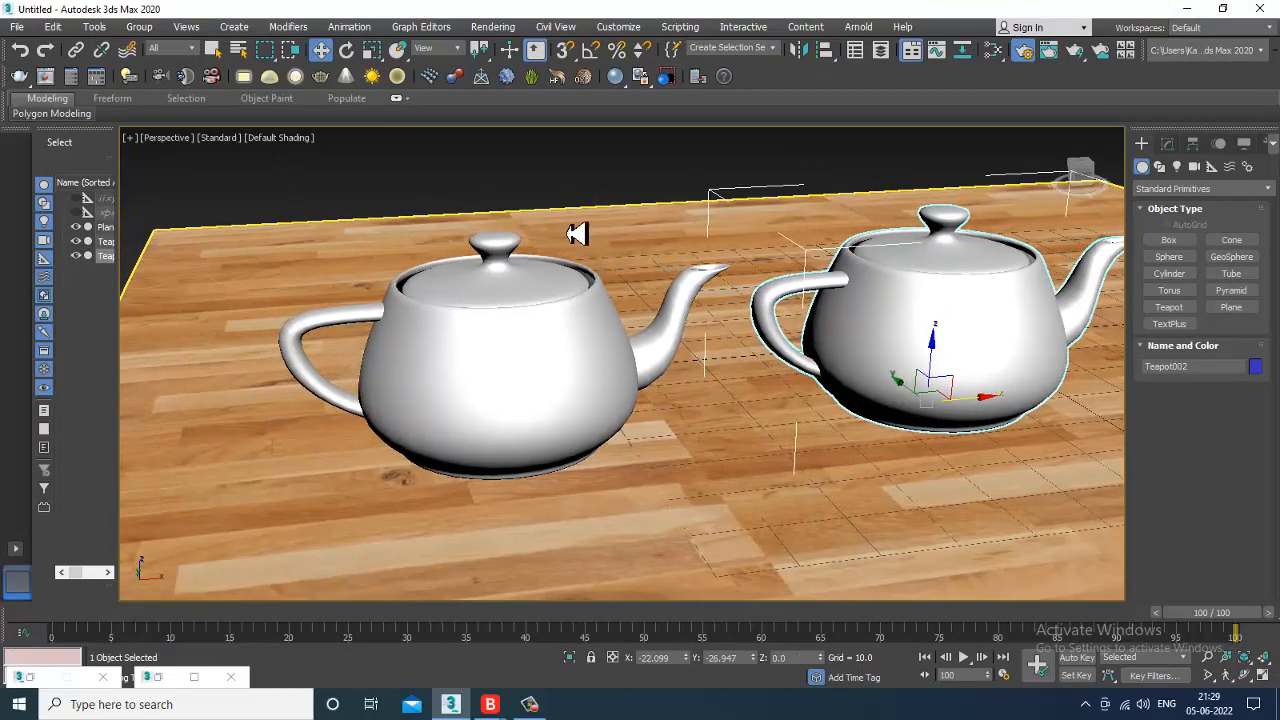
{"action": "left_click", "coordinate": [493, 26]}
{"action": "left_click", "coordinate": [515, 47]}
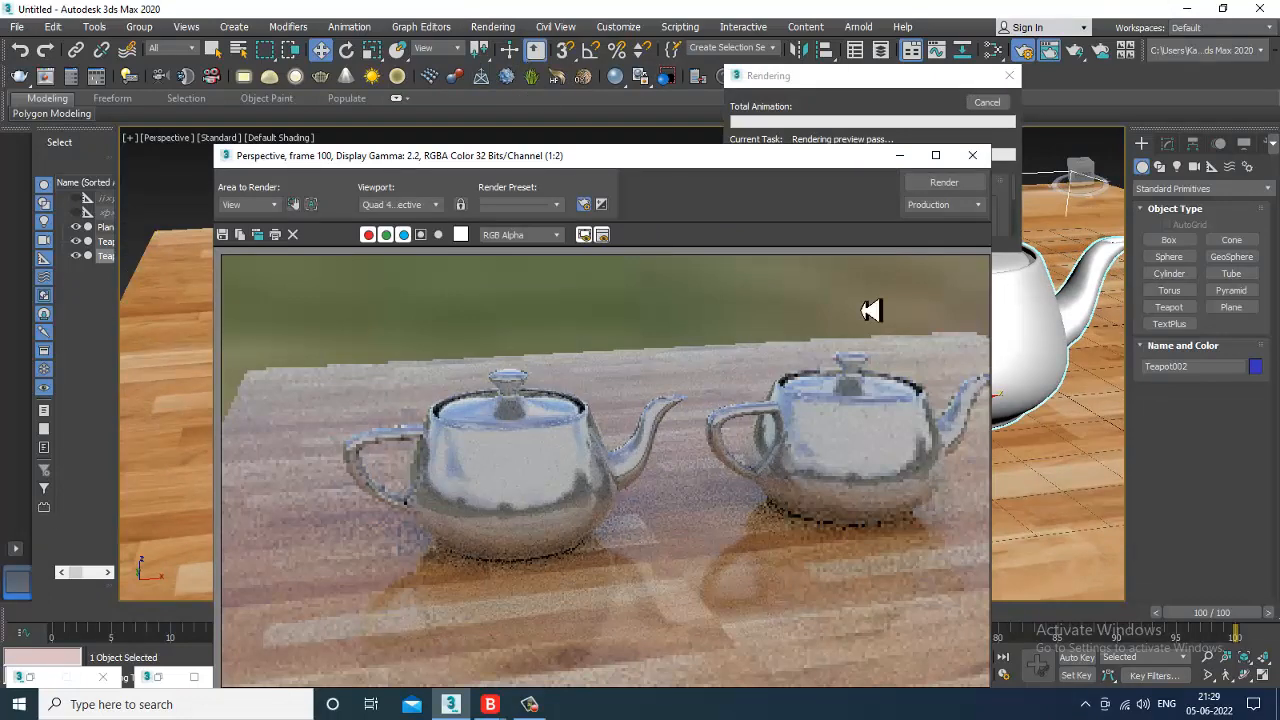
{"action": "left_click", "coordinate": [987, 102]}
{"action": "left_click", "coordinate": [972, 155]}
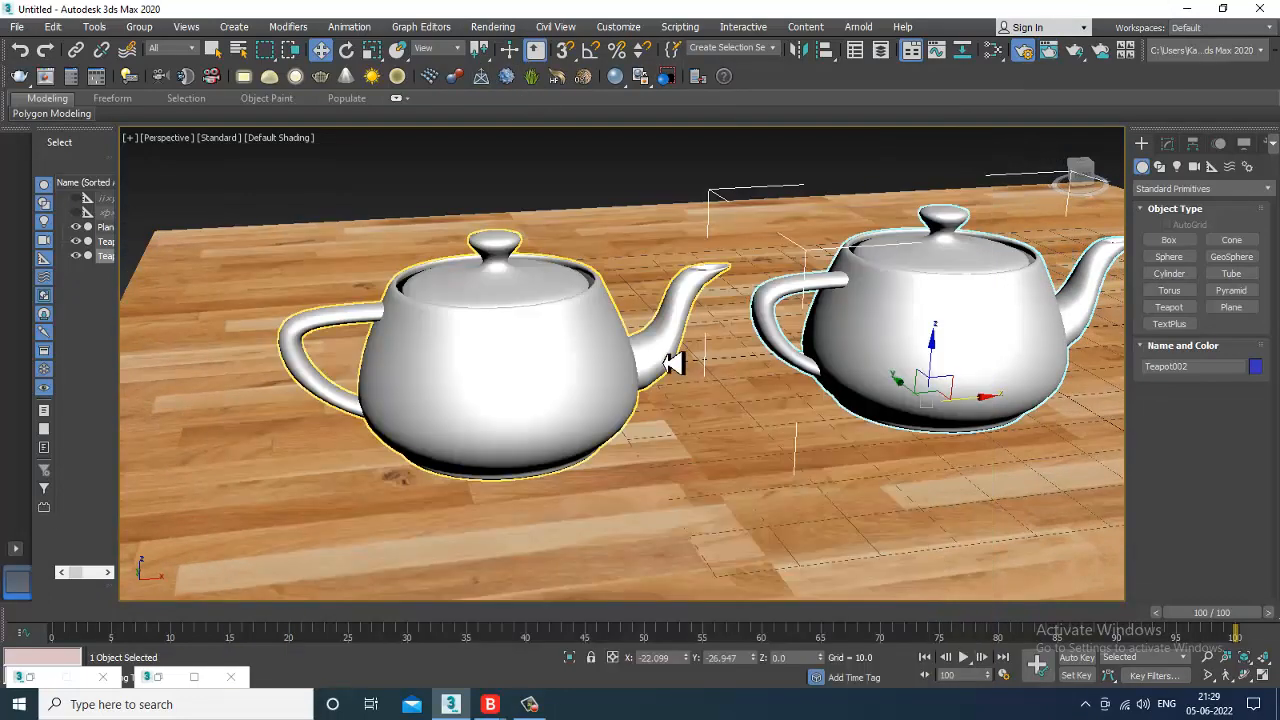
Step: Assign Material #27, the new Standard Surface, to the copied teapot and close the material editor
{"action": "key", "text": "m"}
{"action": "middle_click_drag", "start_coordinate": [738, 427], "coordinate": [679, 376]}
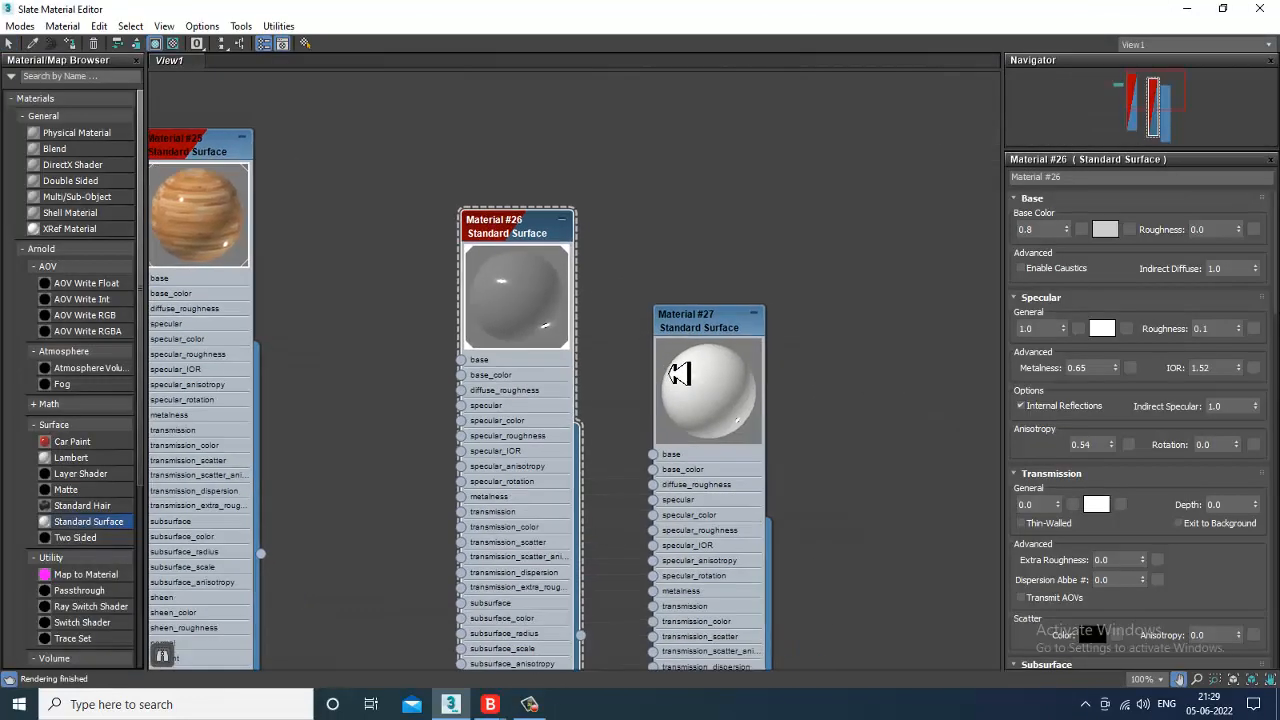
{"action": "double_click", "coordinate": [713, 331]}
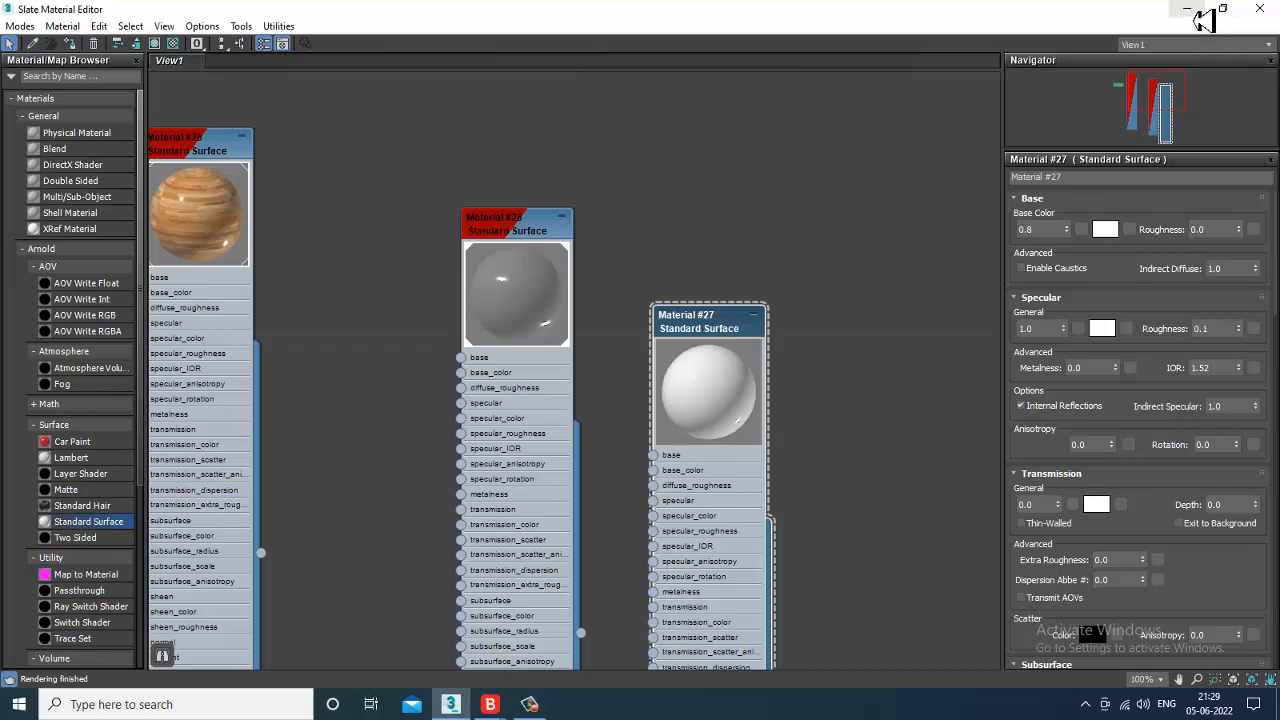
{"action": "left_click", "coordinate": [1259, 8]}
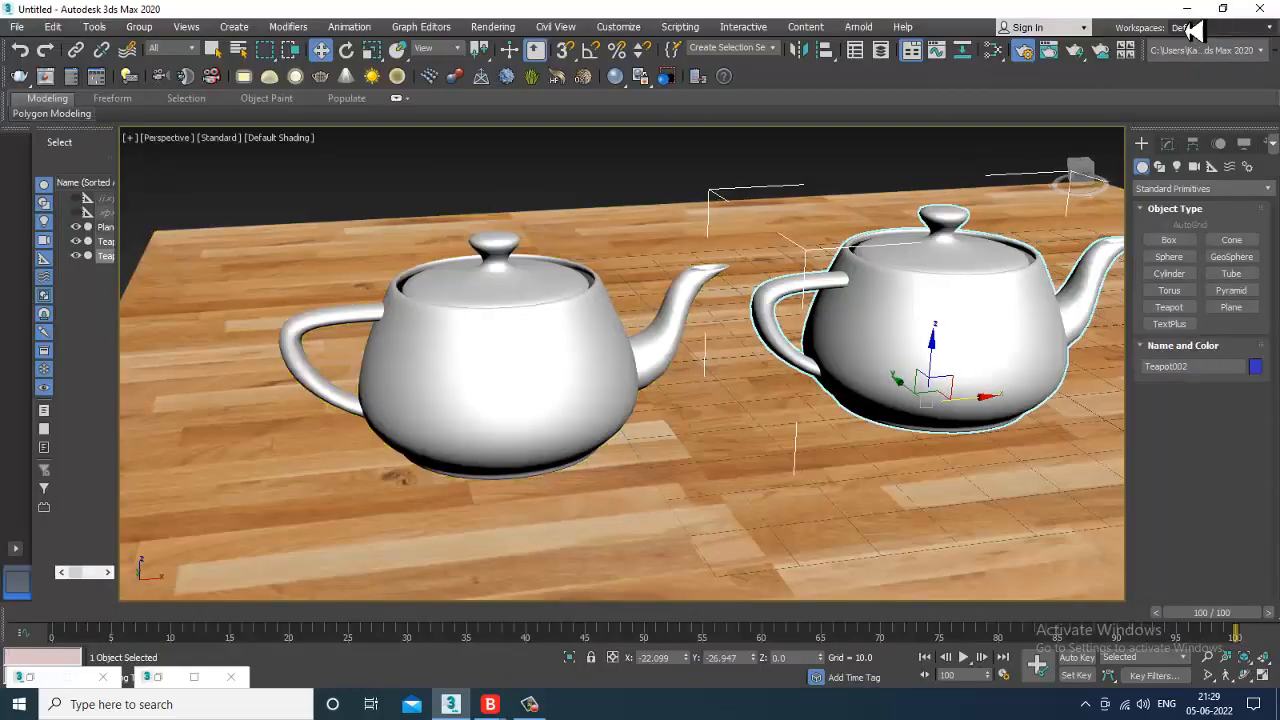
{"action": "key", "text": "m"}
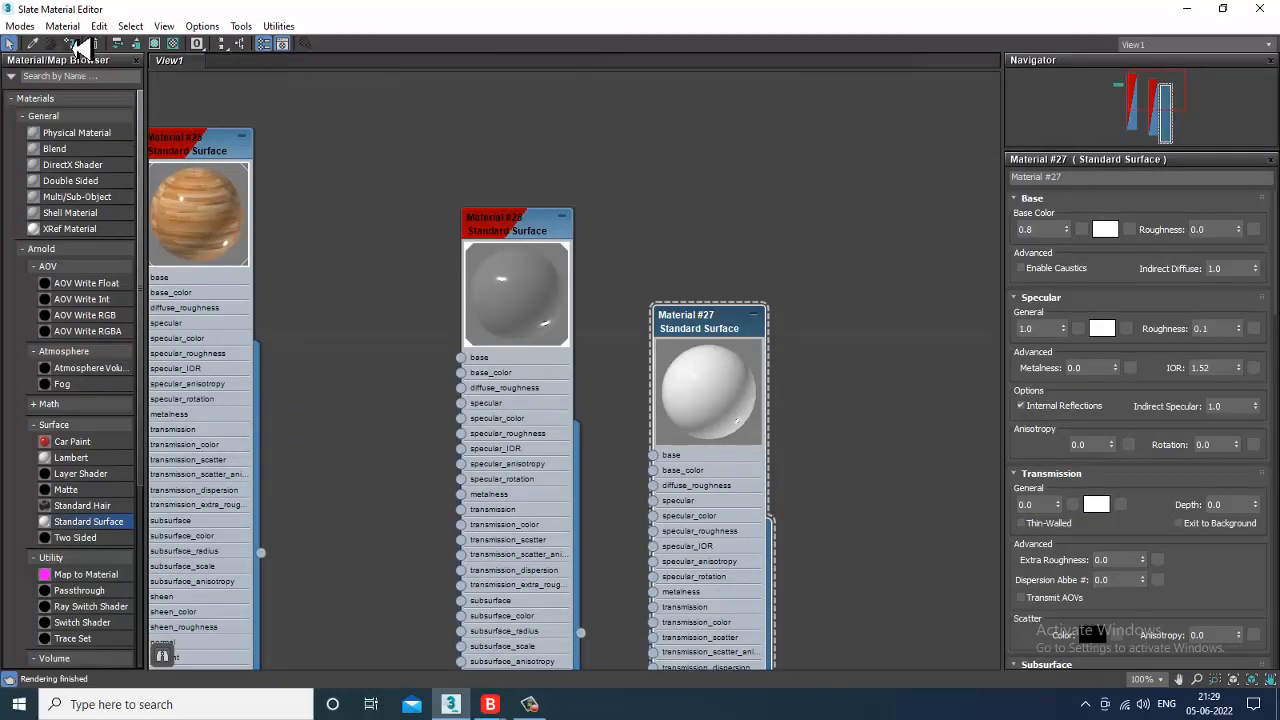
{"action": "left_click", "coordinate": [1259, 8]}
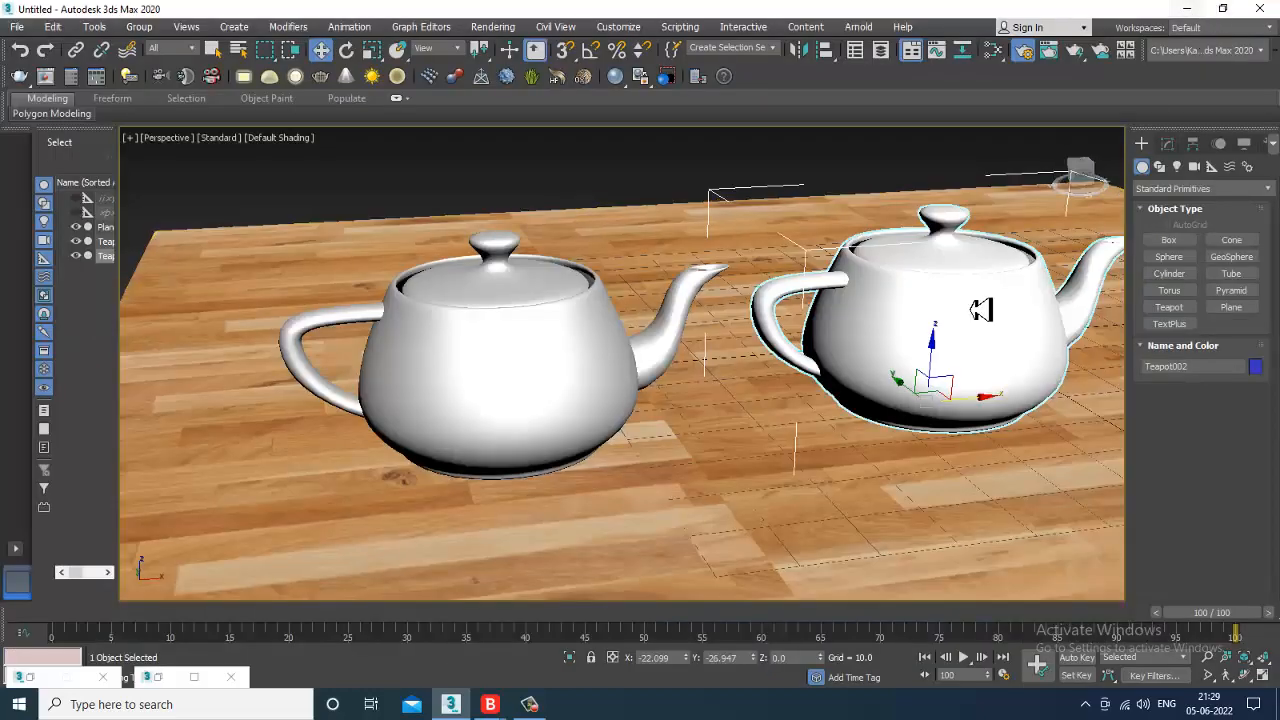
Step: Set the Indirect Diffuse of Material #27 to 0.0 in its base parameters
{"action": "middle_click_drag", "start_coordinate": [984, 340], "coordinate": [677, 370]}
{"action": "key", "text": "m"}
{"action": "left_click_drag", "start_coordinate": [603, 338], "coordinate": [620, 321]}
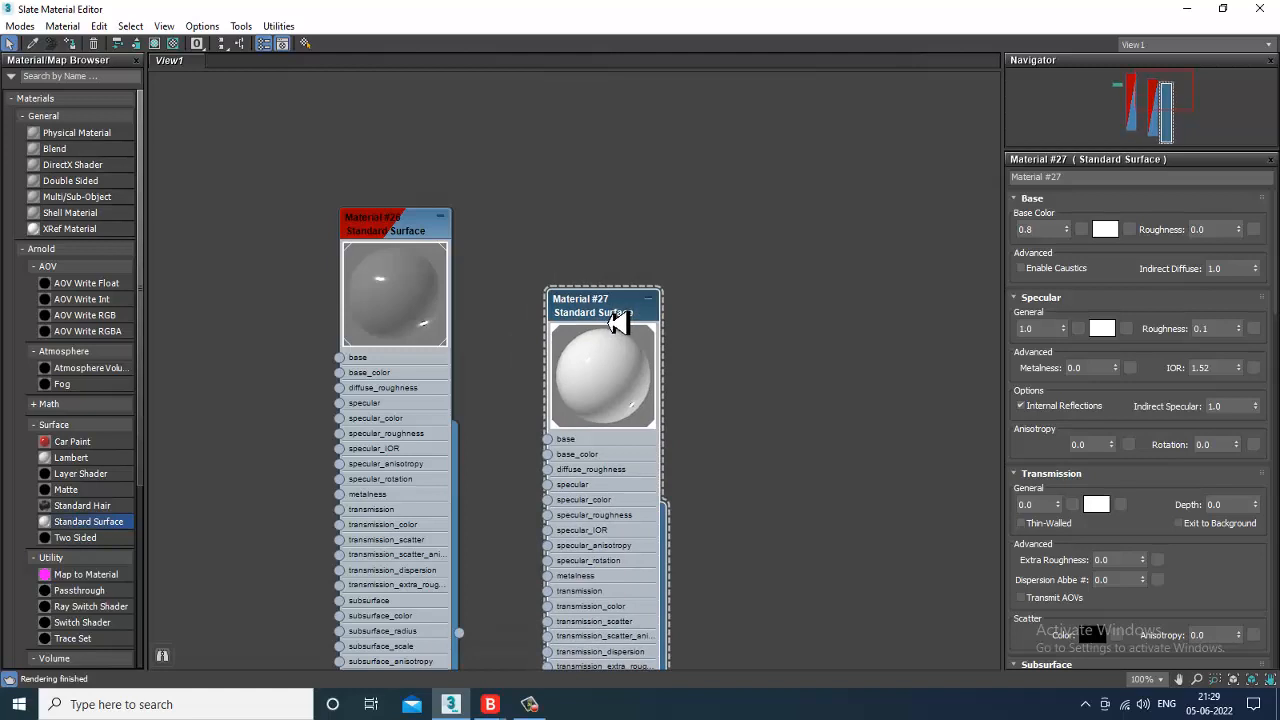
{"action": "left_click_drag", "start_coordinate": [1058, 455], "coordinate": [1060, 565]}
{"action": "left_click_drag", "start_coordinate": [1183, 335], "coordinate": [1172, 398]}
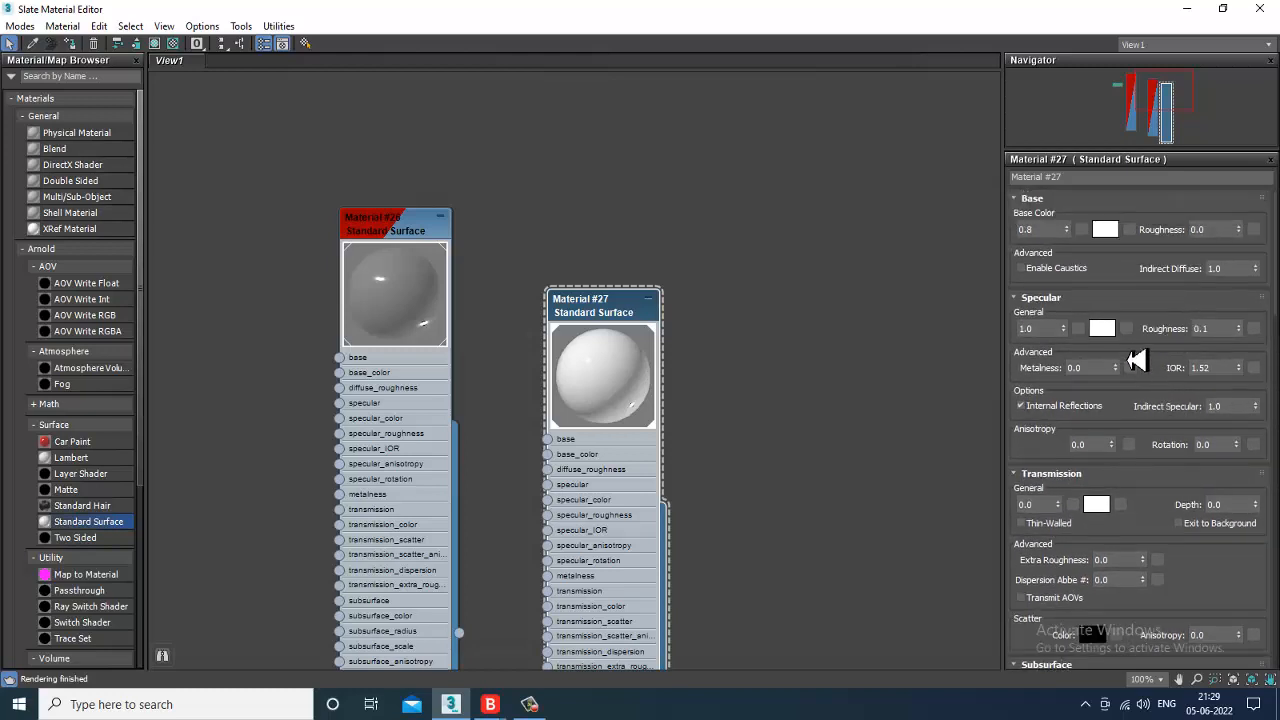
{"action": "left_click_drag", "start_coordinate": [1136, 313], "coordinate": [1148, 357]}
{"action": "mouse_move", "coordinate": [1256, 269]}
{"action": "left_mouse_down"}
{"action": "mouse_move", "coordinate": [1270, 387]}
{"action": "mouse_move", "coordinate": [1267, 291]}
{"action": "left_mouse_up"}
Step: Render the Perspective view to check the copied teapot's white material, and close the render window
{"action": "left_click", "coordinate": [1189, 8]}
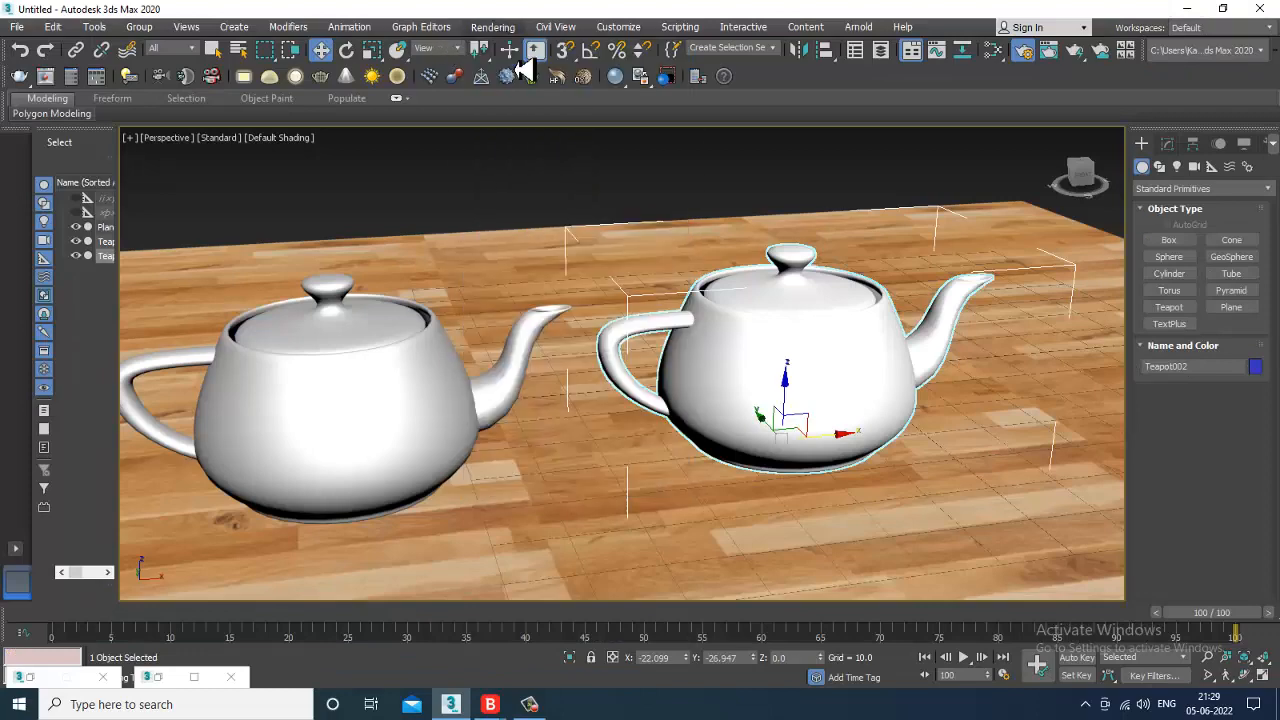
{"action": "left_click", "coordinate": [521, 74]}
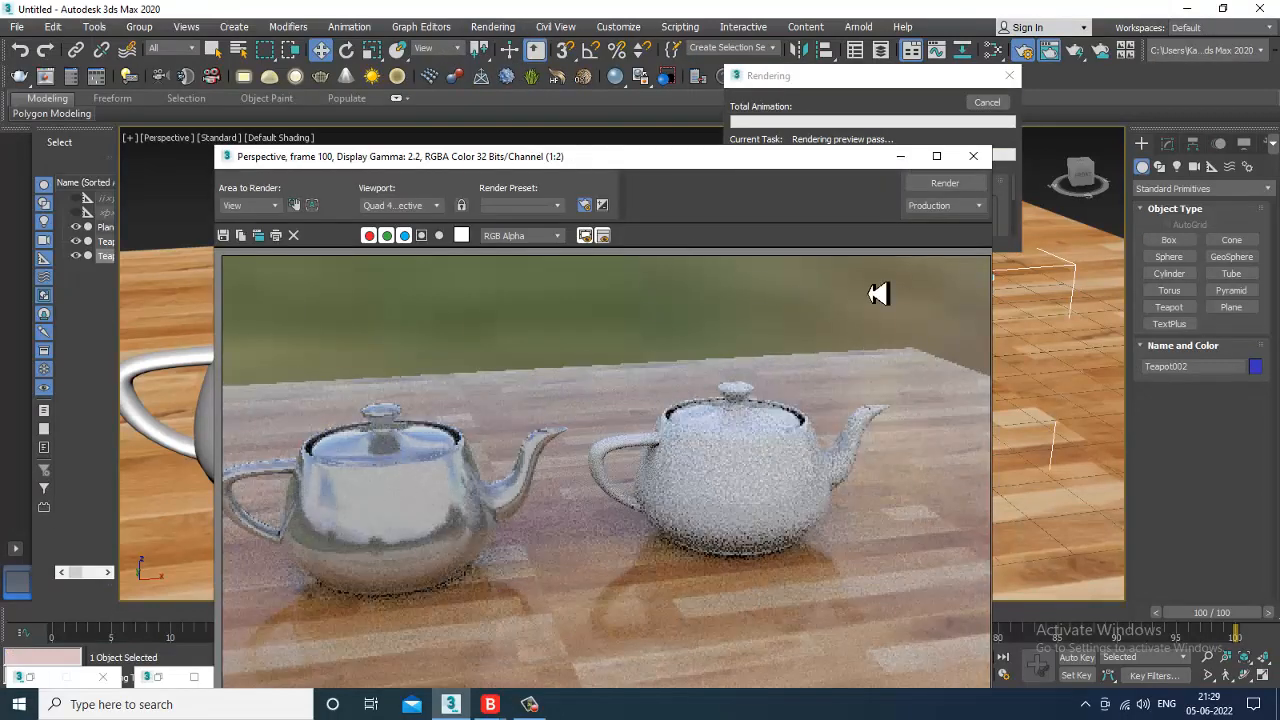
{"action": "left_click", "coordinate": [973, 156]}
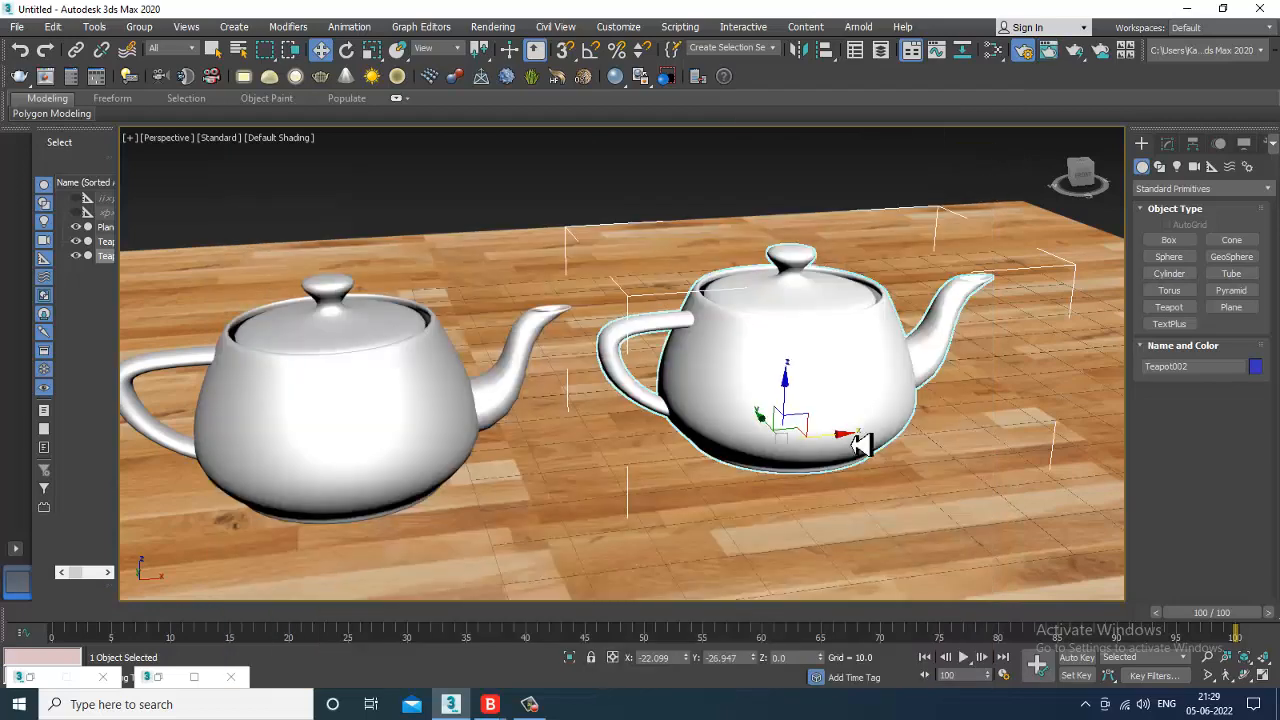
{"action": "key", "text": "m"}
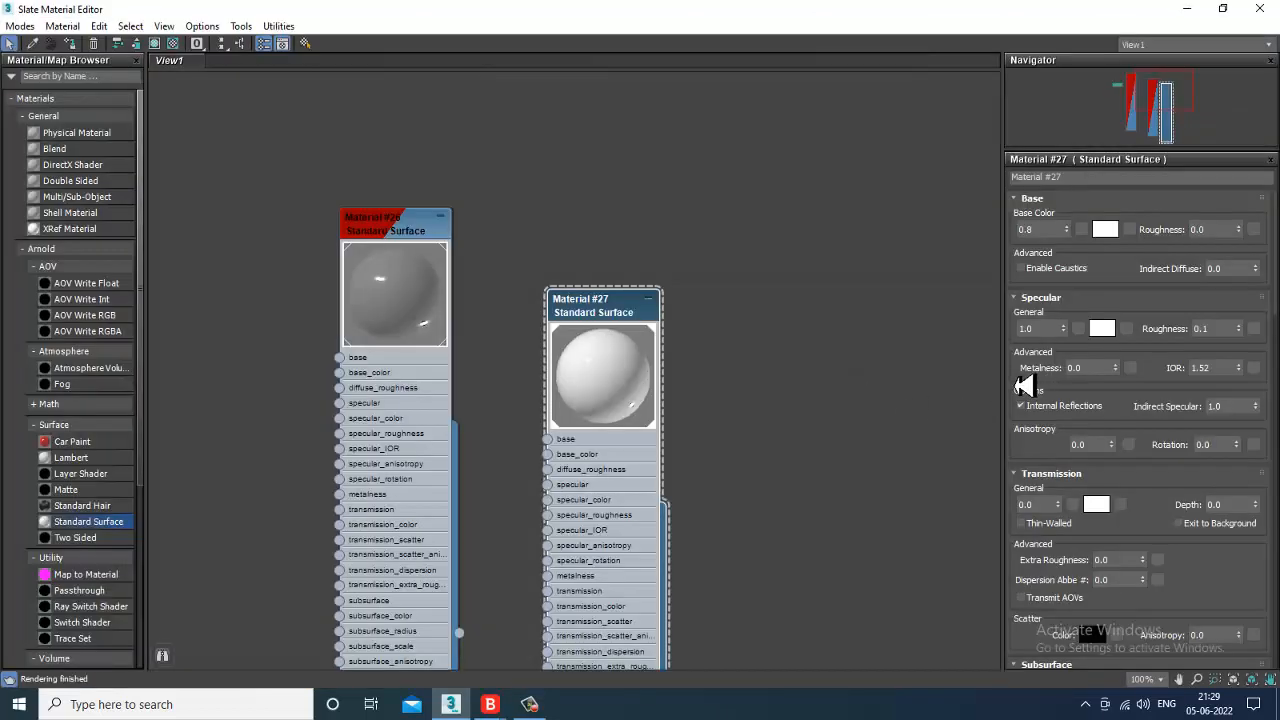
{"action": "left_click_drag", "start_coordinate": [1127, 316], "coordinate": [1126, 14]}
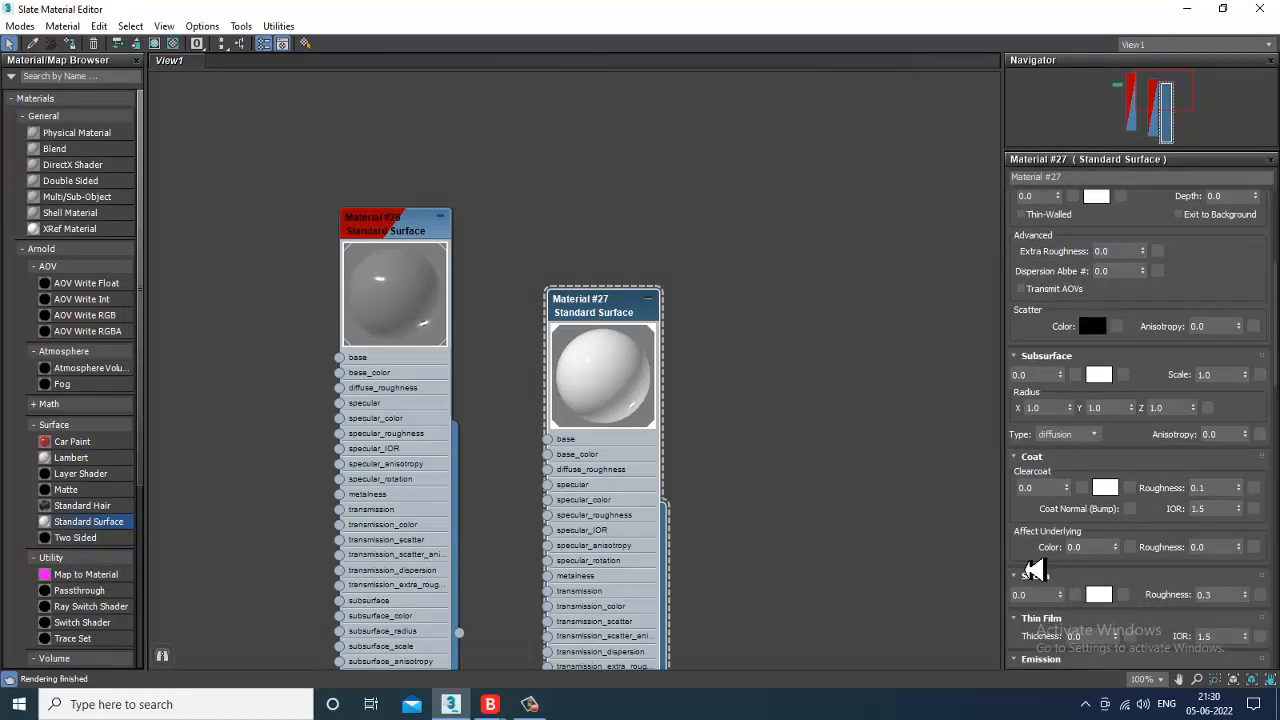
{"action": "left_click_drag", "start_coordinate": [1089, 578], "coordinate": [1076, 398]}
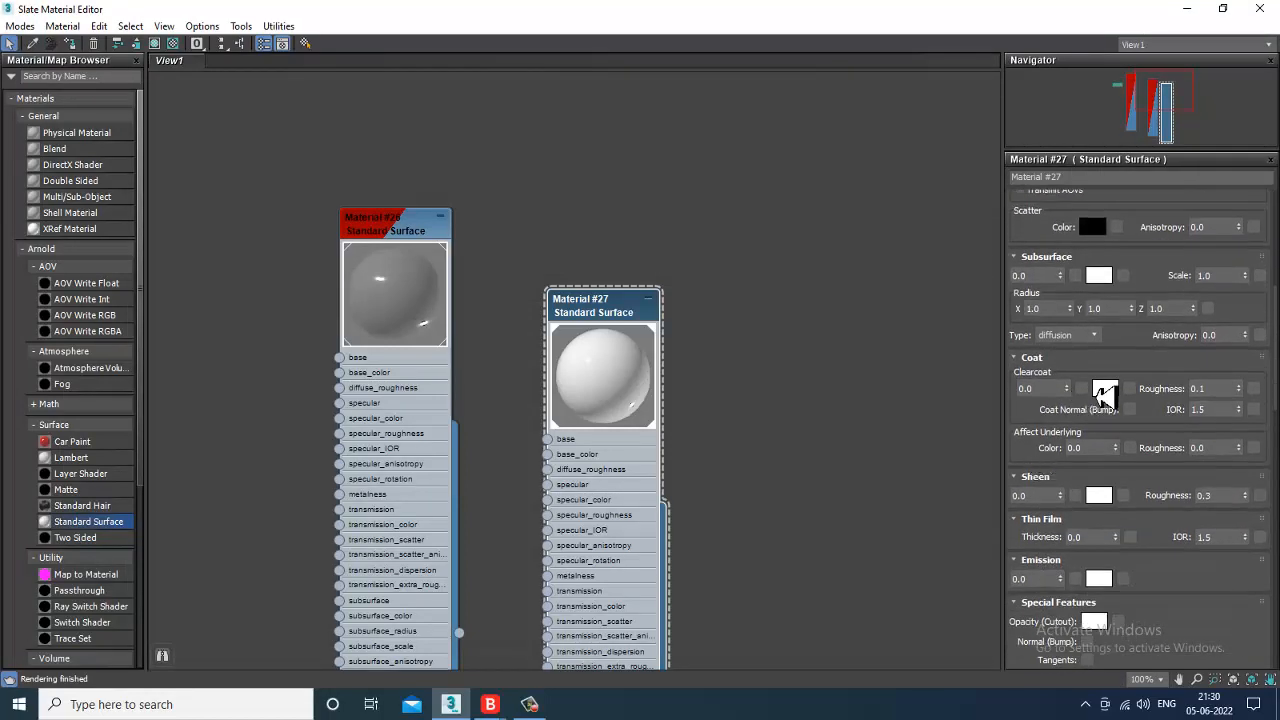
{"action": "left_click", "coordinate": [1105, 390]}
{"action": "mouse_move", "coordinate": [456, 125]}
{"action": "left_mouse_down"}
{"action": "mouse_move", "coordinate": [474, 125]}
{"action": "mouse_move", "coordinate": [471, 114]}
{"action": "left_mouse_up"}
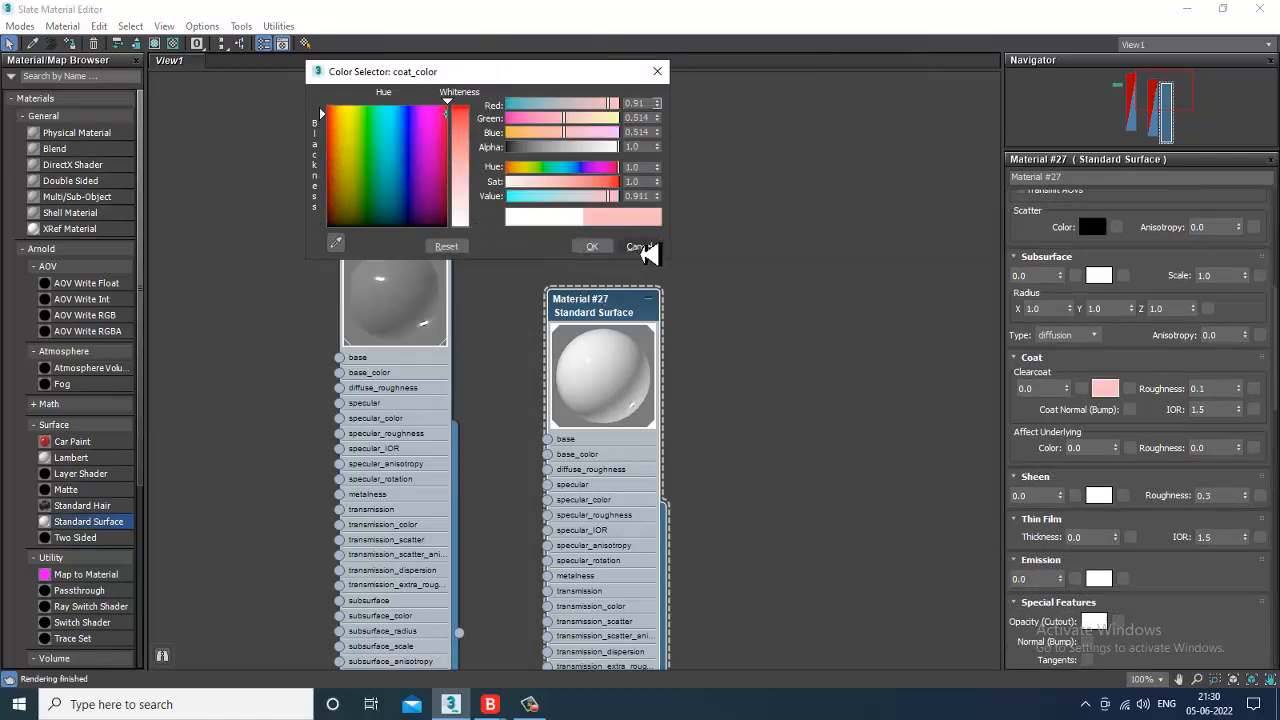
{"action": "left_click", "coordinate": [645, 247]}
{"action": "left_click_drag", "start_coordinate": [1140, 524], "coordinate": [1130, 27]}
{"action": "left_click_drag", "start_coordinate": [1100, 580], "coordinate": [1100, 180]}
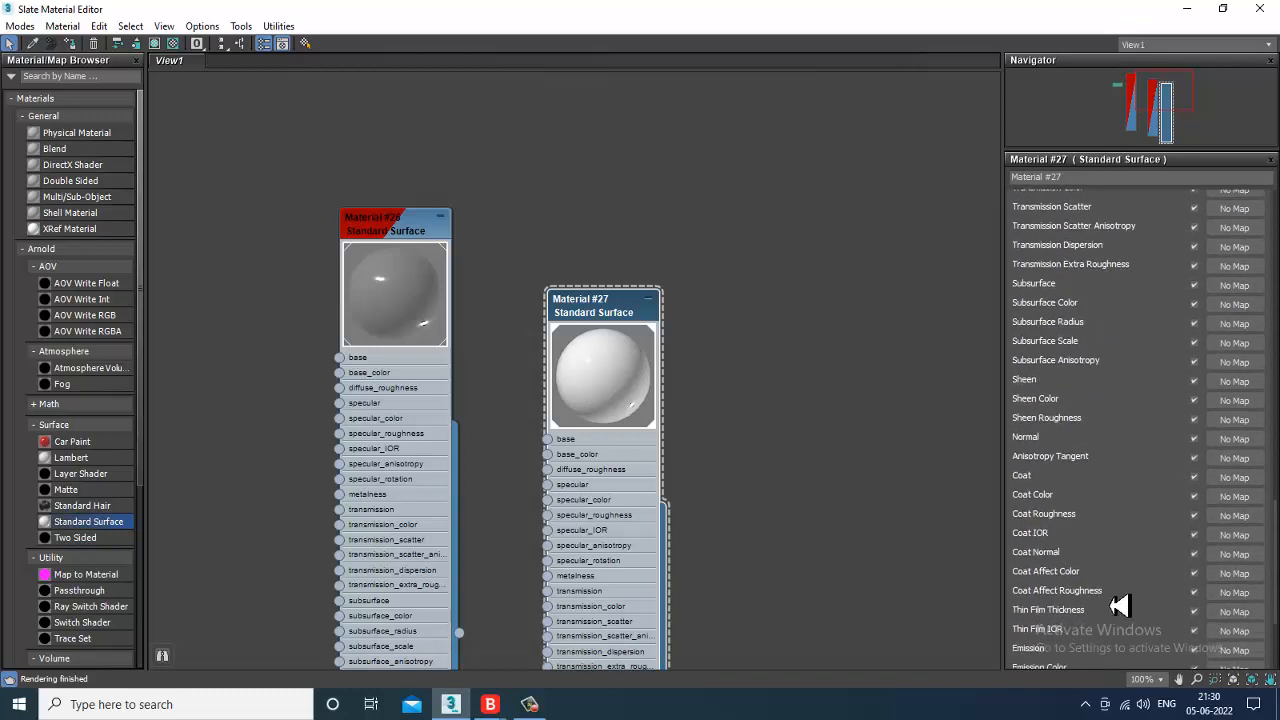
{"action": "left_click_drag", "start_coordinate": [1118, 605], "coordinate": [1154, 606]}
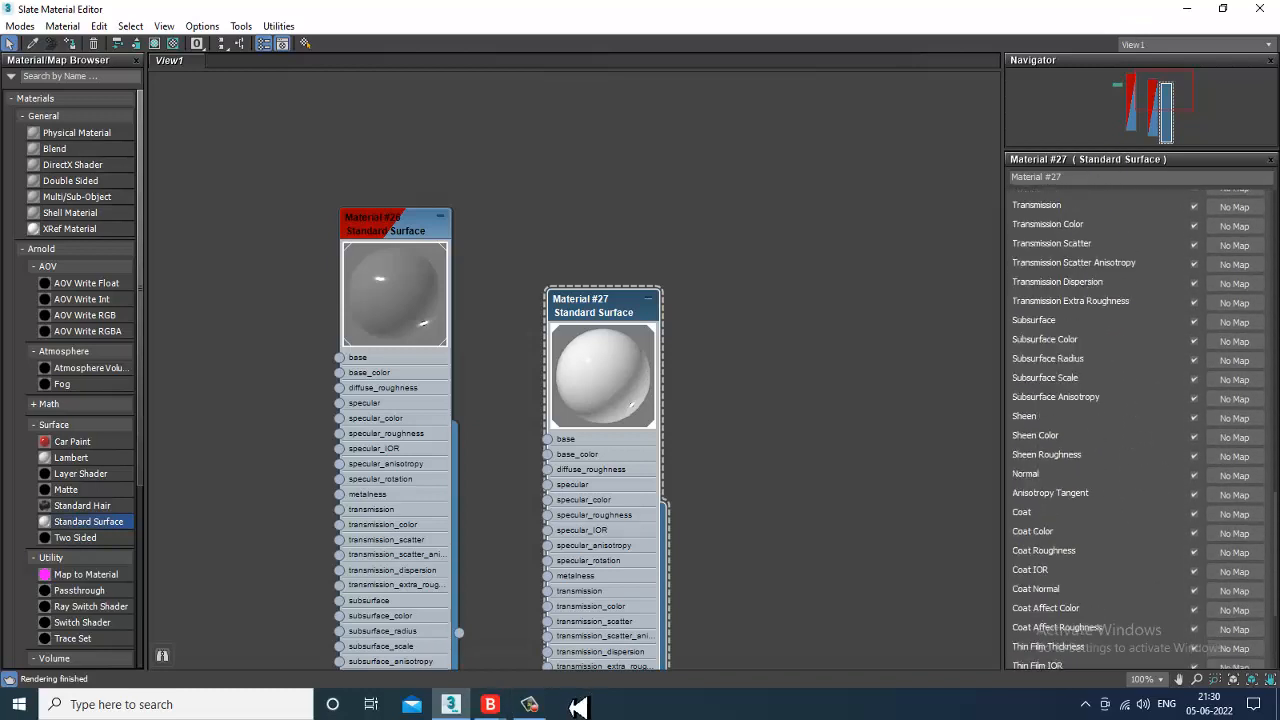
{"action": "left_click", "coordinate": [538, 704]}
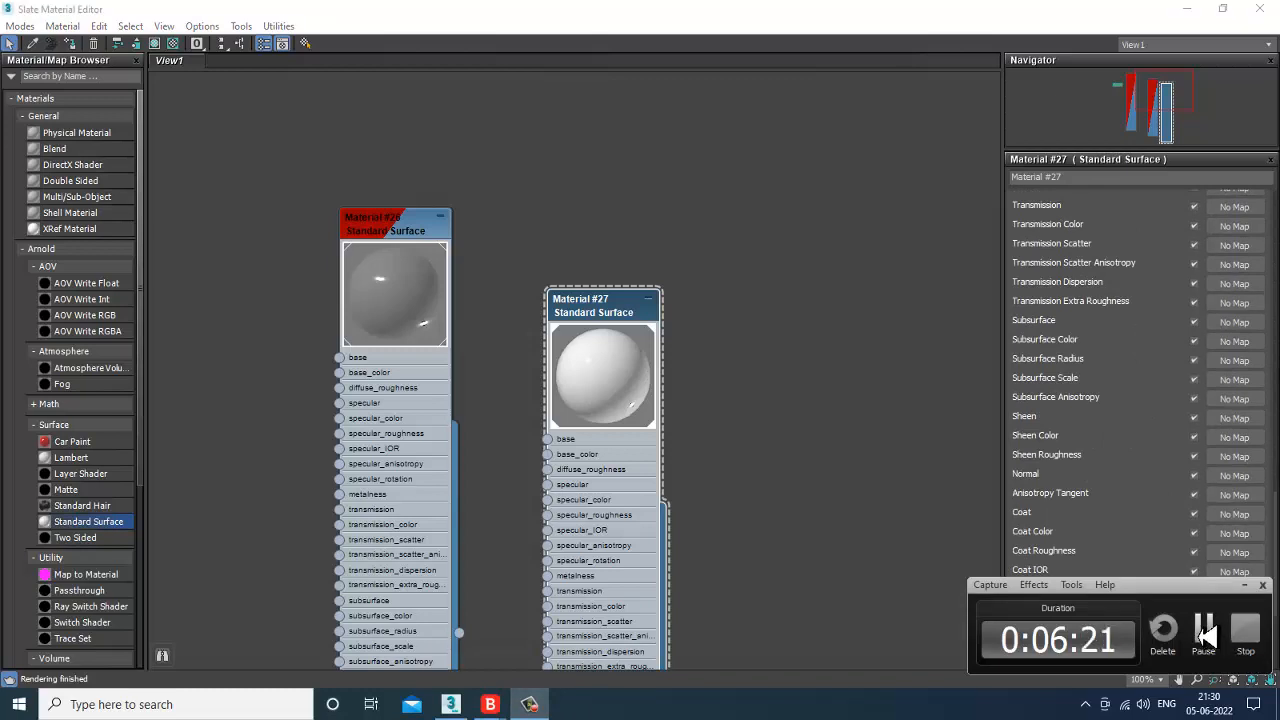
{"action": "left_click", "coordinate": [1205, 632]}
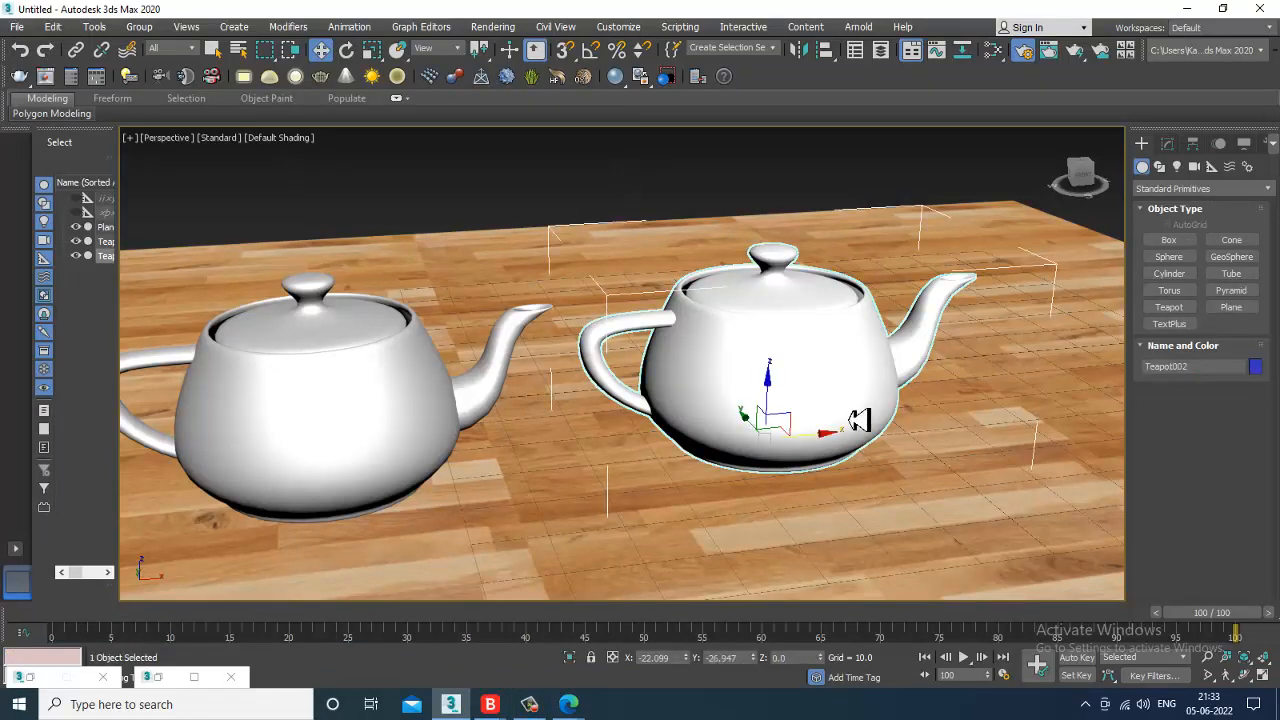
Step: Reopen the material editor and set the base color weight of Material #27 to 0.0
{"action": "key", "text": "m"}
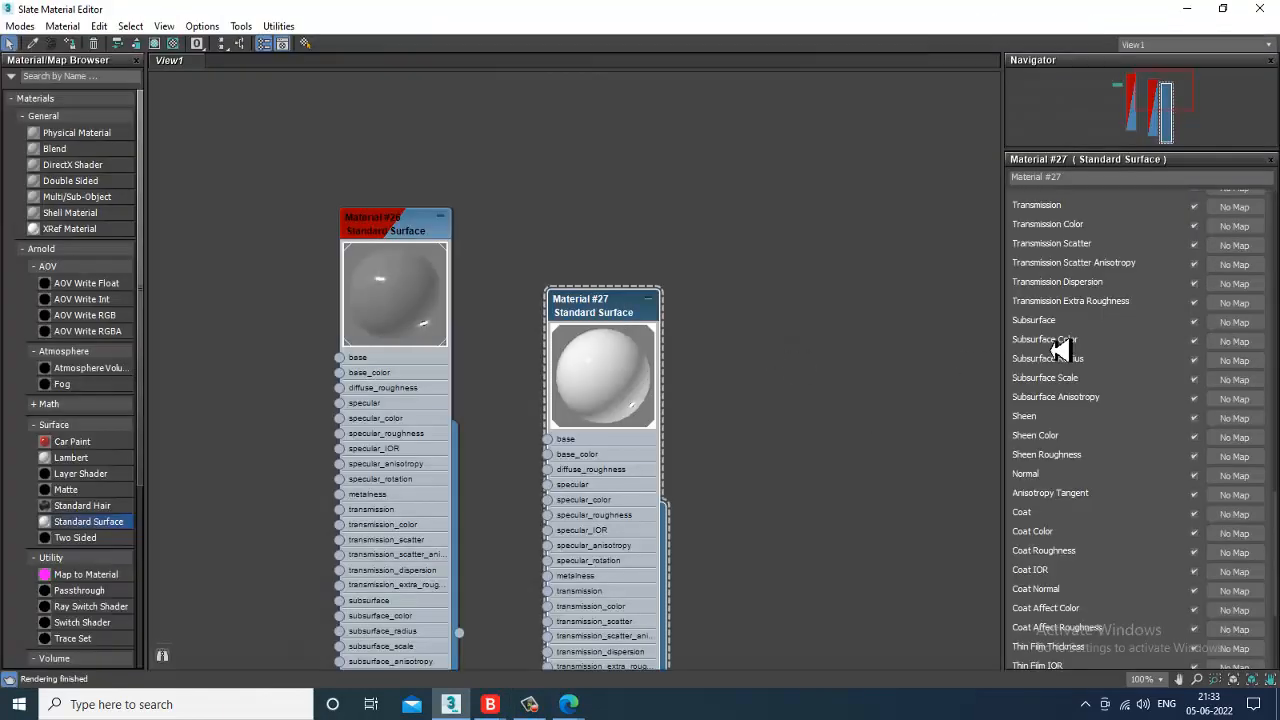
{"action": "scroll", "coordinate": [1137, 277], "scroll_direction": "up", "scroll_amount": 5}
{"action": "scroll", "coordinate": [1260, 420], "scroll_direction": "up", "scroll_amount": 5}
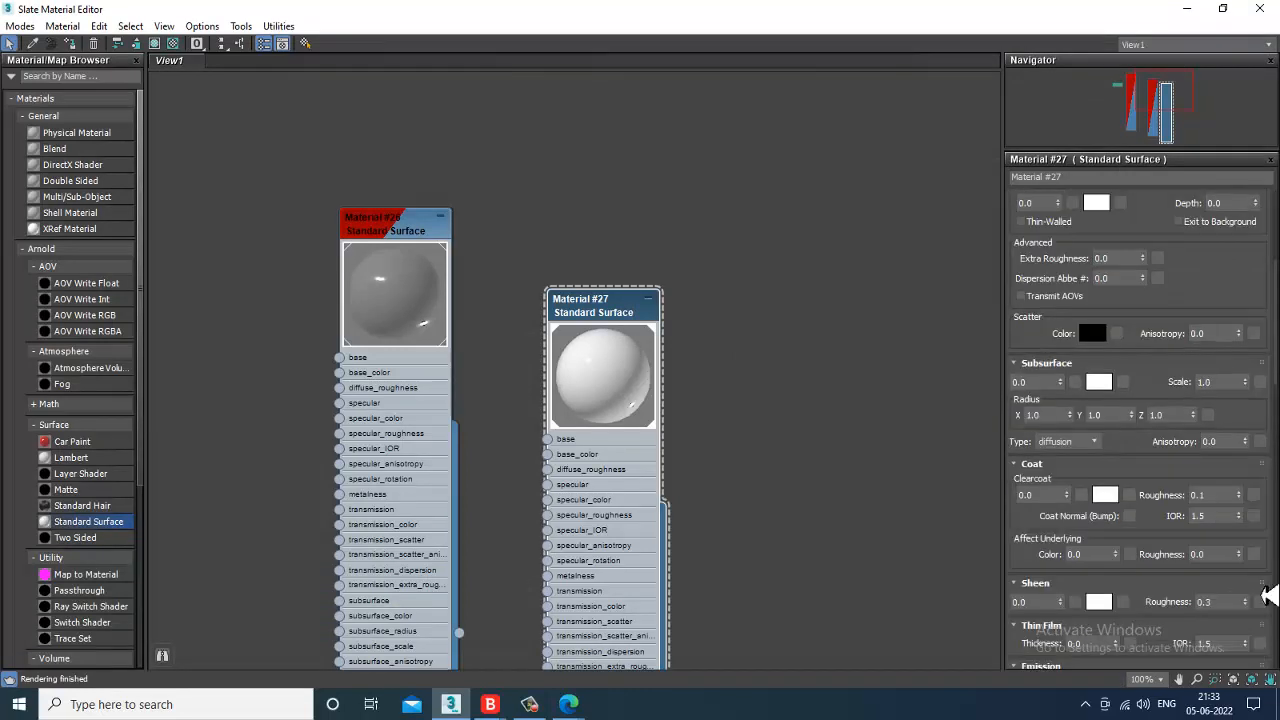
{"action": "scroll", "coordinate": [1150, 232], "scroll_direction": "up", "scroll_amount": 3}
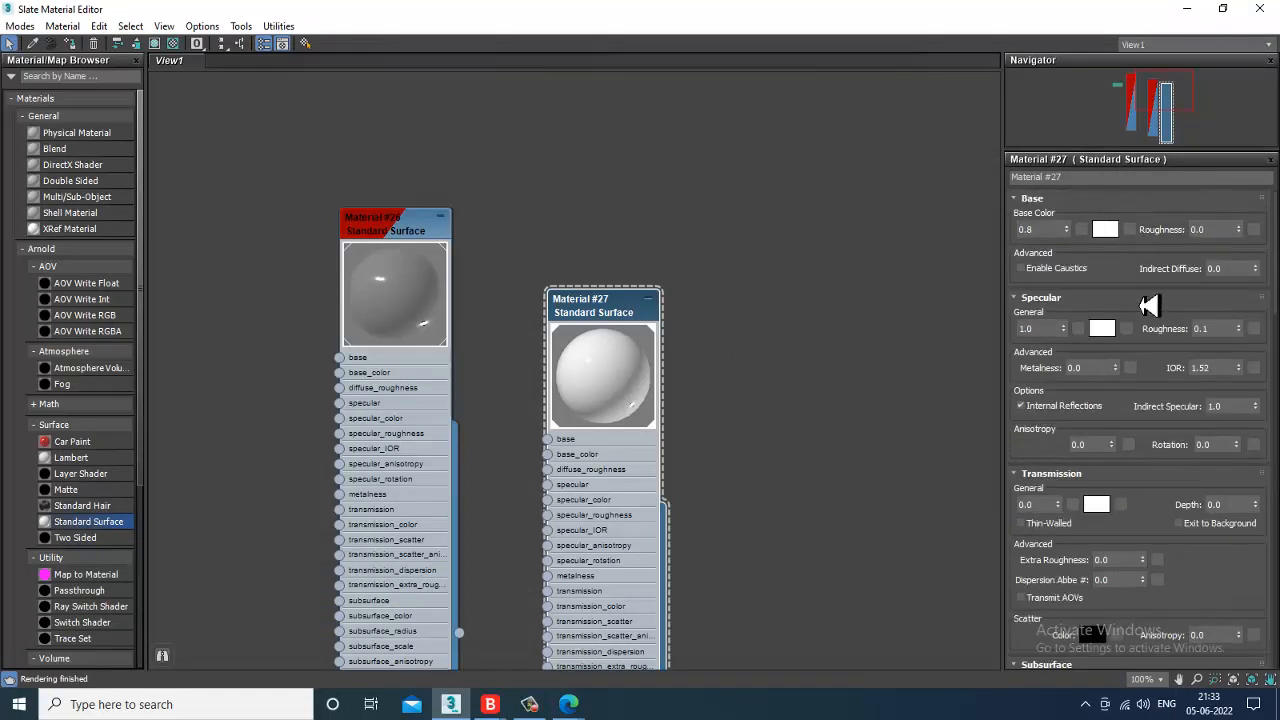
{"action": "left_click", "coordinate": [1045, 232]}
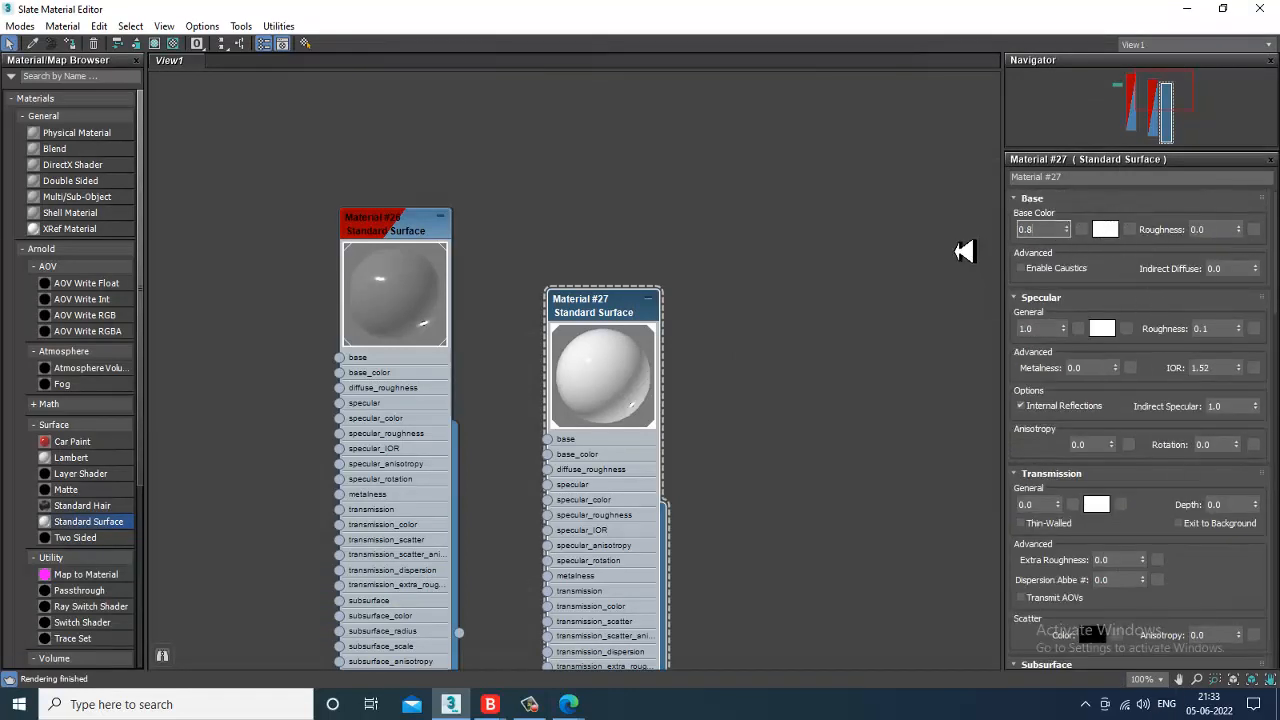
{"action": "left_click_drag", "start_coordinate": [1062, 232], "coordinate": [1018, 236]}
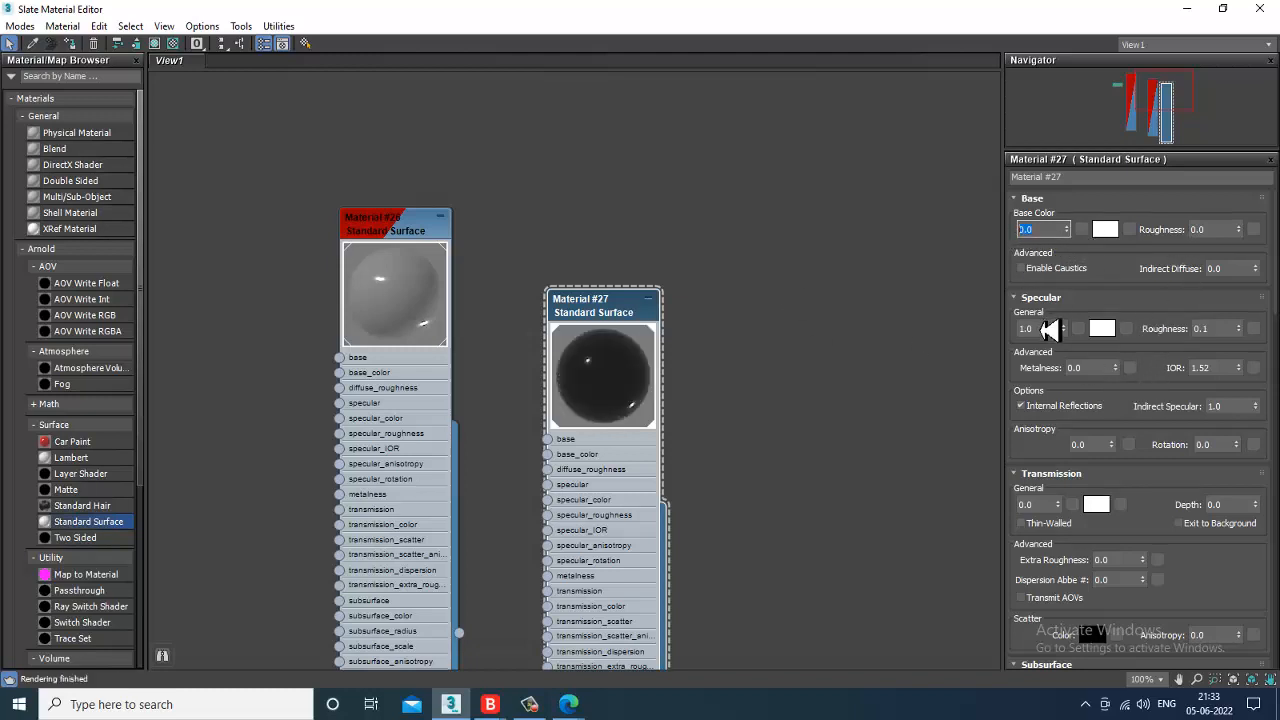
Step: Set the specular IOR of Material #27 to 1.55
{"action": "left_click", "coordinate": [1038, 330]}
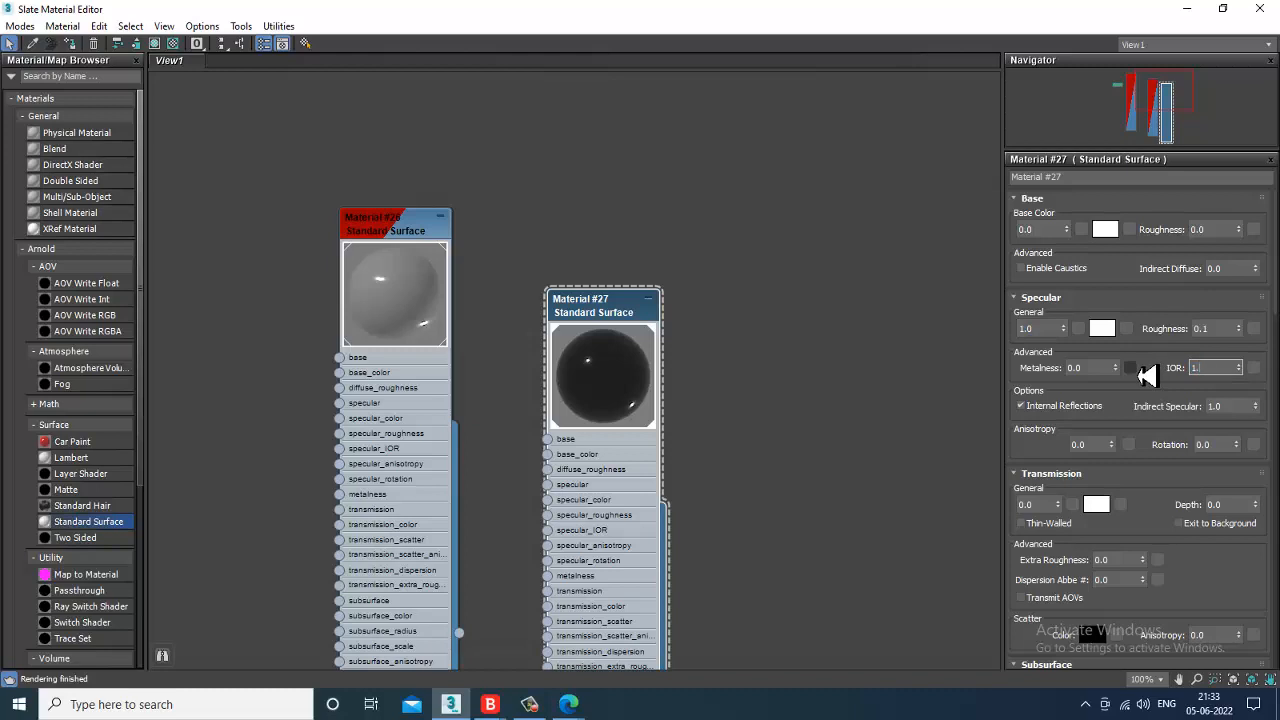
{"action": "type", "text": "5"}
{"action": "key", "text": "Return"}
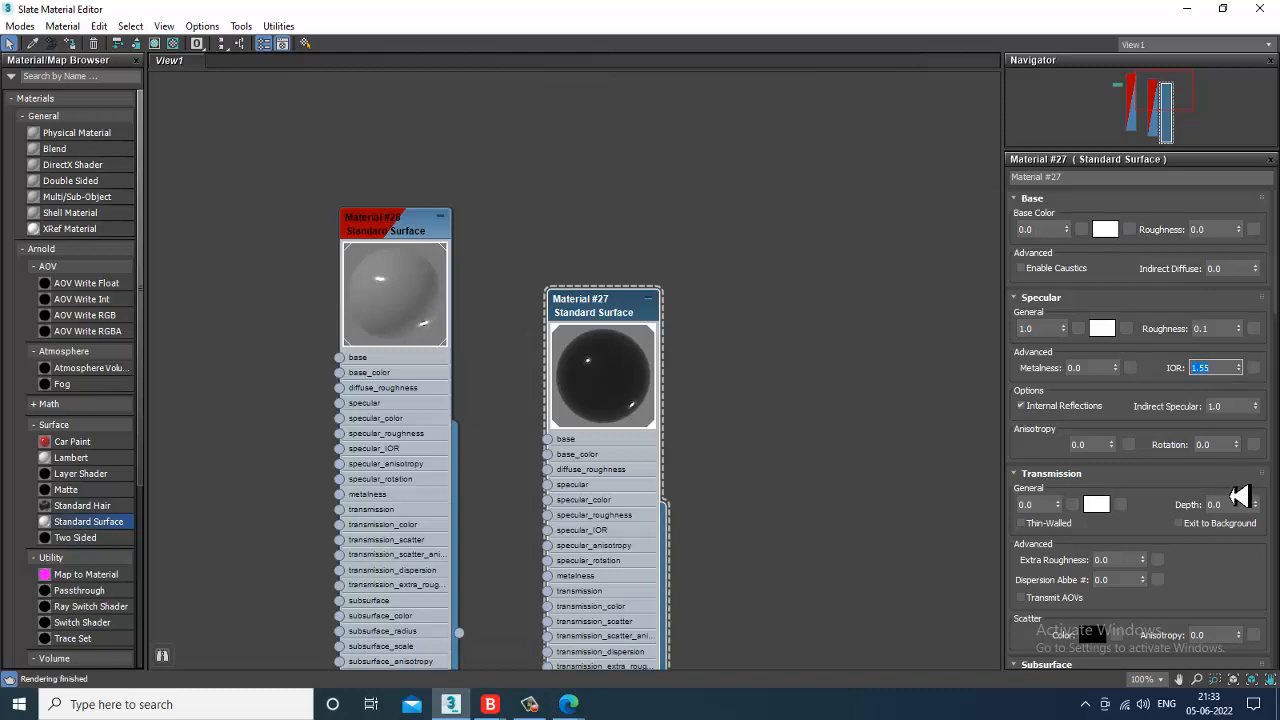
Step: Try a black Opacity (Cutout) color with a value of 0.0 in the special features of Material #27
{"action": "left_click_drag", "start_coordinate": [1152, 511], "coordinate": [1125, 181]}
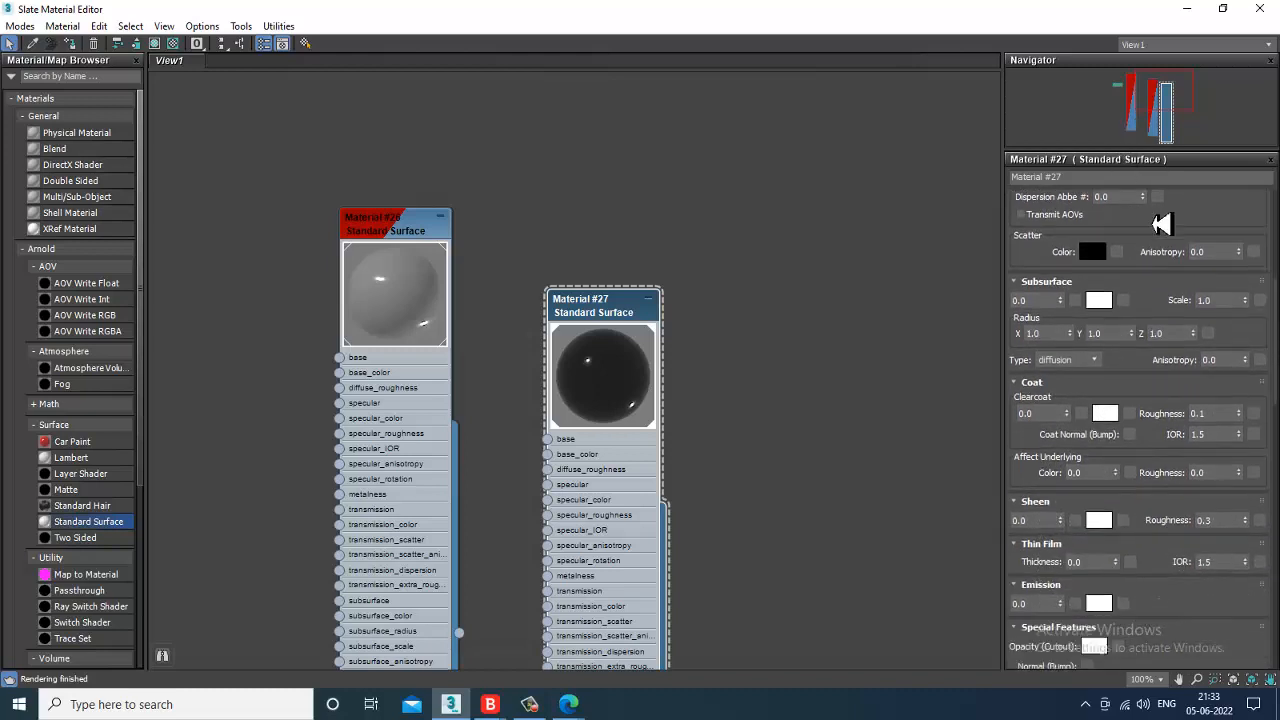
{"action": "left_click_drag", "start_coordinate": [1172, 668], "coordinate": [1157, 160]}
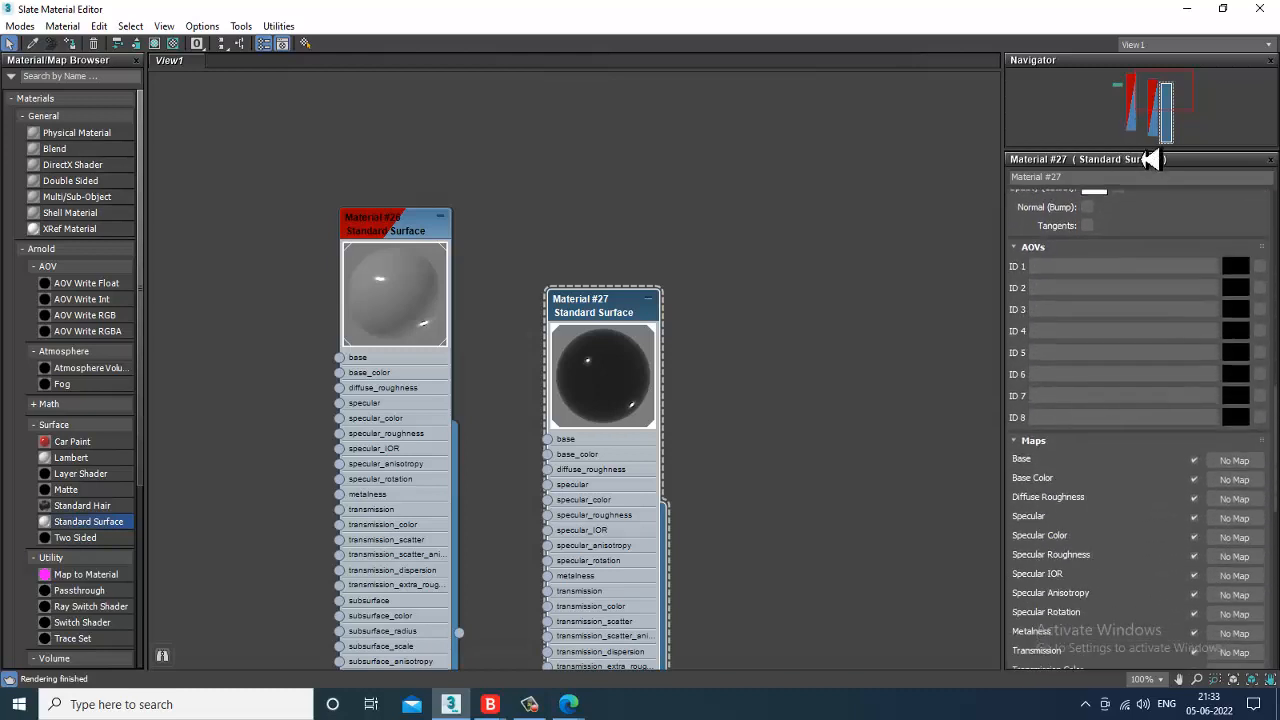
{"action": "left_click_drag", "start_coordinate": [1131, 586], "coordinate": [1130, 716]}
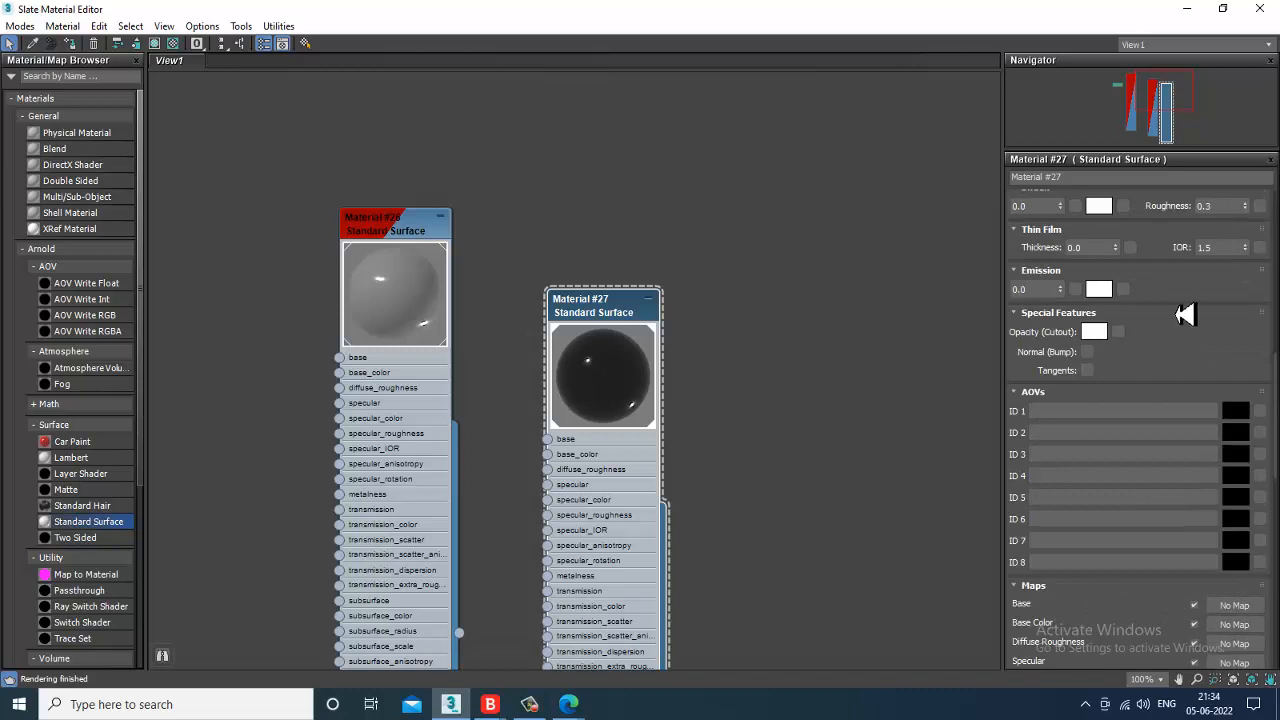
{"action": "scroll", "coordinate": [1185, 315], "scroll_direction": "up", "scroll_amount": 10}
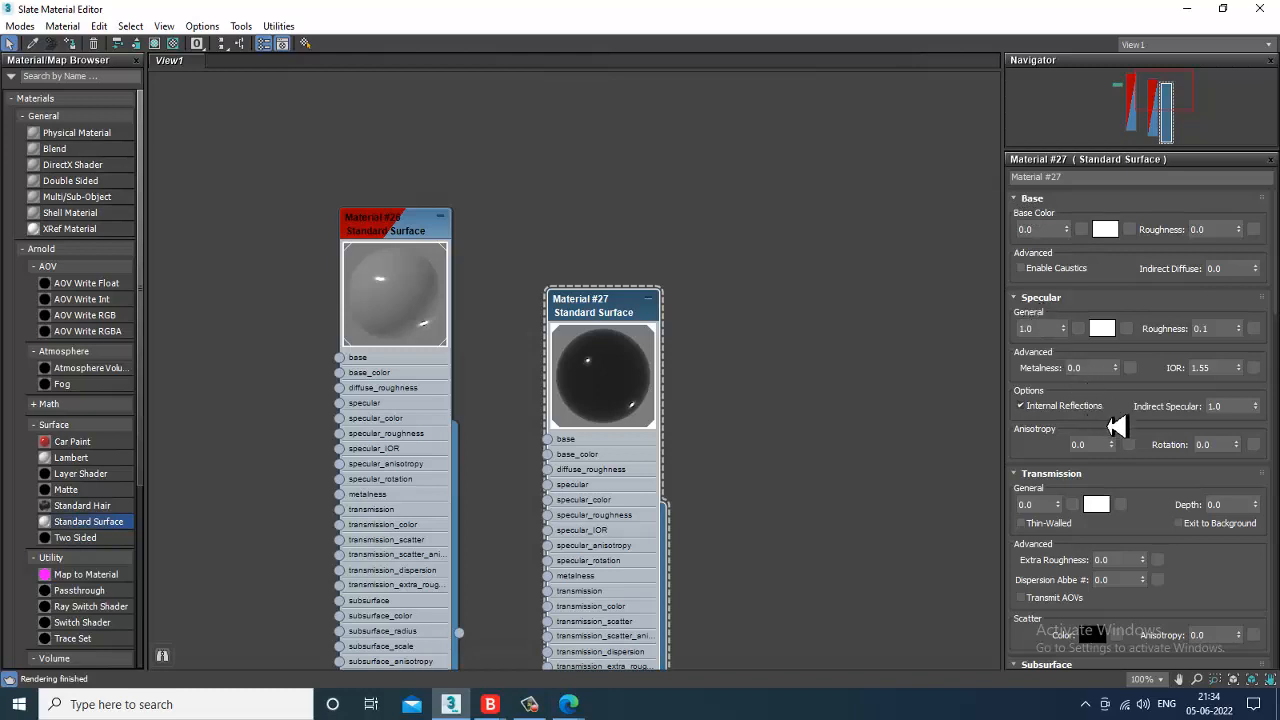
{"action": "left_click_drag", "start_coordinate": [1116, 406], "coordinate": [1118, 286]}
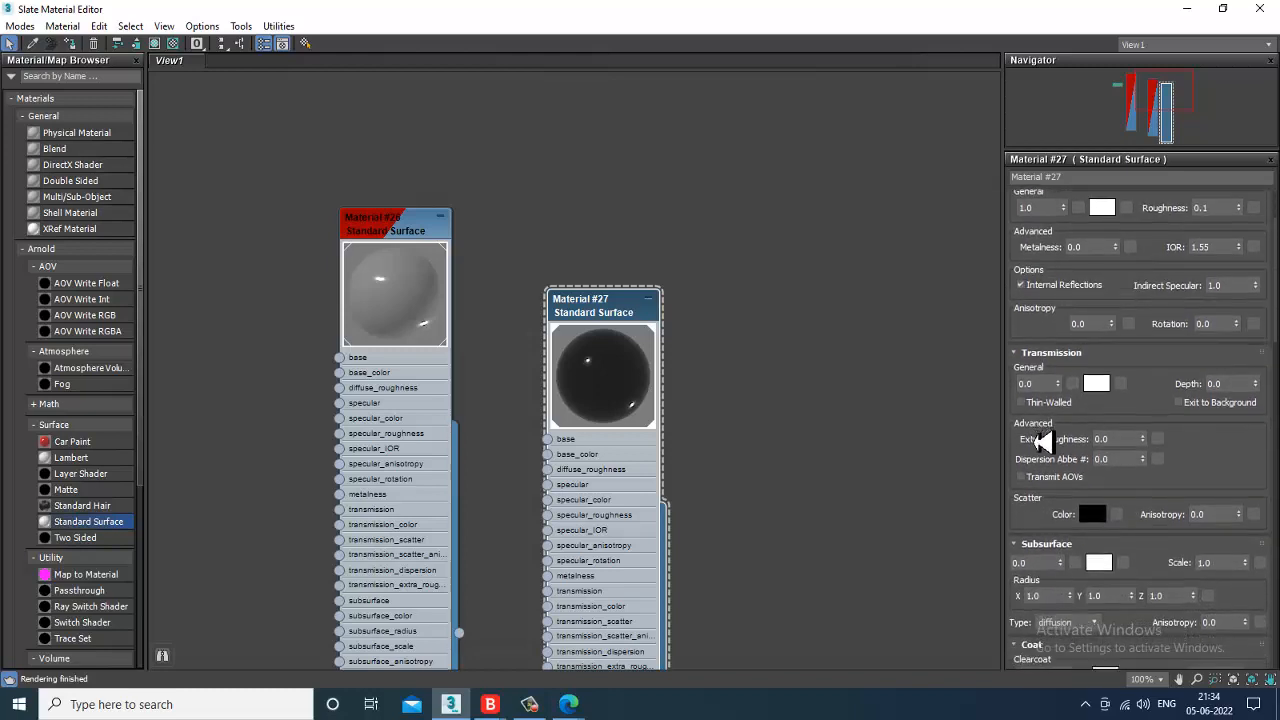
{"action": "left_click_drag", "start_coordinate": [1194, 486], "coordinate": [1197, 364]}
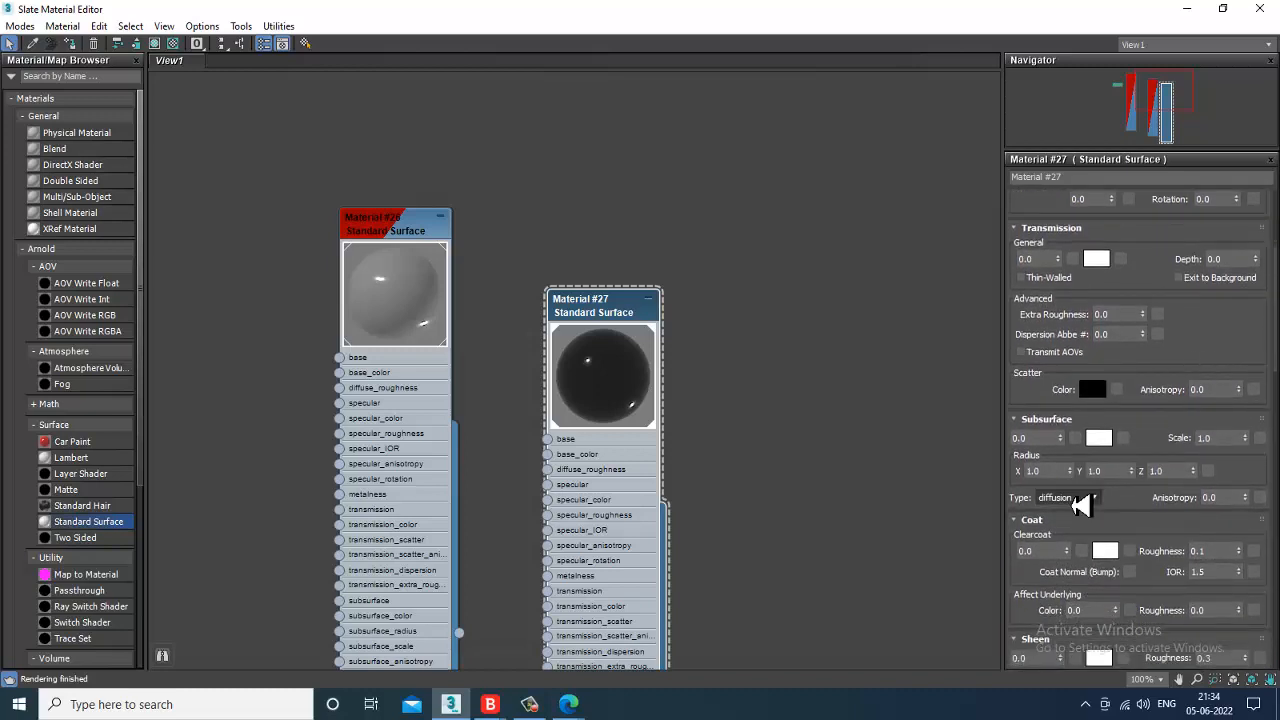
{"action": "left_click_drag", "start_coordinate": [1134, 523], "coordinate": [1137, 316]}
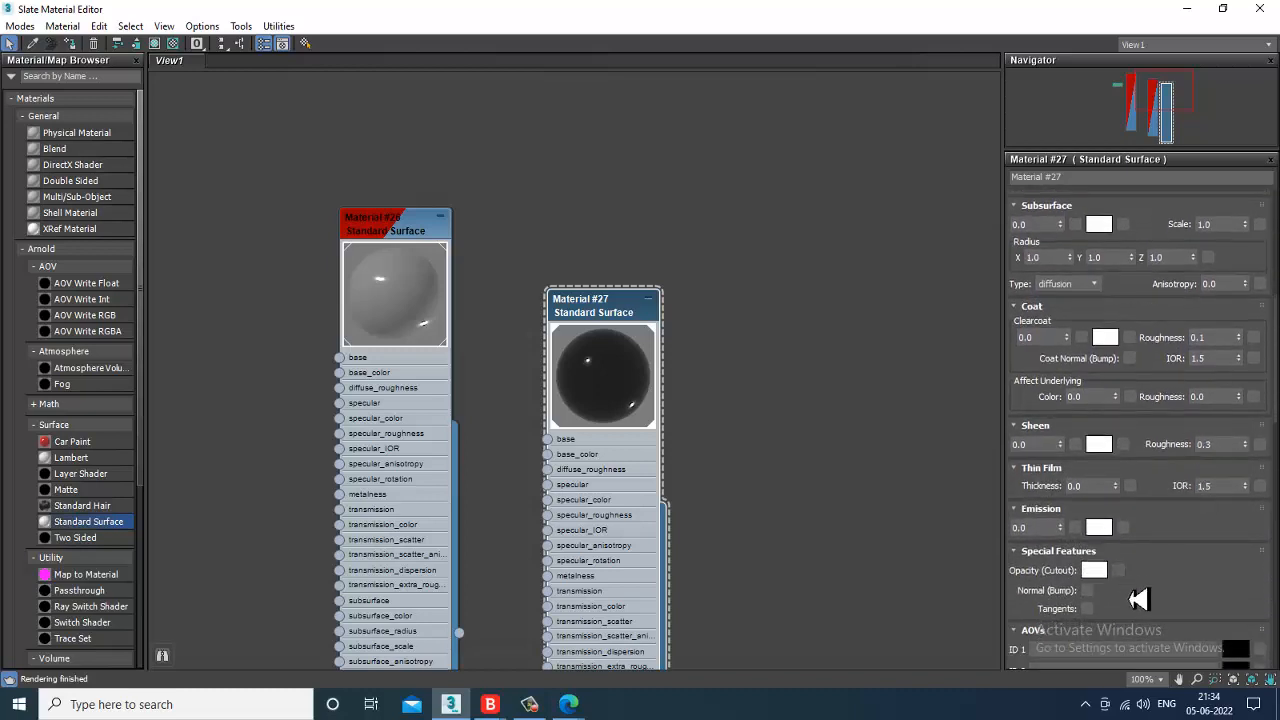
{"action": "left_click", "coordinate": [1094, 570]}
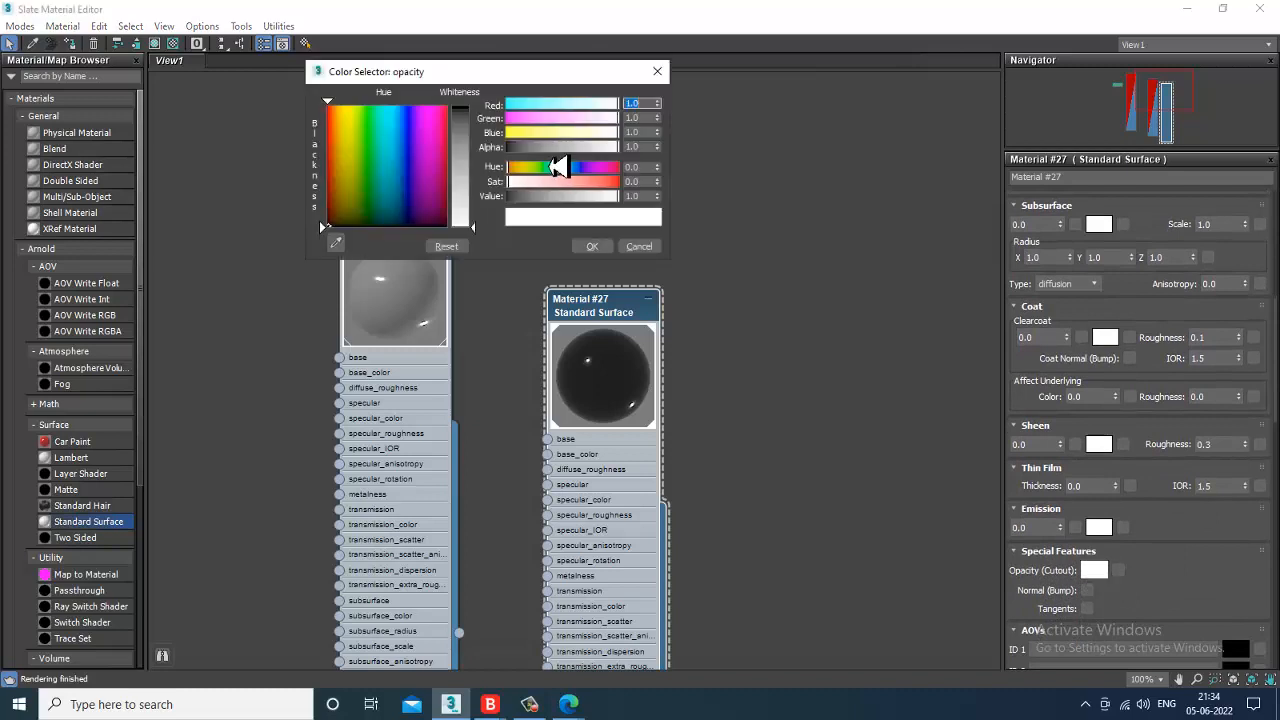
{"action": "left_click_drag", "start_coordinate": [462, 222], "coordinate": [463, 112]}
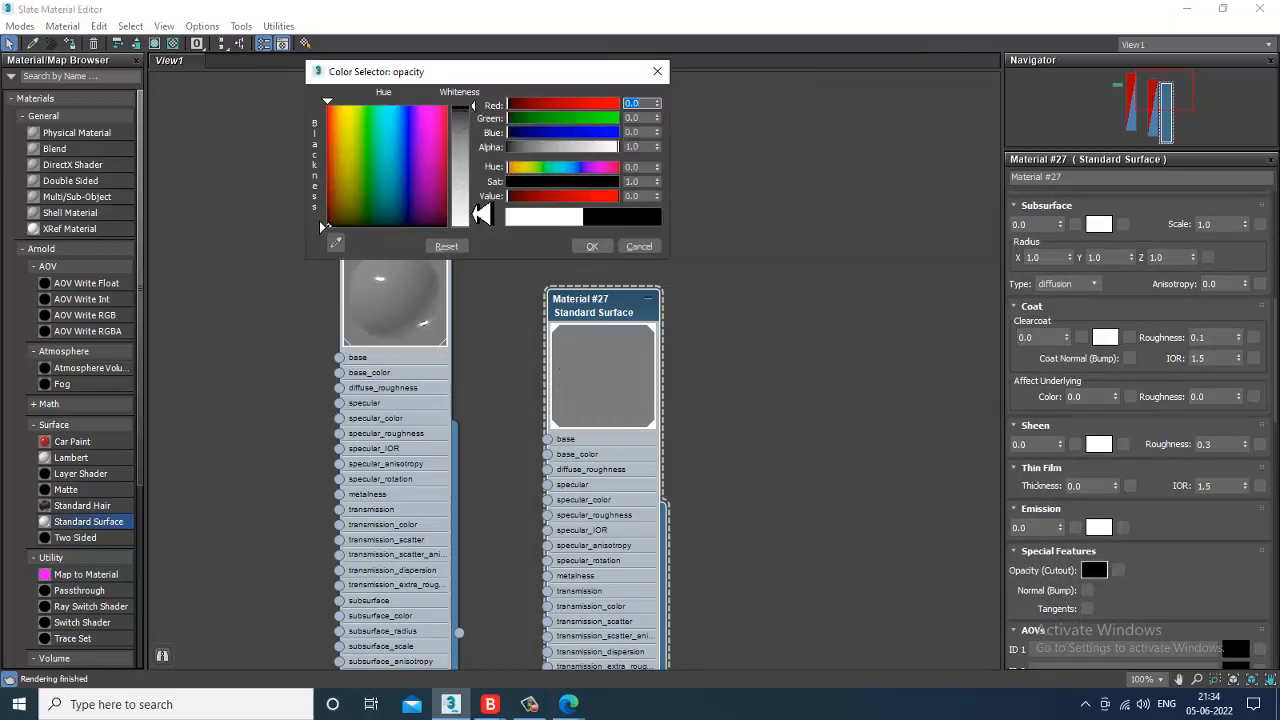
{"action": "left_click", "coordinate": [596, 247]}
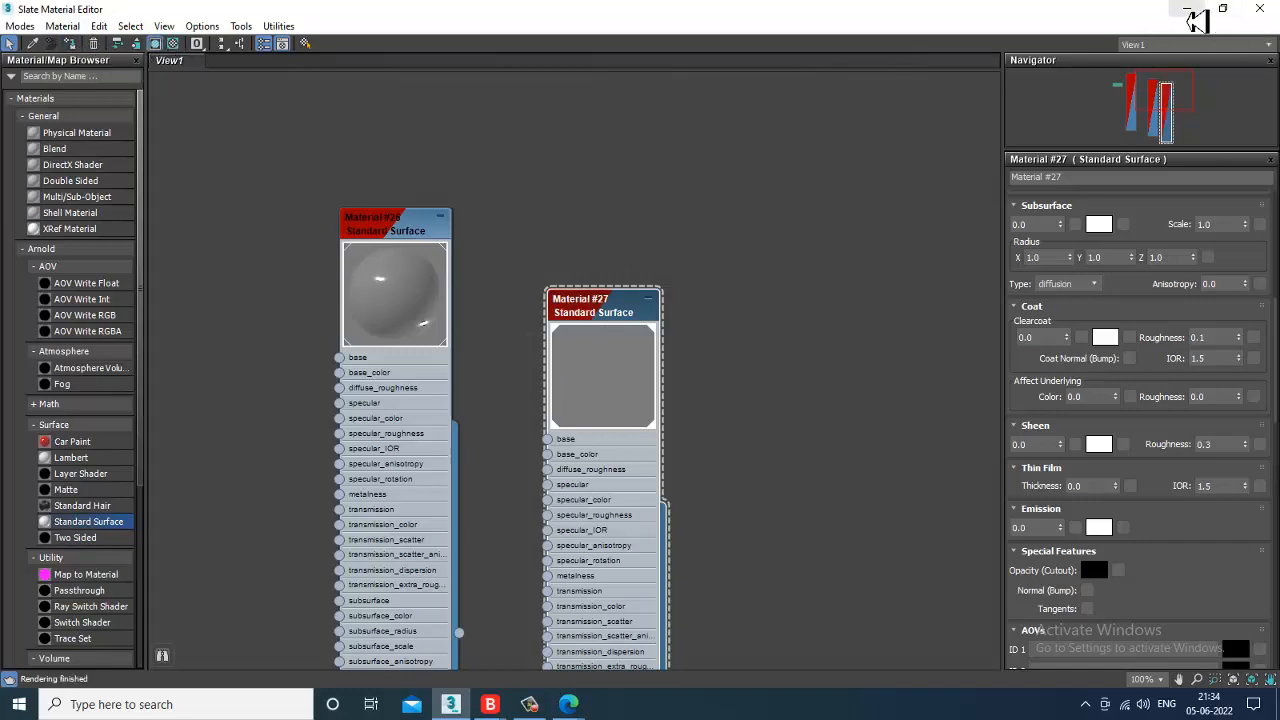
Step: Minimize the material editor, render the Perspective view to check the copied teapot's black cutout opacity, and close the render window
{"action": "left_click", "coordinate": [1187, 9]}
{"action": "left_click", "coordinate": [480, 27]}
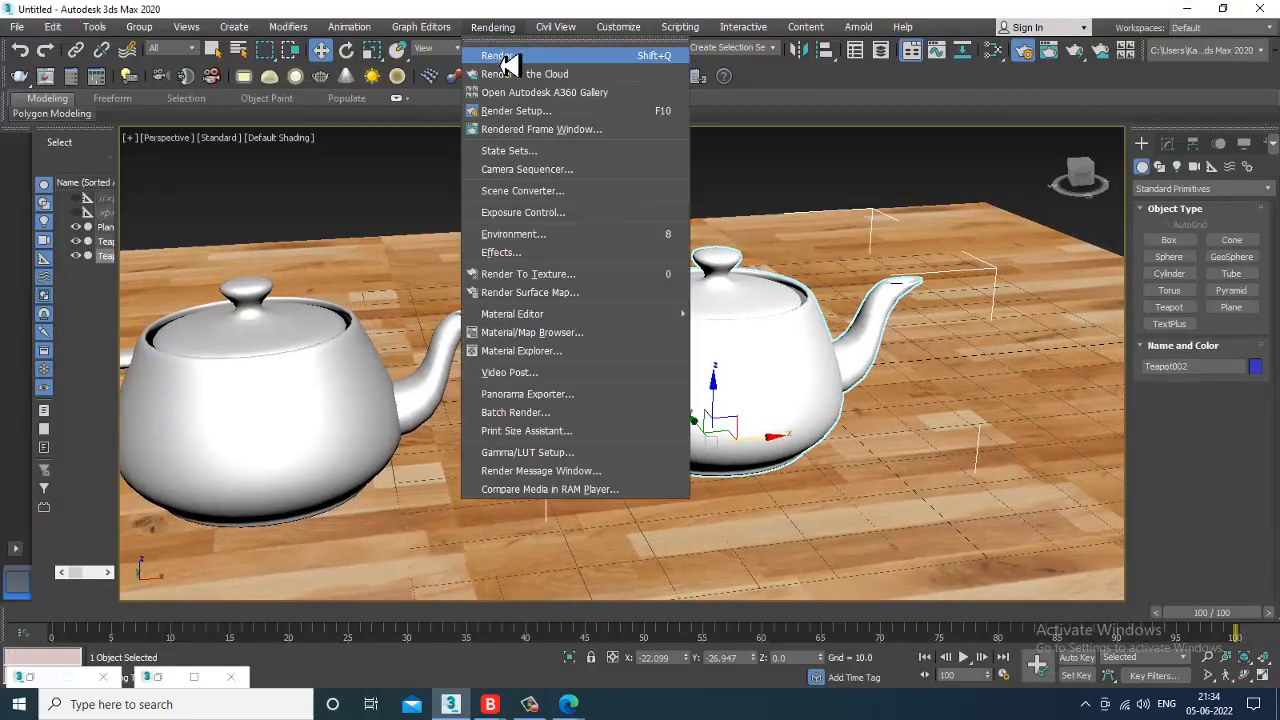
{"action": "left_click", "coordinate": [505, 52]}
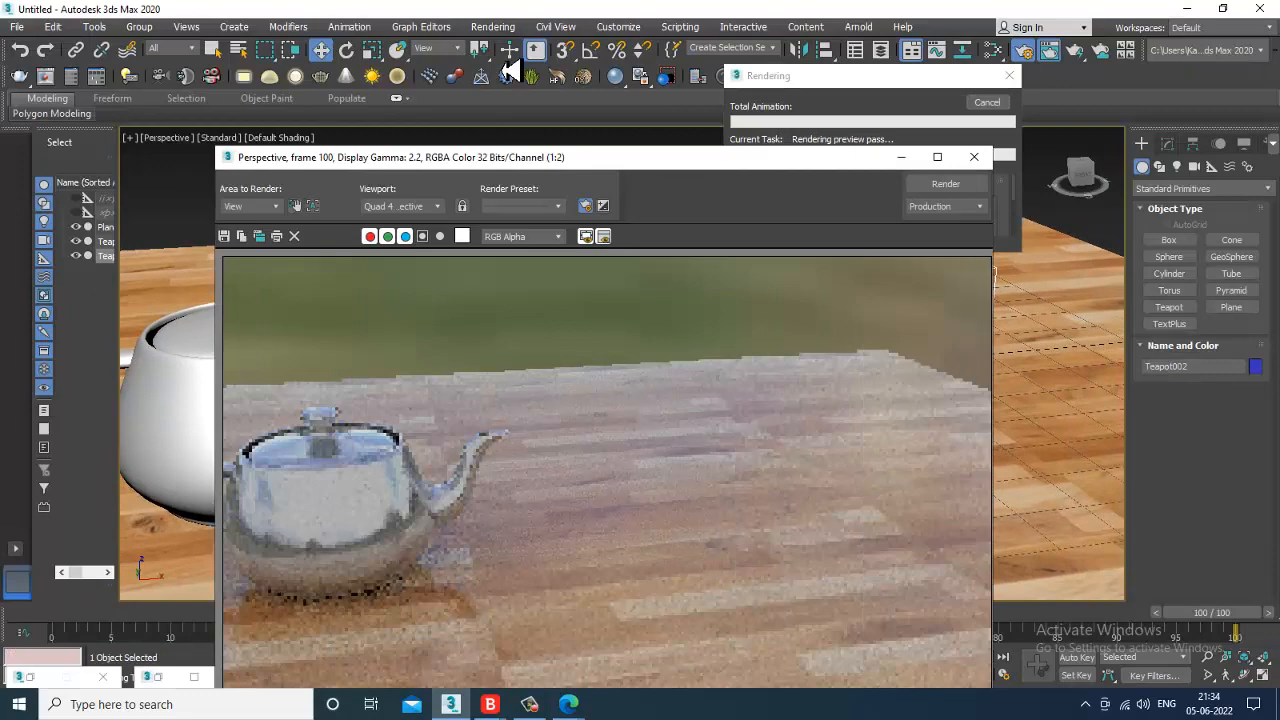
{"action": "left_click", "coordinate": [974, 157]}
Step: Restore the Opacity (Cutout) color of Material #27 to white with a value of 1.0
{"action": "key", "text": "m"}
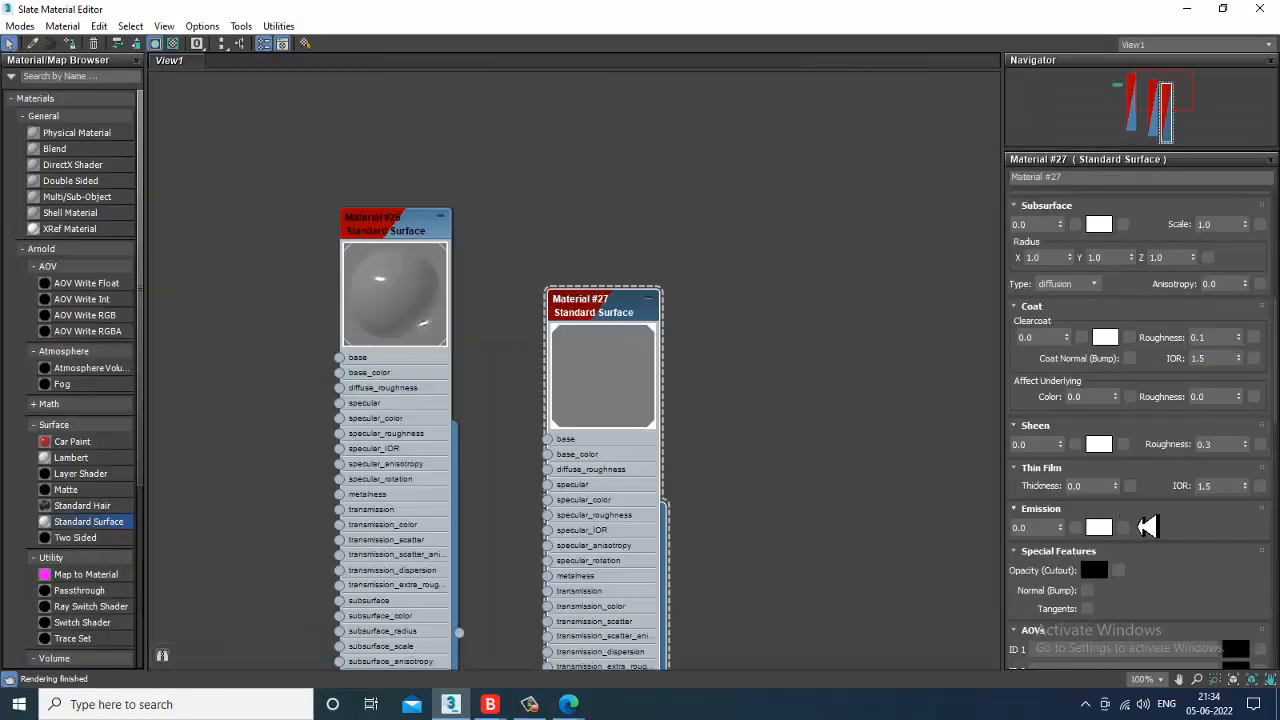
{"action": "left_click", "coordinate": [1090, 575]}
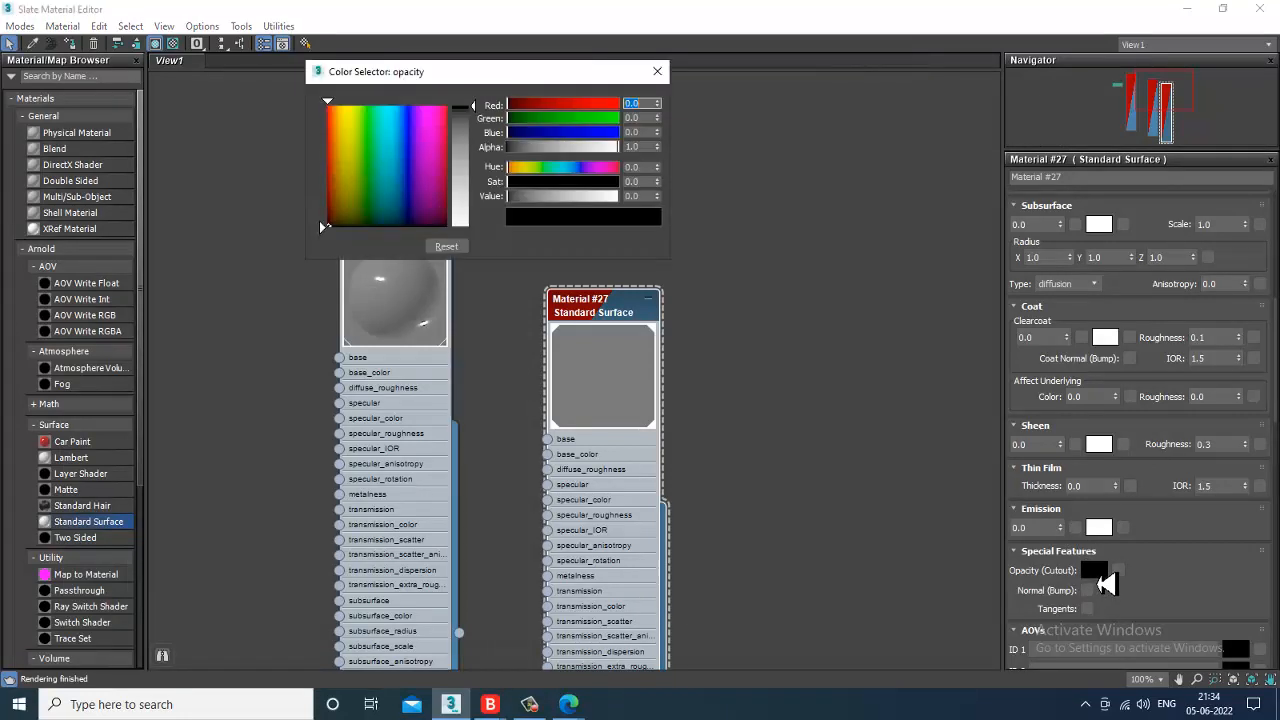
{"action": "left_click_drag", "start_coordinate": [463, 147], "coordinate": [494, 229]}
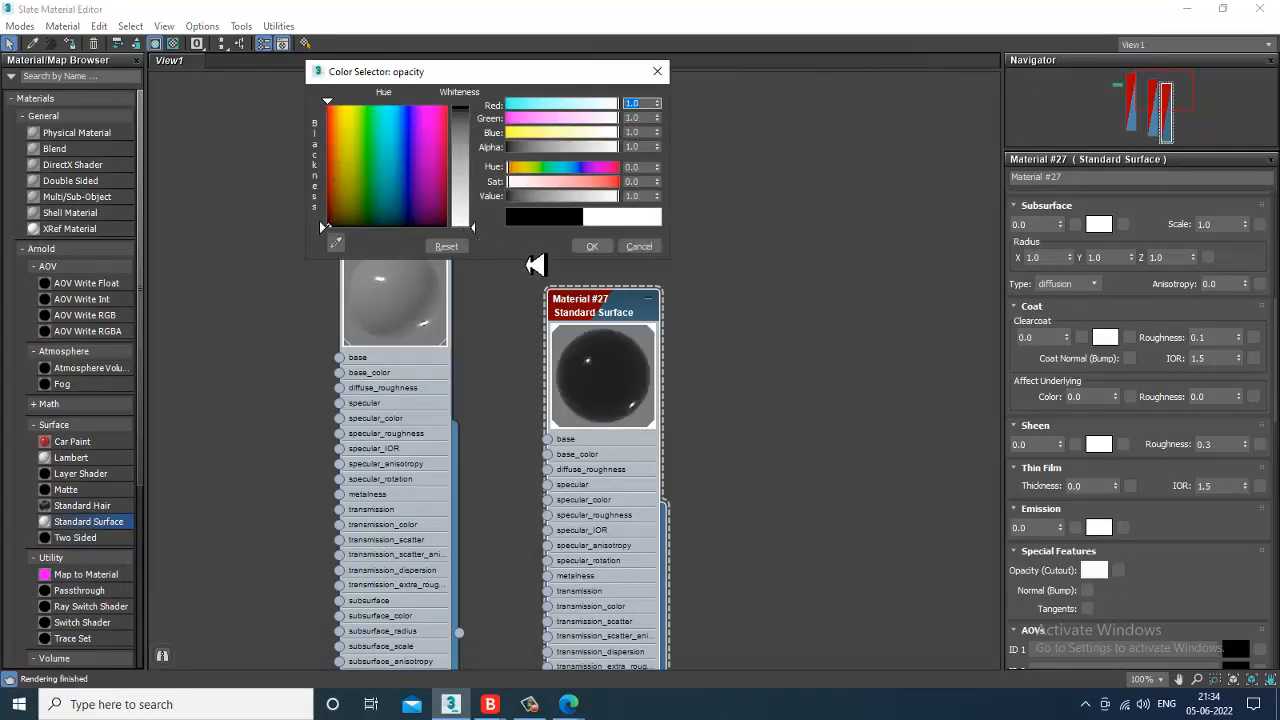
{"action": "left_click", "coordinate": [594, 248]}
{"action": "scroll", "coordinate": [1188, 563], "scroll_direction": "down", "scroll_amount": 2}
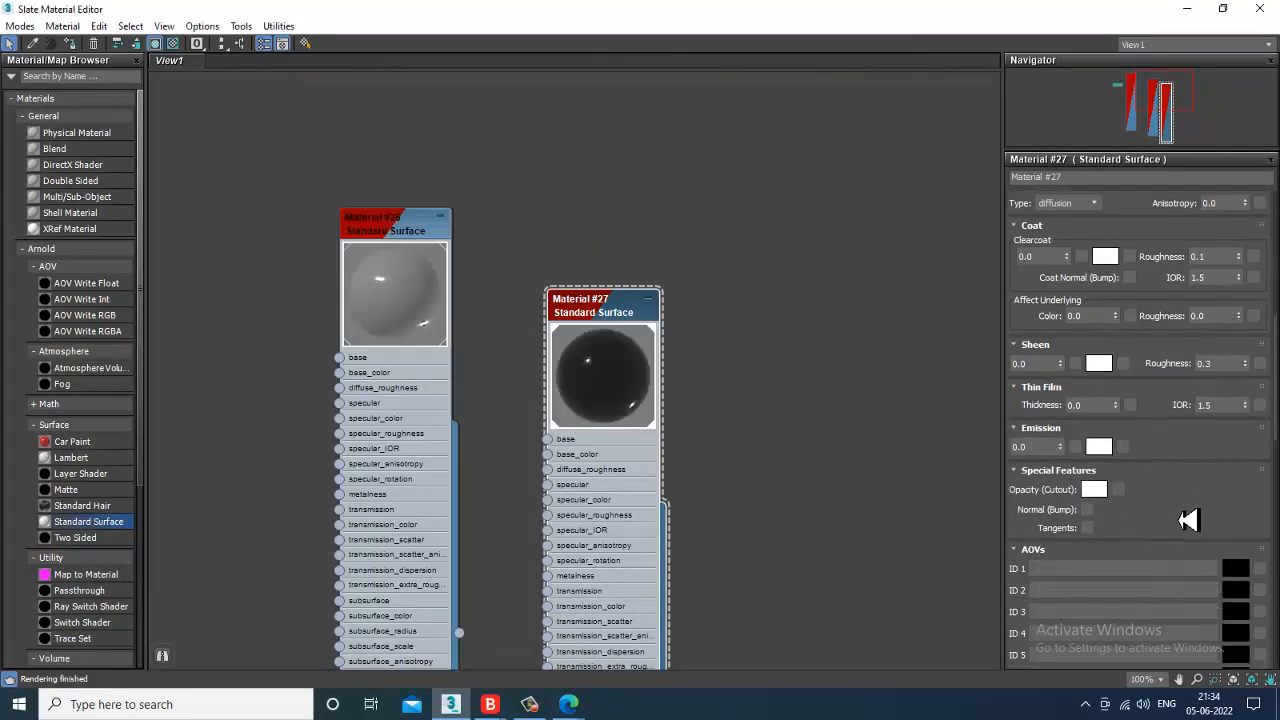
{"action": "scroll", "coordinate": [1189, 519], "scroll_direction": "up", "scroll_amount": 6}
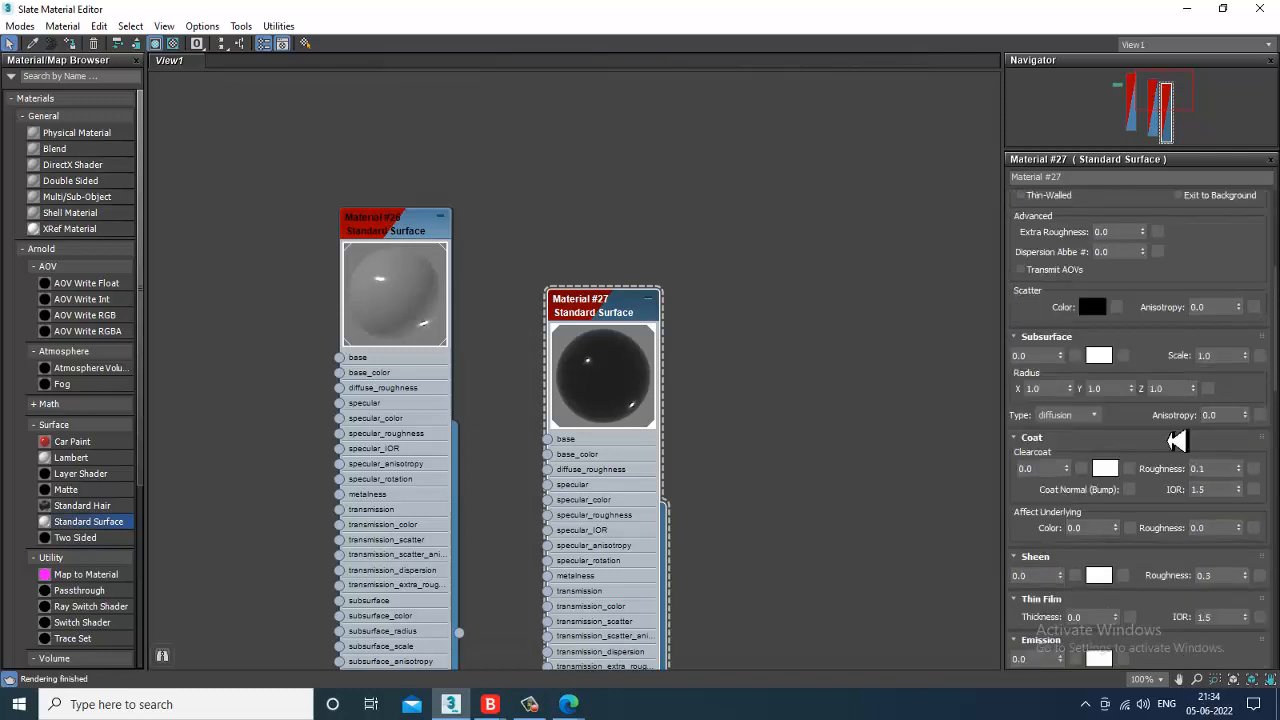
{"action": "scroll", "coordinate": [1208, 332], "scroll_direction": "up", "scroll_amount": 6}
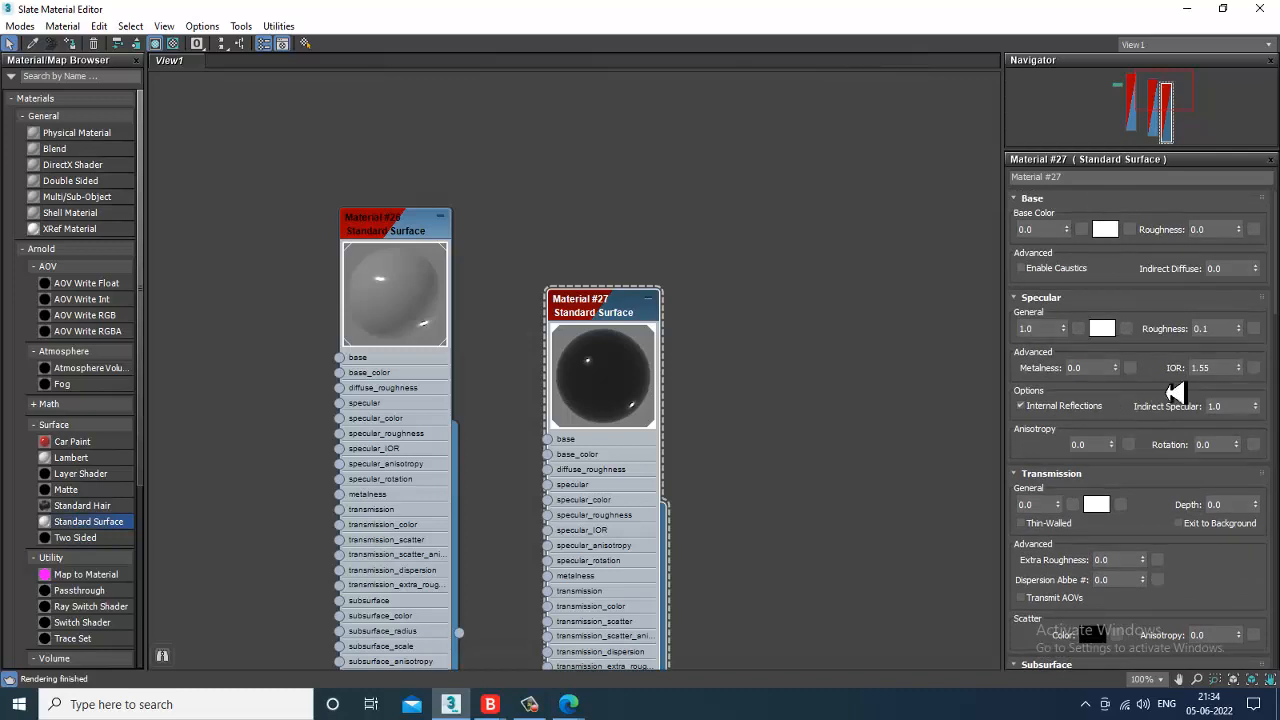
{"action": "left_click_drag", "start_coordinate": [1123, 306], "coordinate": [1123, 233]}
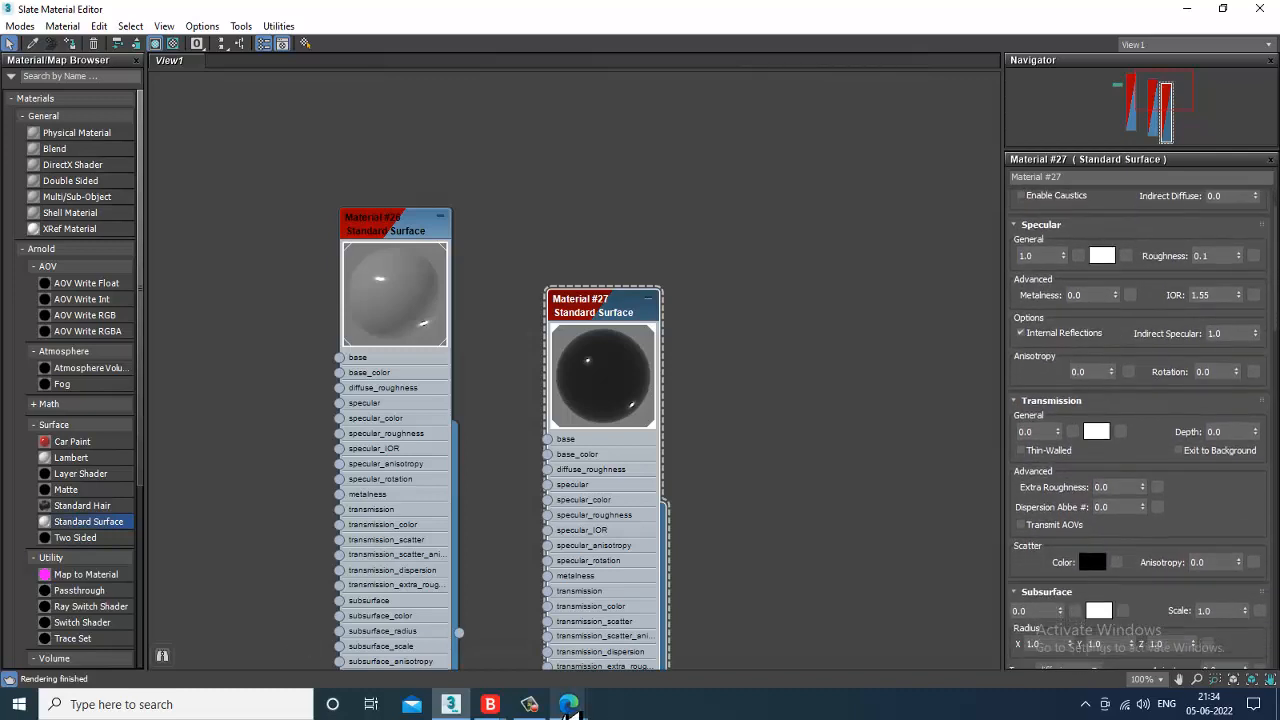
{"action": "left_click", "coordinate": [529, 704]}
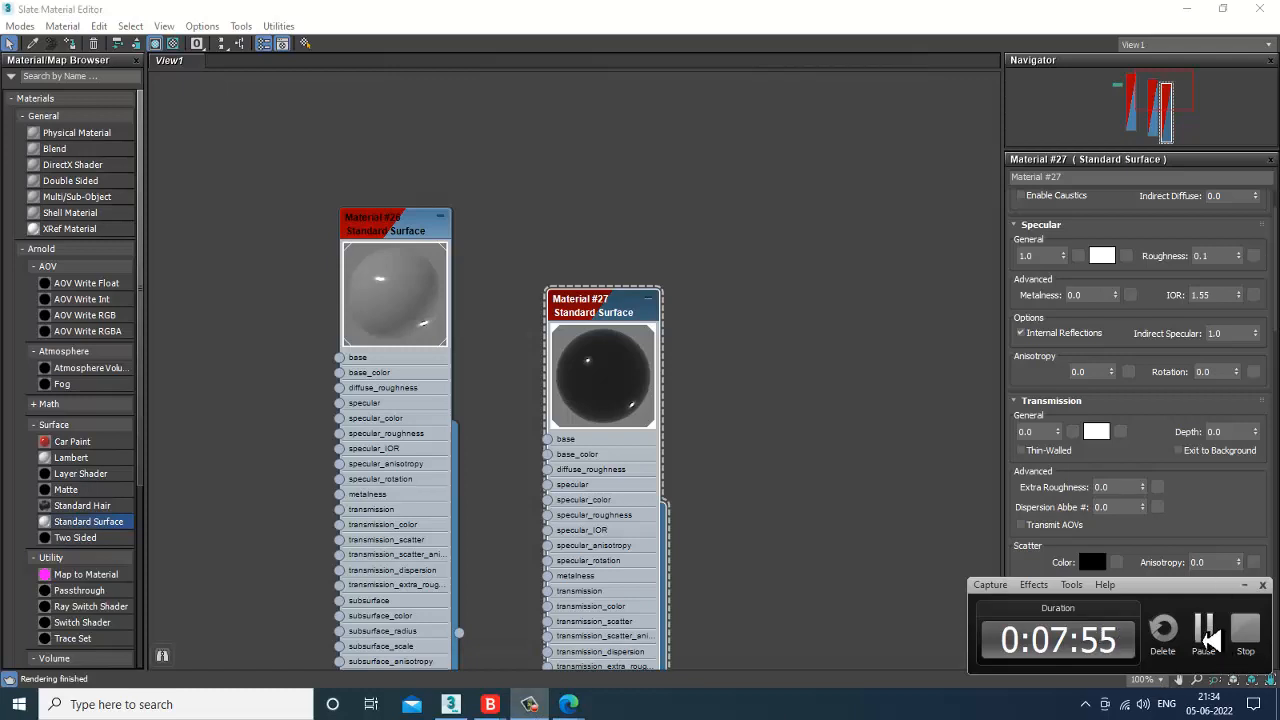
Step: Set the transmission weight of Material #27 to 1.0, test-render the Perspective view and close the render window
{"action": "left_click", "coordinate": [1205, 640]}
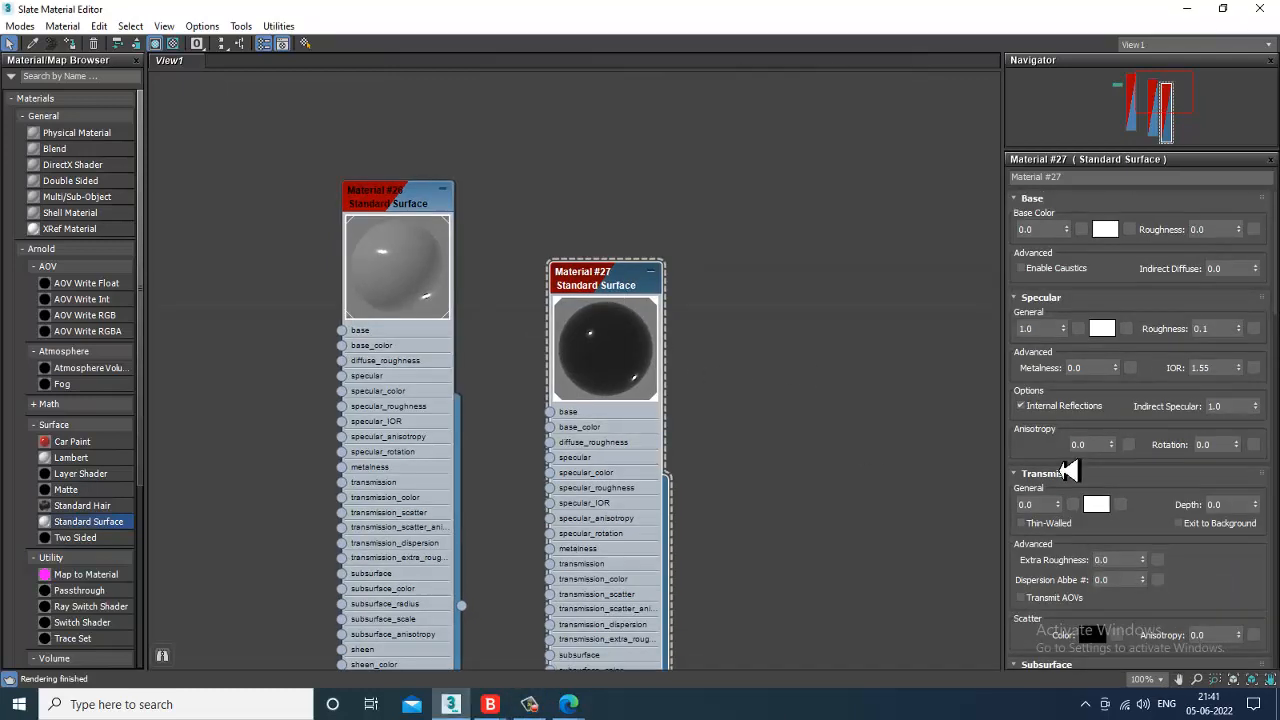
{"action": "left_click_drag", "start_coordinate": [1058, 508], "coordinate": [1058, 361]}
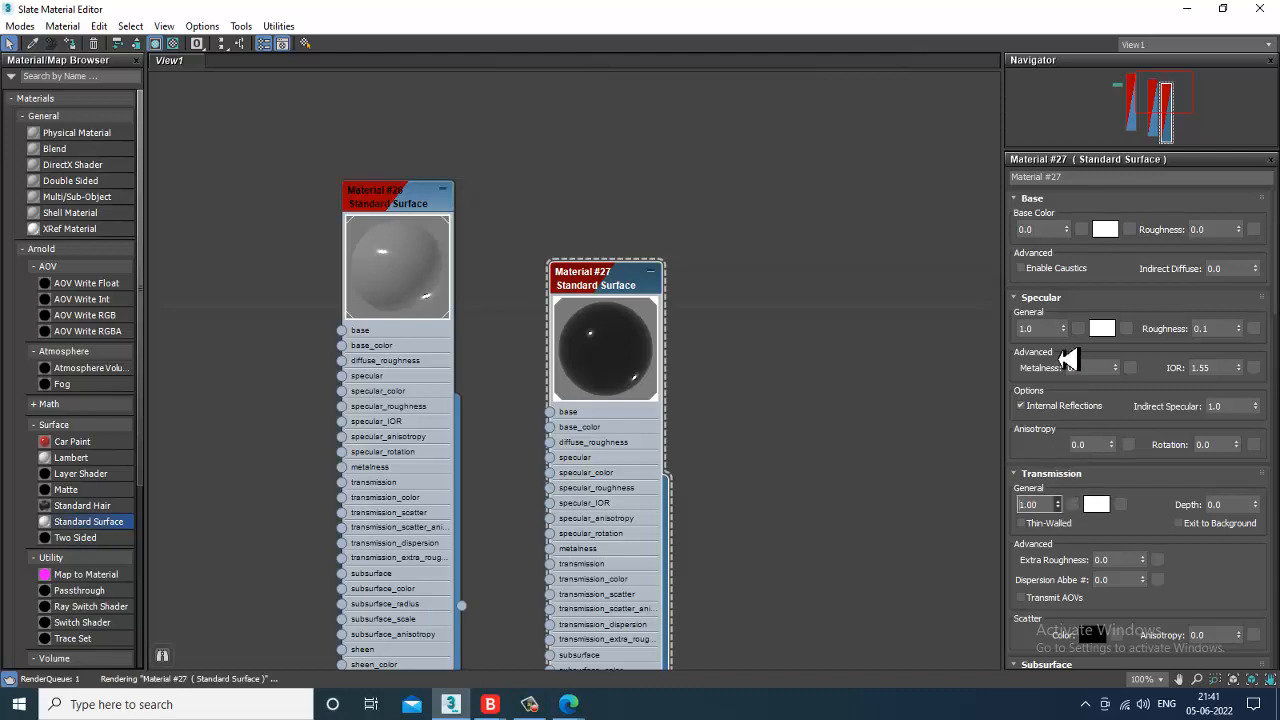
{"action": "left_click", "coordinate": [1187, 8]}
{"action": "scroll", "coordinate": [755, 317], "scroll_direction": "up", "scroll_amount": 2}
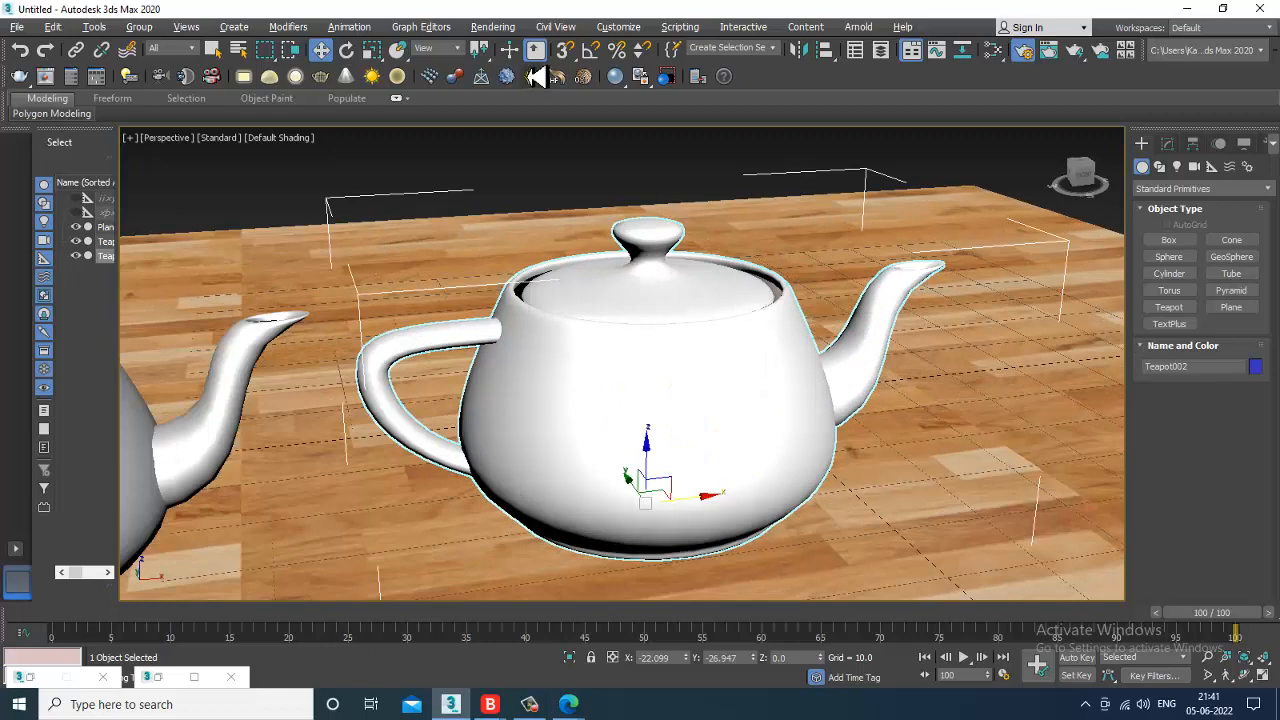
{"action": "left_click", "coordinate": [493, 27]}
{"action": "left_click", "coordinate": [537, 49]}
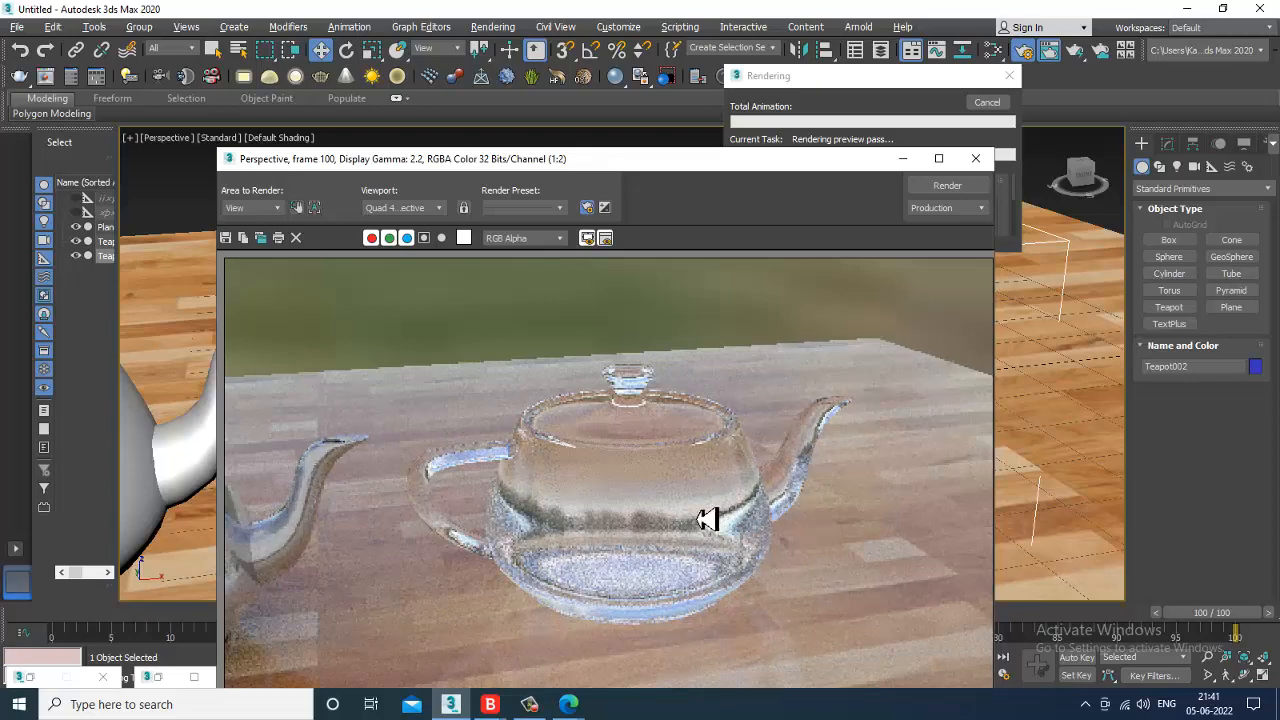
{"action": "left_click", "coordinate": [975, 158]}
Step: Set the specular IOR of Material #27 to 2.5 in the material editor
{"action": "scroll", "coordinate": [700, 430], "scroll_direction": "down", "scroll_amount": 5}
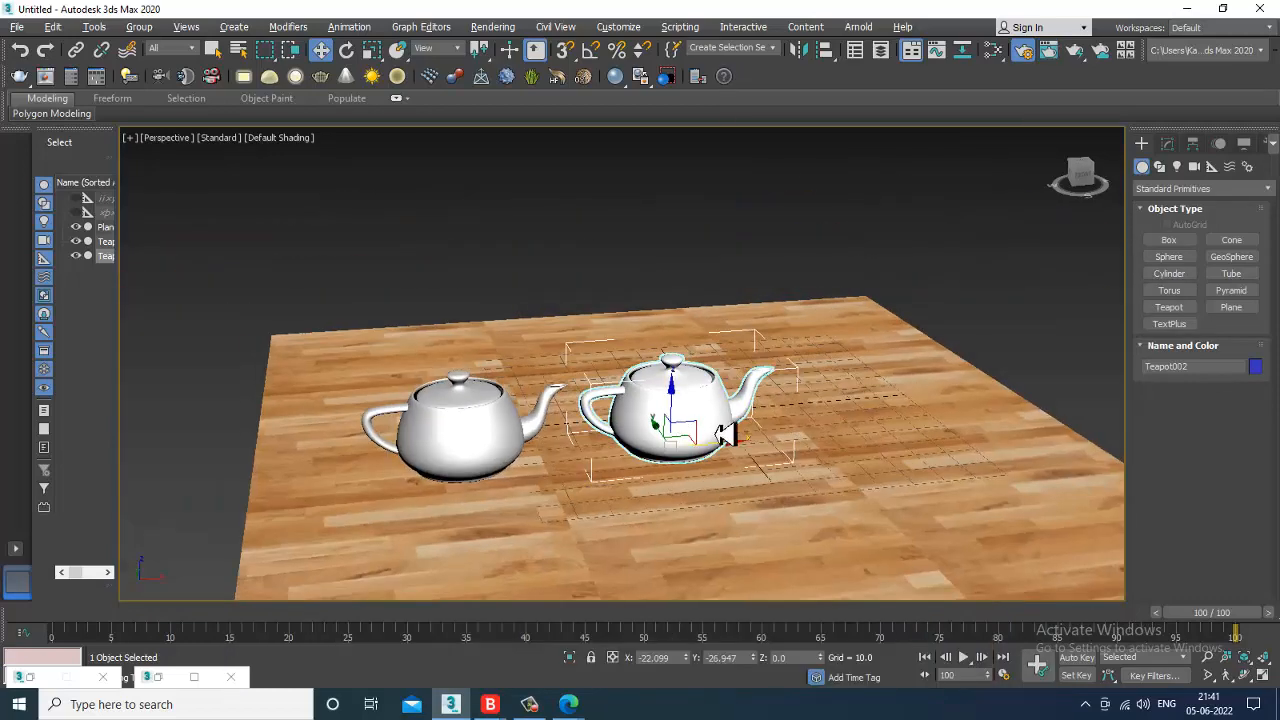
{"action": "scroll", "coordinate": [725, 432], "scroll_direction": "up", "scroll_amount": 5}
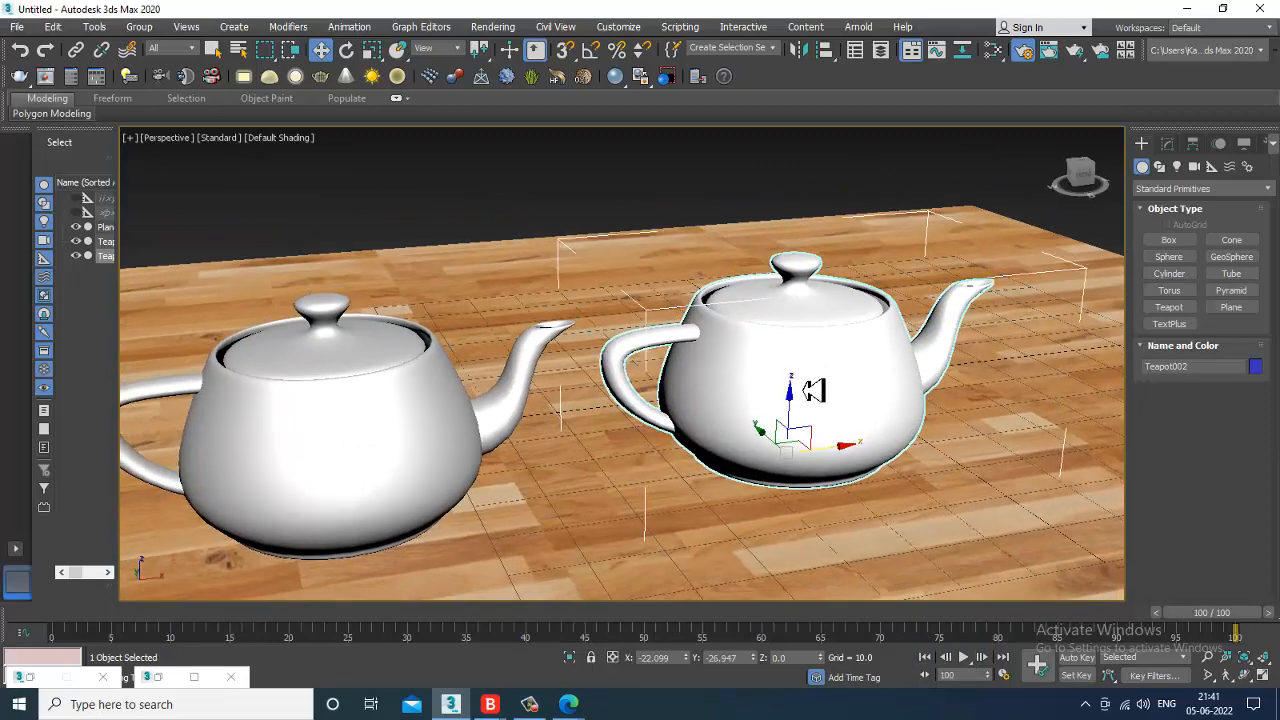
{"action": "left_click", "coordinate": [530, 704]}
{"action": "left_click_drag", "start_coordinate": [632, 369], "coordinate": [677, 351]}
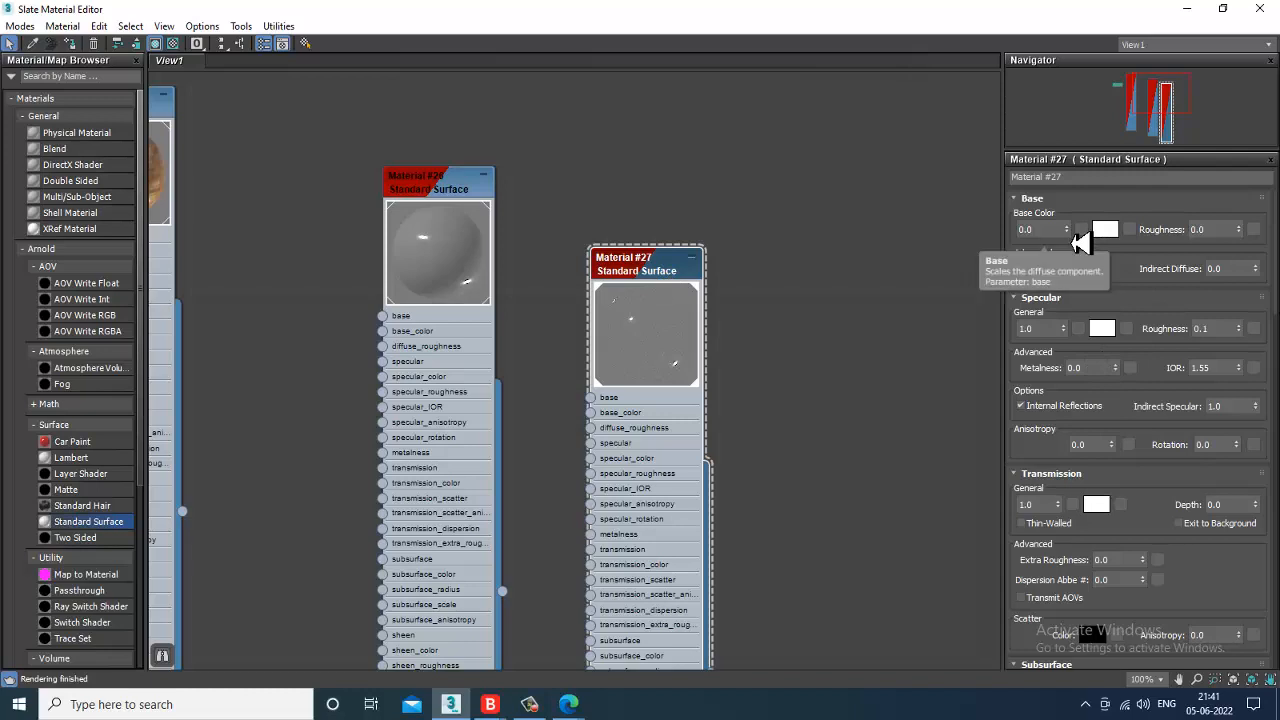
{"action": "left_click", "coordinate": [1200, 368]}
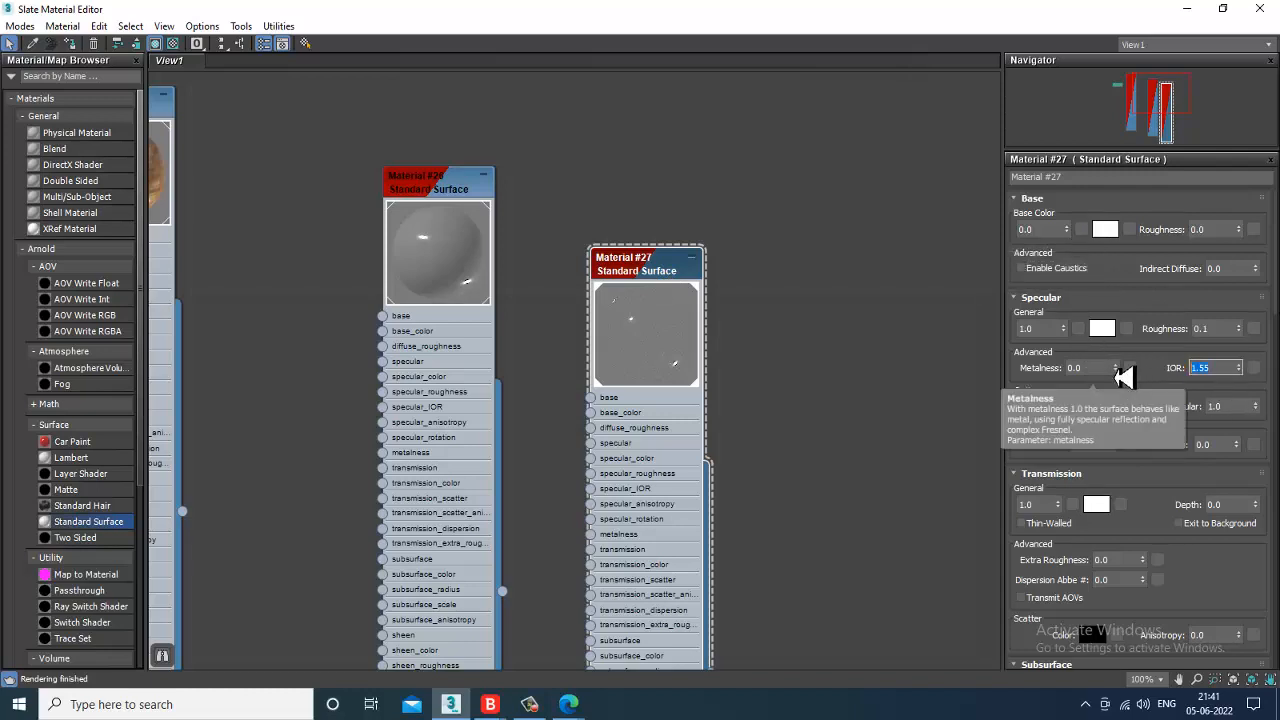
{"action": "key", "text": "Return"}
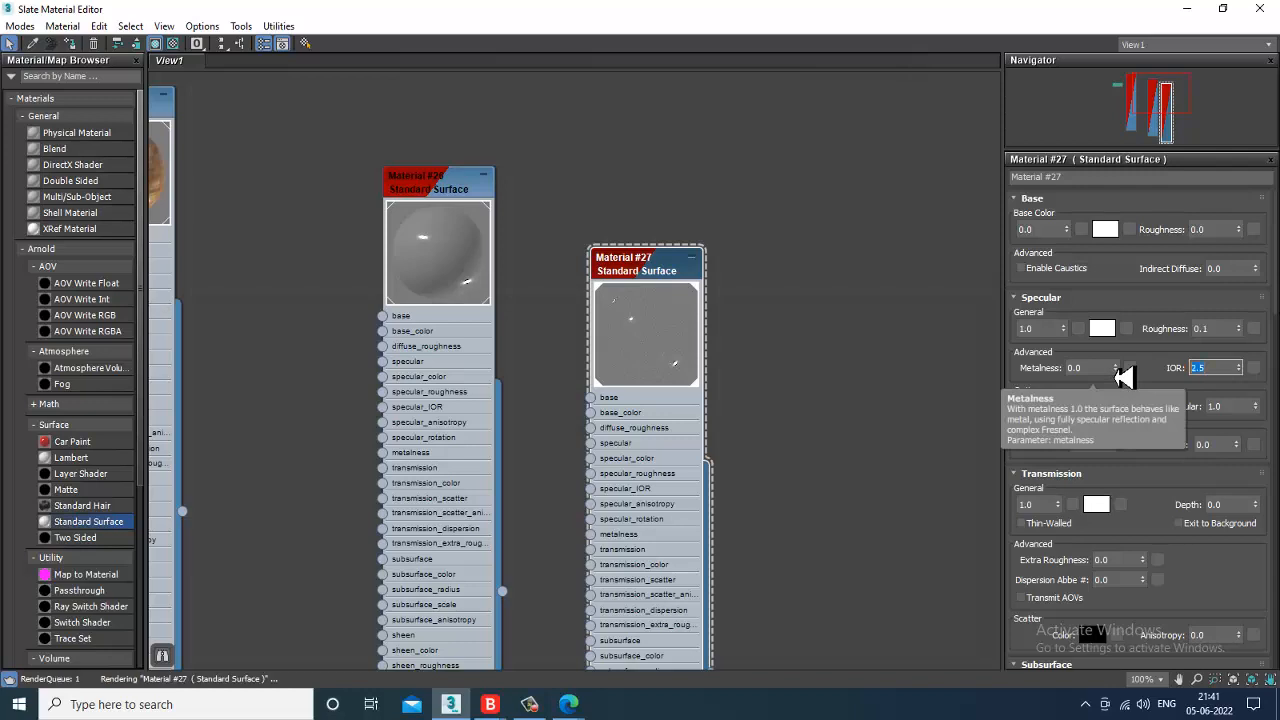
Step: Minimize the material editor, render the Perspective view to check the glass teapot's refraction, and close the render window
{"action": "left_click", "coordinate": [1187, 8]}
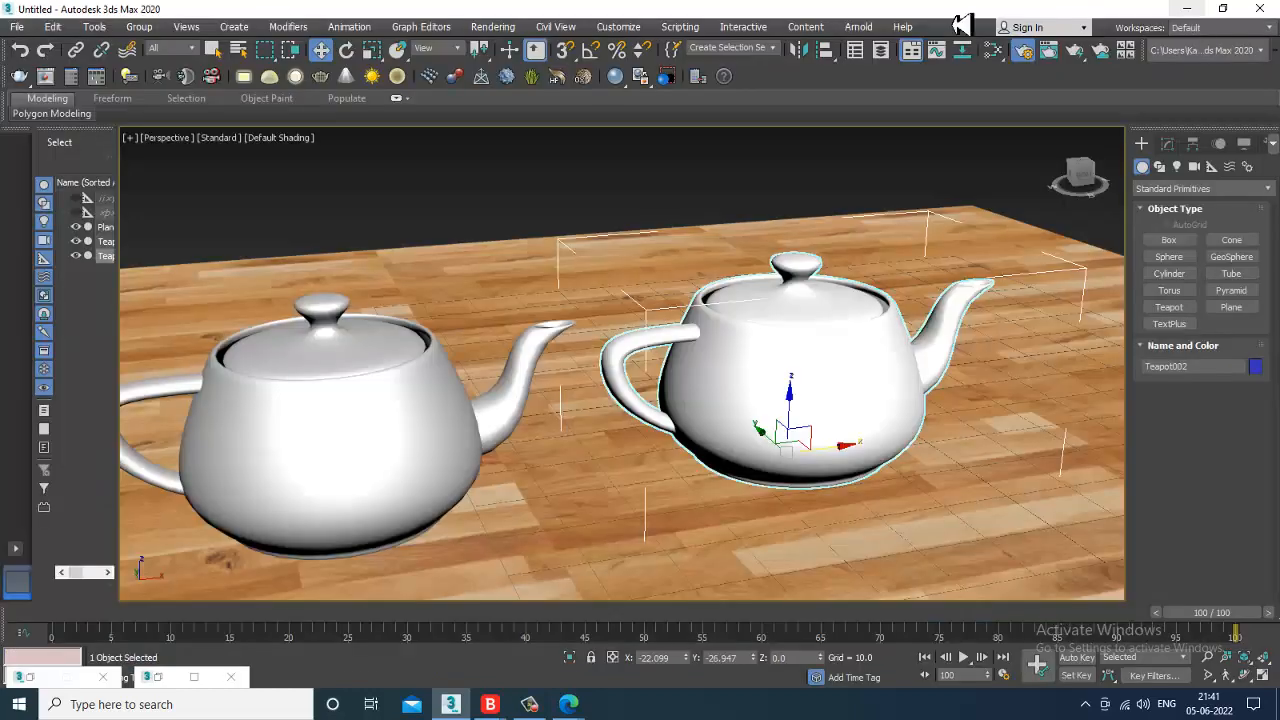
{"action": "left_click", "coordinate": [493, 26]}
{"action": "left_click", "coordinate": [518, 66]}
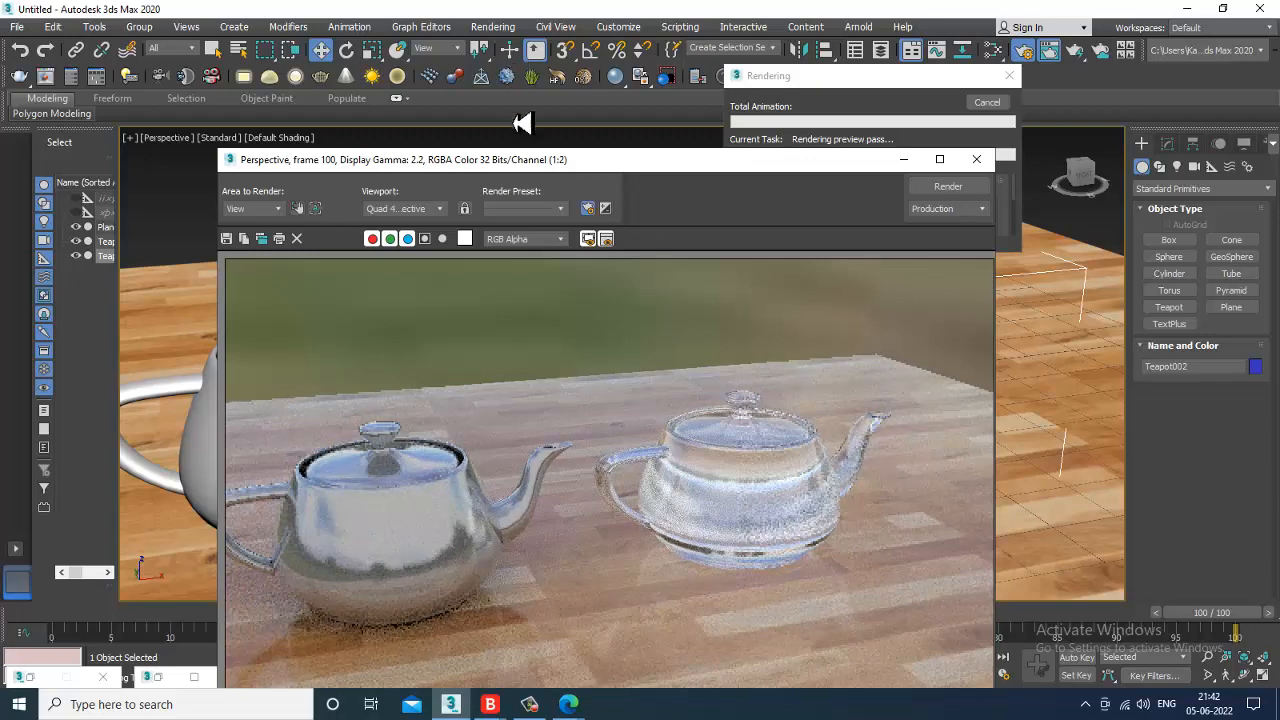
{"action": "left_click", "coordinate": [977, 160]}
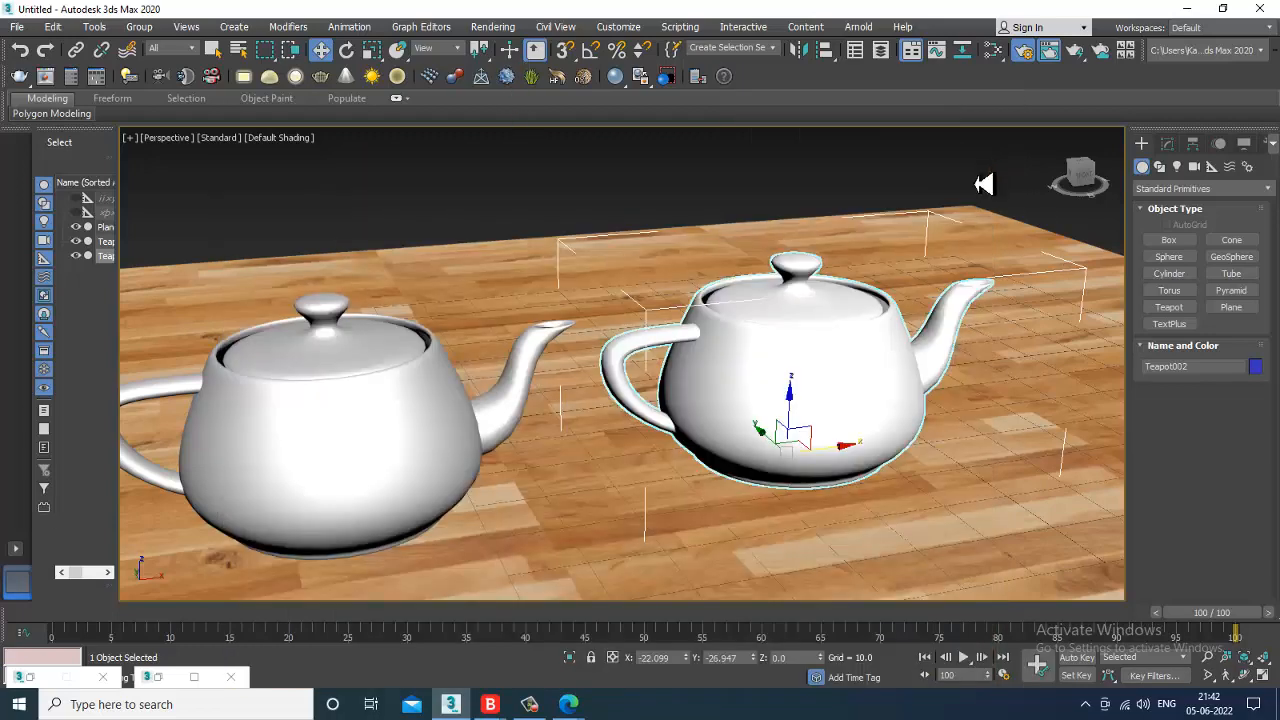
Step: Copy the metallic teapot and place the copy behind the two existing teapots on the wood floor
{"action": "left_click", "coordinate": [380, 414]}
{"action": "scroll", "coordinate": [385, 412], "scroll_direction": "down", "scroll_amount": 4}
{"action": "mouse_move", "coordinate": [488, 451]}
{"action": "left_mouse_down", "text": "shift"}
{"action": "mouse_move", "coordinate": [515, 468]}
{"action": "mouse_move", "coordinate": [643, 437]}
{"action": "left_mouse_up", "text": "shift"}
{"action": "left_click", "coordinate": [645, 420]}
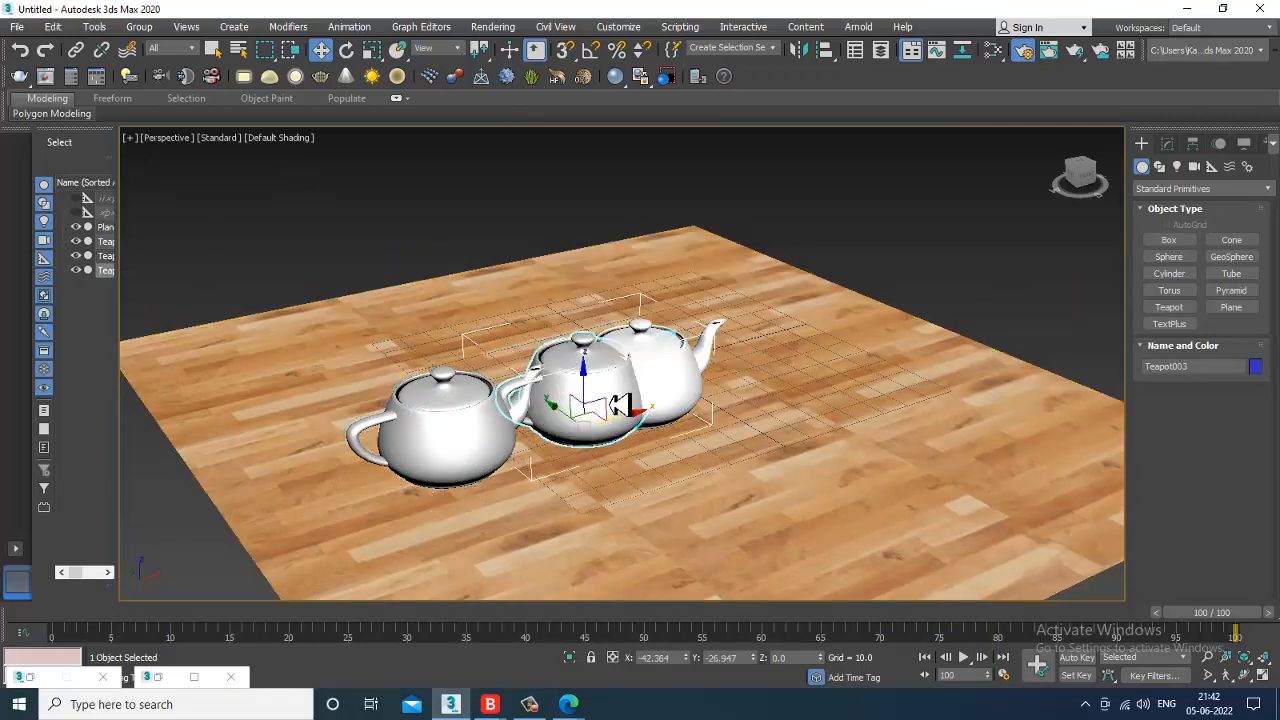
{"action": "left_click_drag", "start_coordinate": [572, 420], "coordinate": [472, 312]}
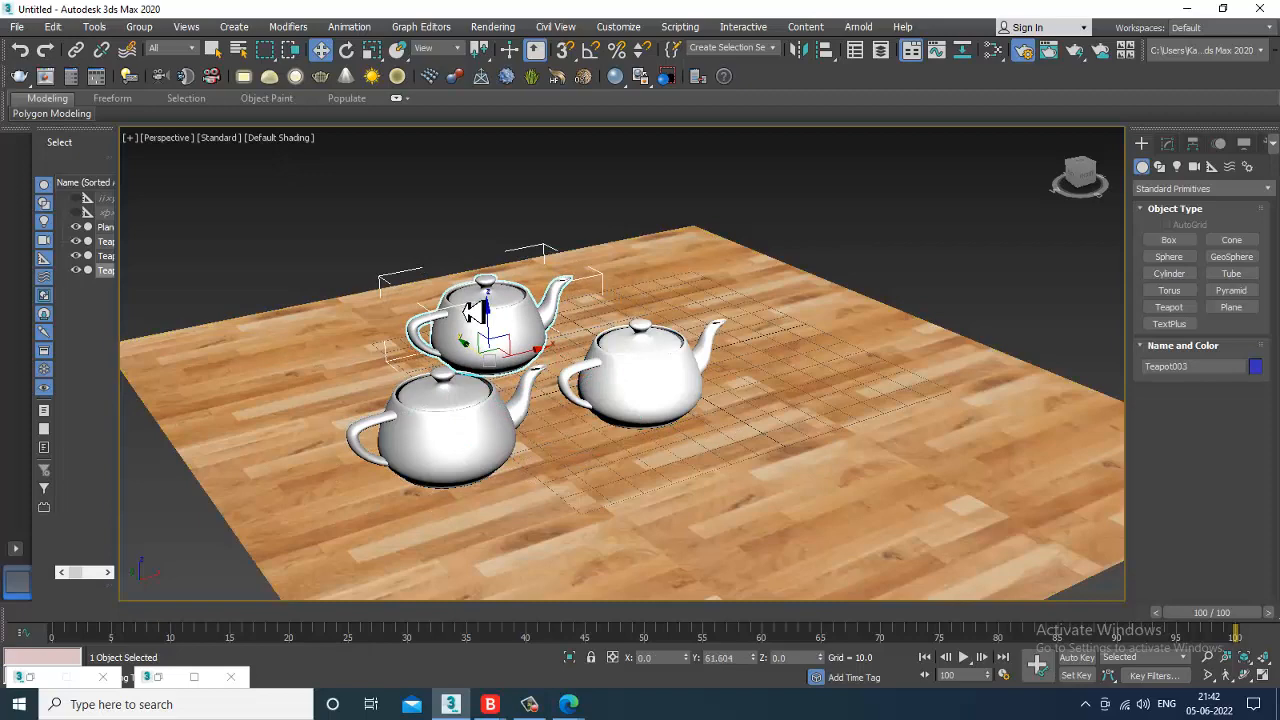
{"action": "middle_click_drag", "start_coordinate": [740, 347], "coordinate": [712, 343], "text": "alt"}
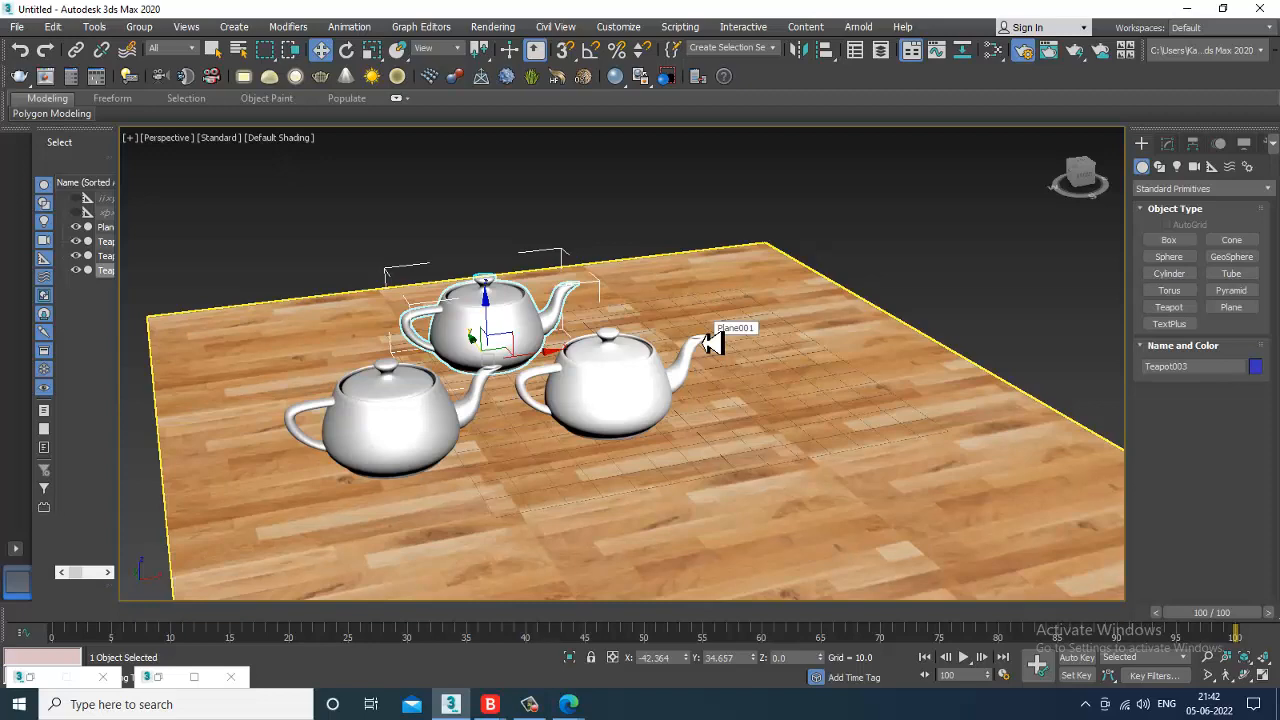
Step: Add a new Arnold Standard Surface material beside Material #27 in the material editor and enlarge its preview
{"action": "key", "text": "m"}
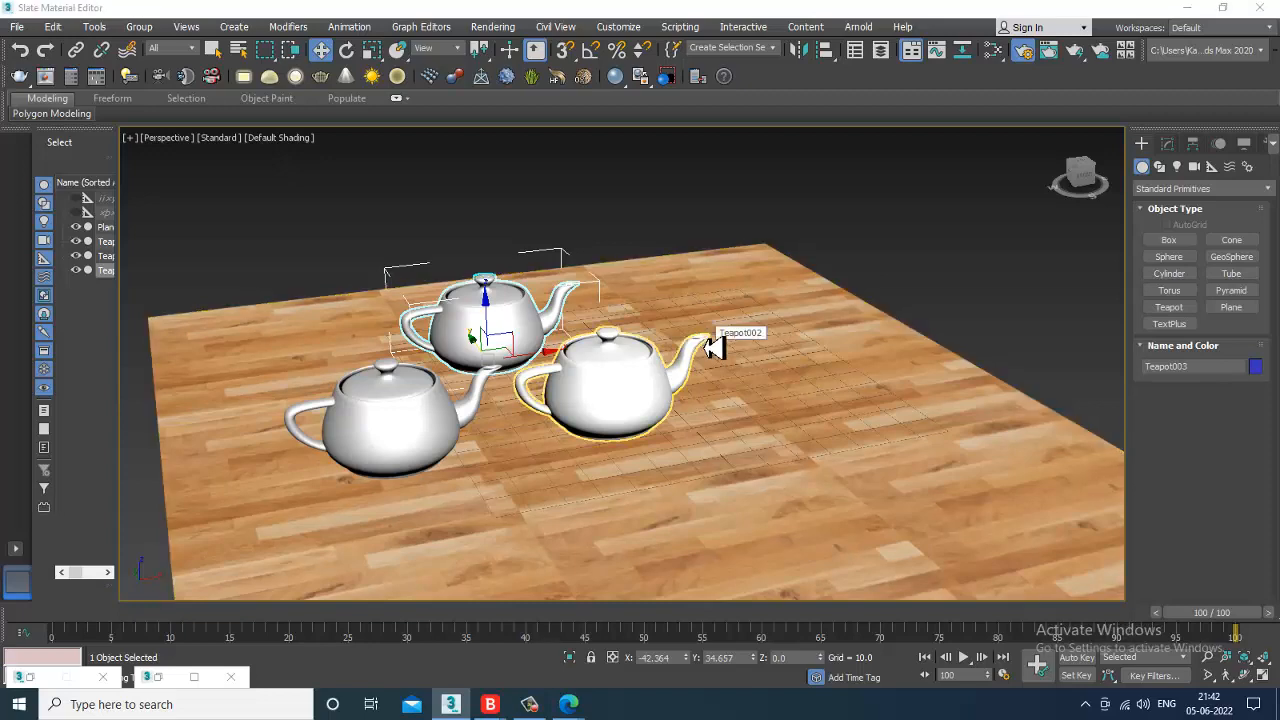
{"action": "middle_click_drag", "start_coordinate": [619, 317], "coordinate": [521, 254]}
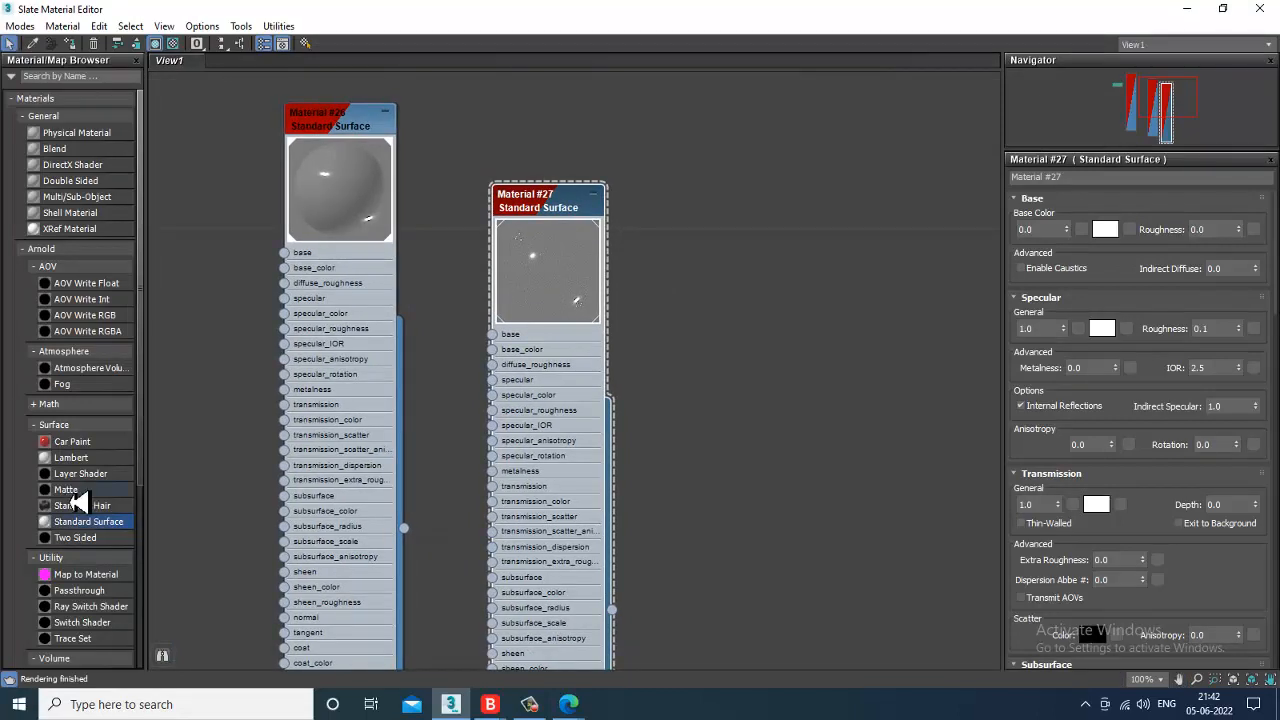
{"action": "left_click_drag", "start_coordinate": [773, 228], "coordinate": [770, 228]}
{"action": "double_click", "coordinate": [769, 228]}
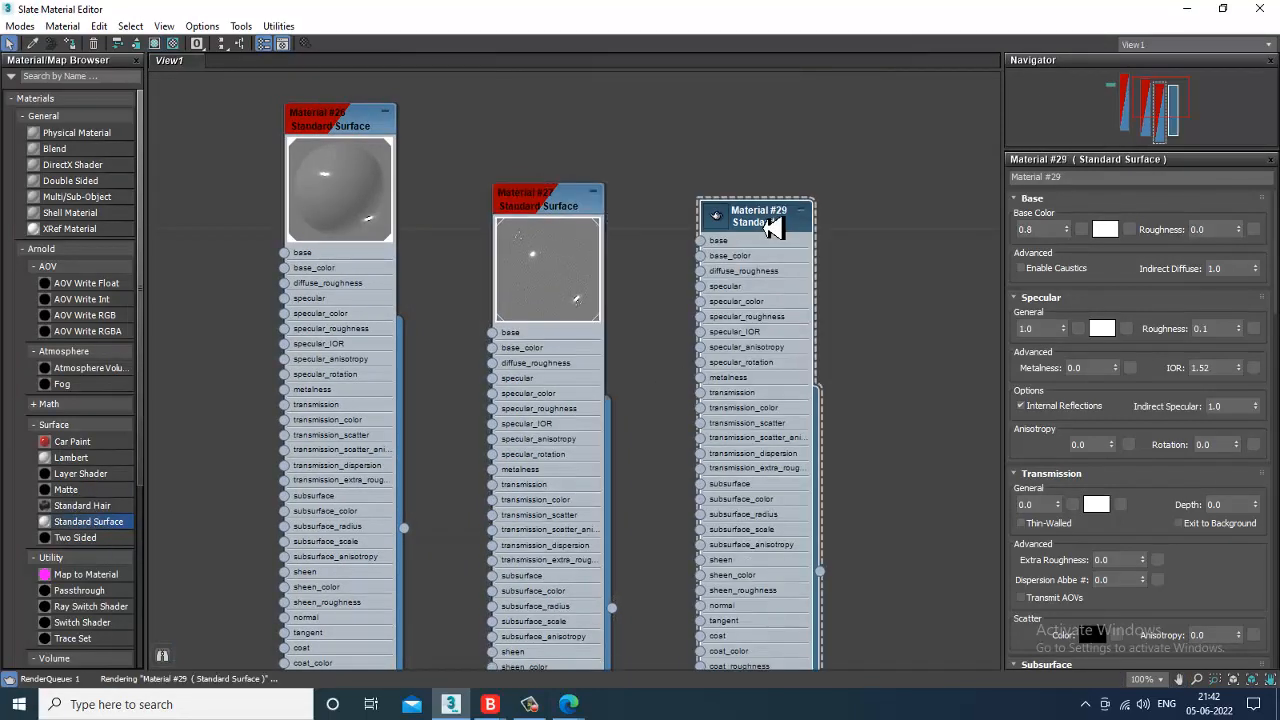
{"action": "double_click", "coordinate": [717, 226]}
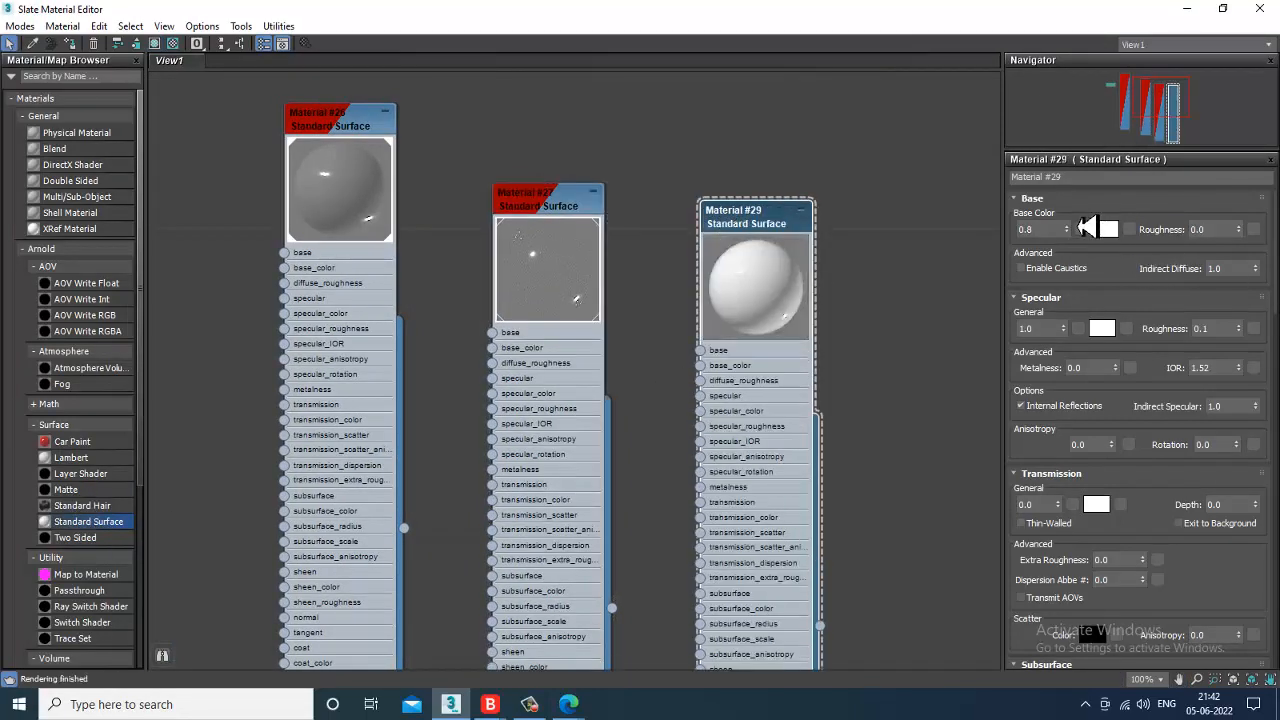
Step: Rename Material #27 to glass
{"action": "left_click", "coordinate": [563, 212]}
{"action": "double_click", "coordinate": [563, 212]}
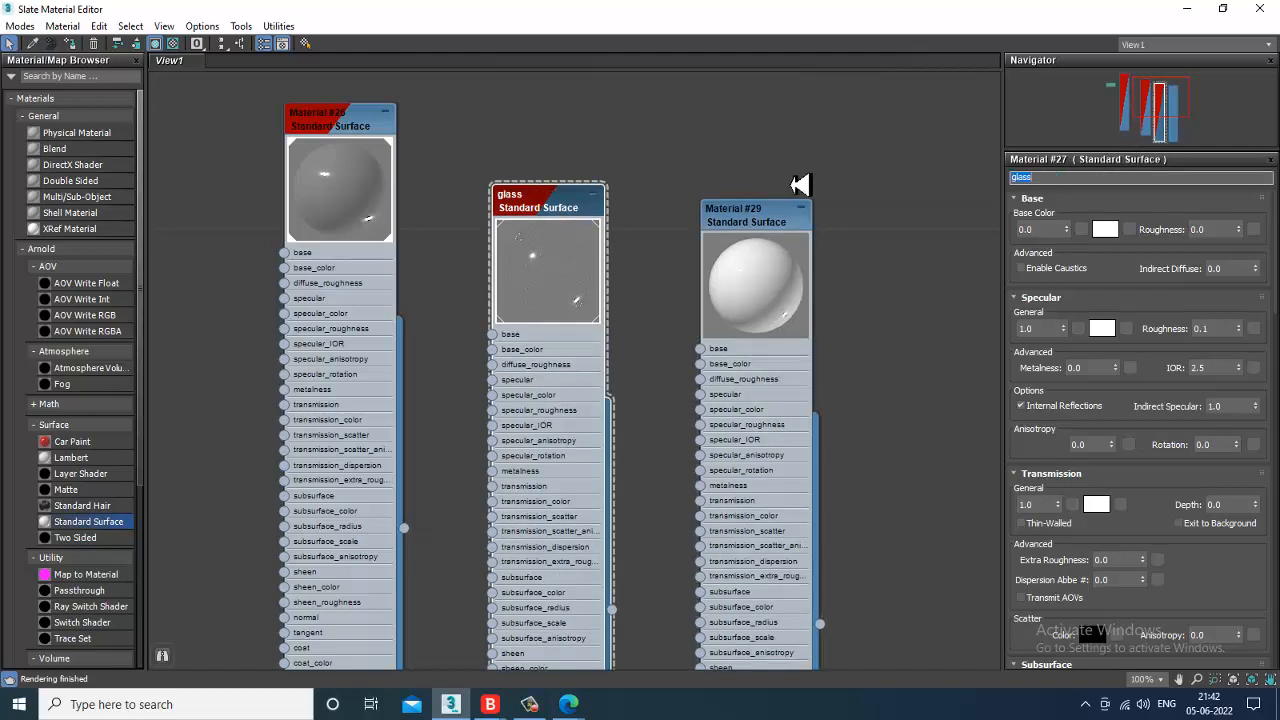
Step: Try a base color of red 28, green 12 and blue 5 on Material #29
{"action": "double_click", "coordinate": [764, 222]}
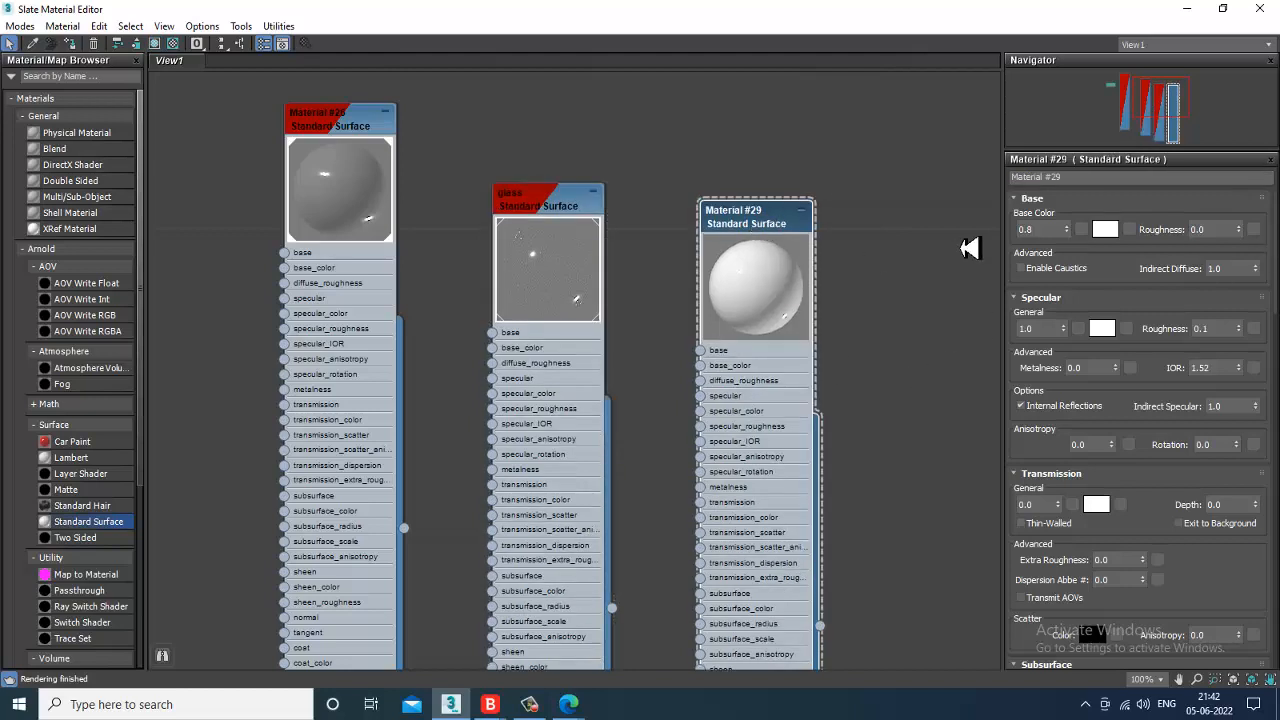
{"action": "left_click", "coordinate": [1108, 232]}
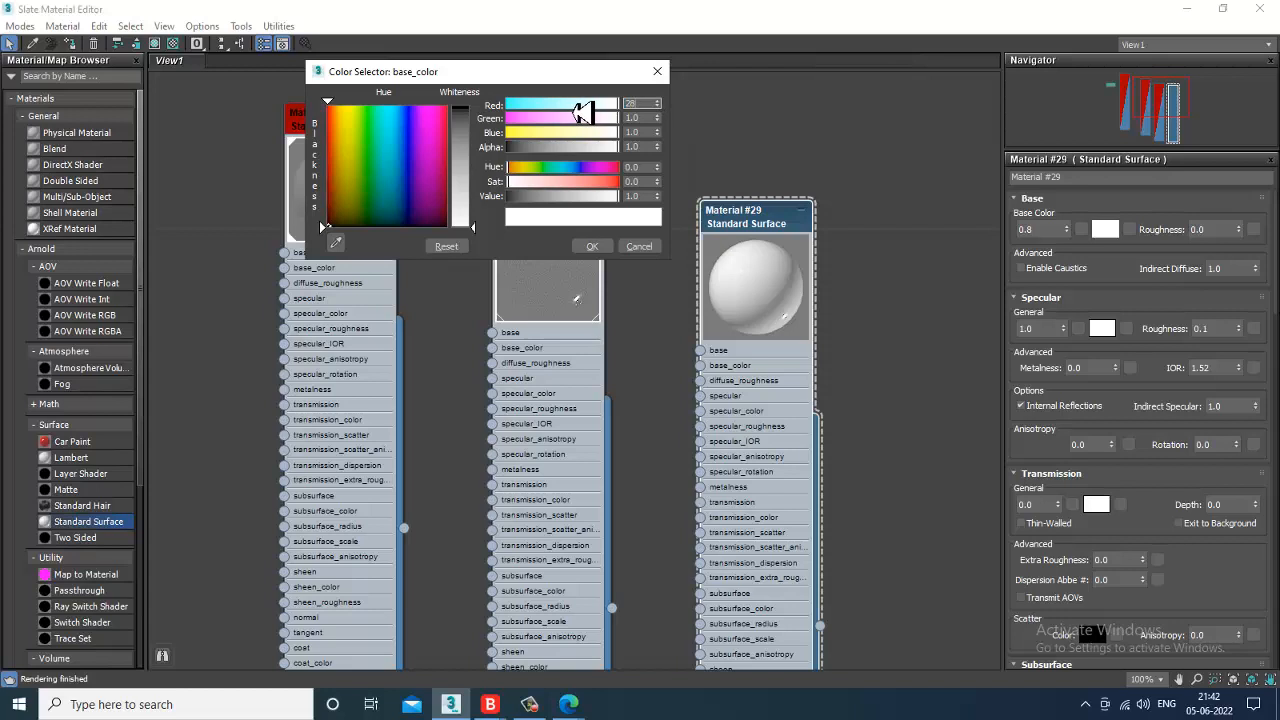
{"action": "key", "text": "Tab"}
{"action": "type", "text": "12"}
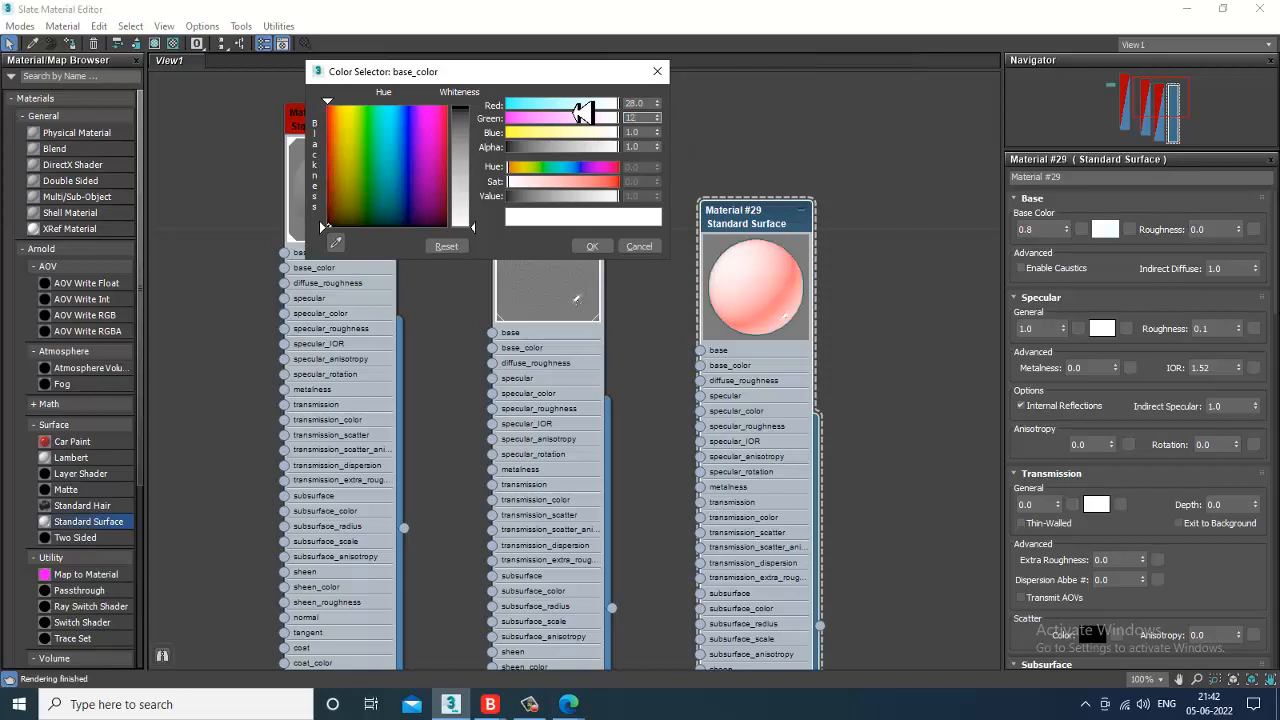
{"action": "key", "text": "Tab"}
{"action": "type", "text": "5"}
{"action": "key", "text": "Return"}
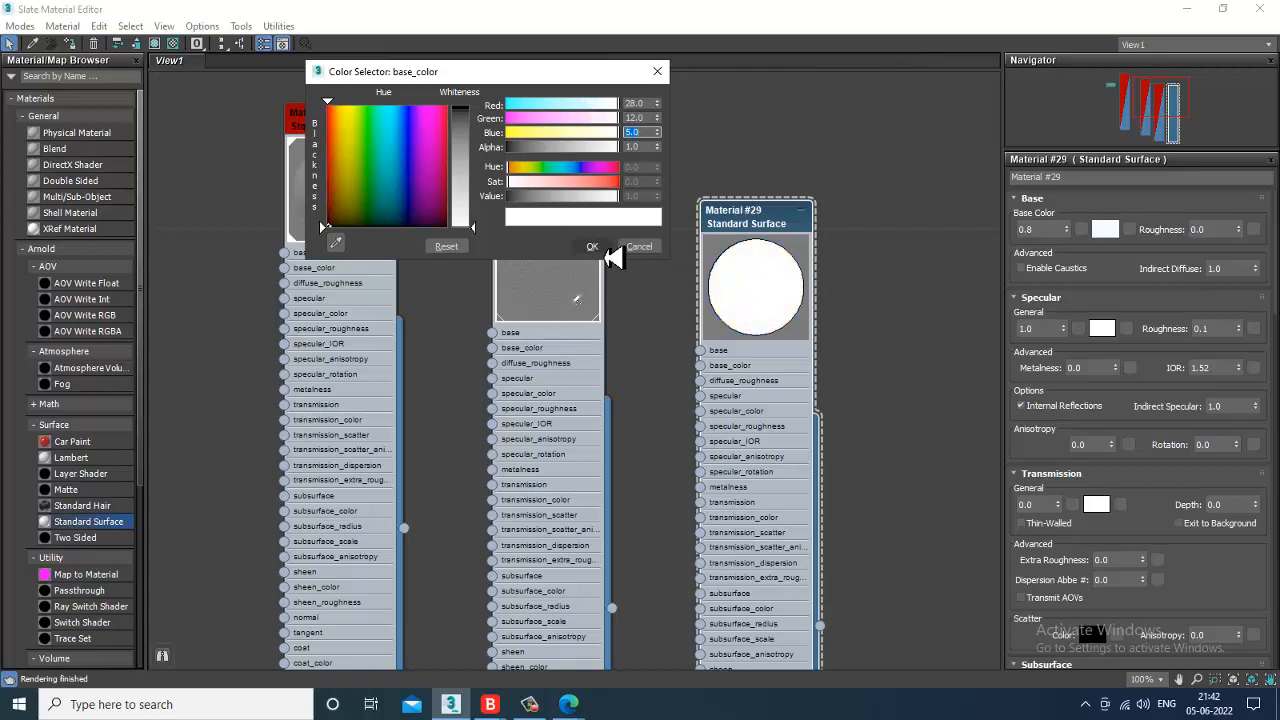
{"action": "left_click", "coordinate": [604, 252]}
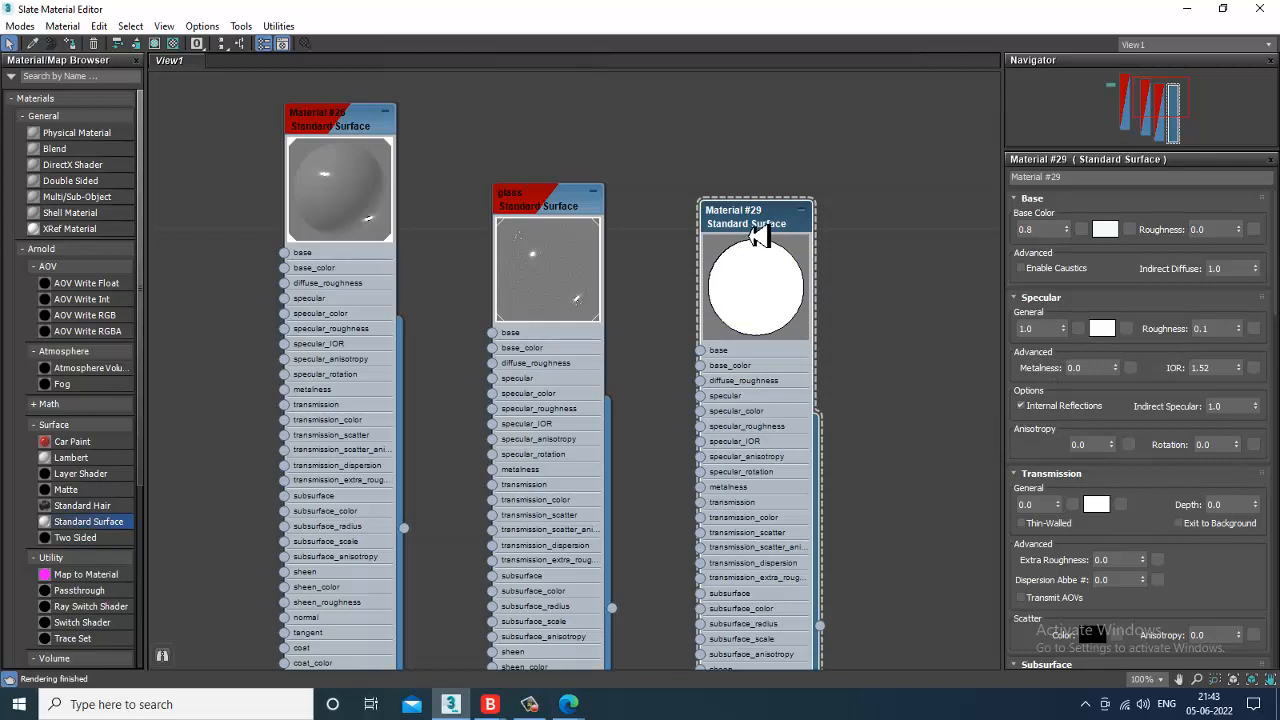
Step: Set Material #29's base weight to 1.0 and its base color to a dark reddish brown of red 0.11, green 0.004, blue 0.0
{"action": "left_click_drag", "start_coordinate": [1066, 234], "coordinate": [1067, 176]}
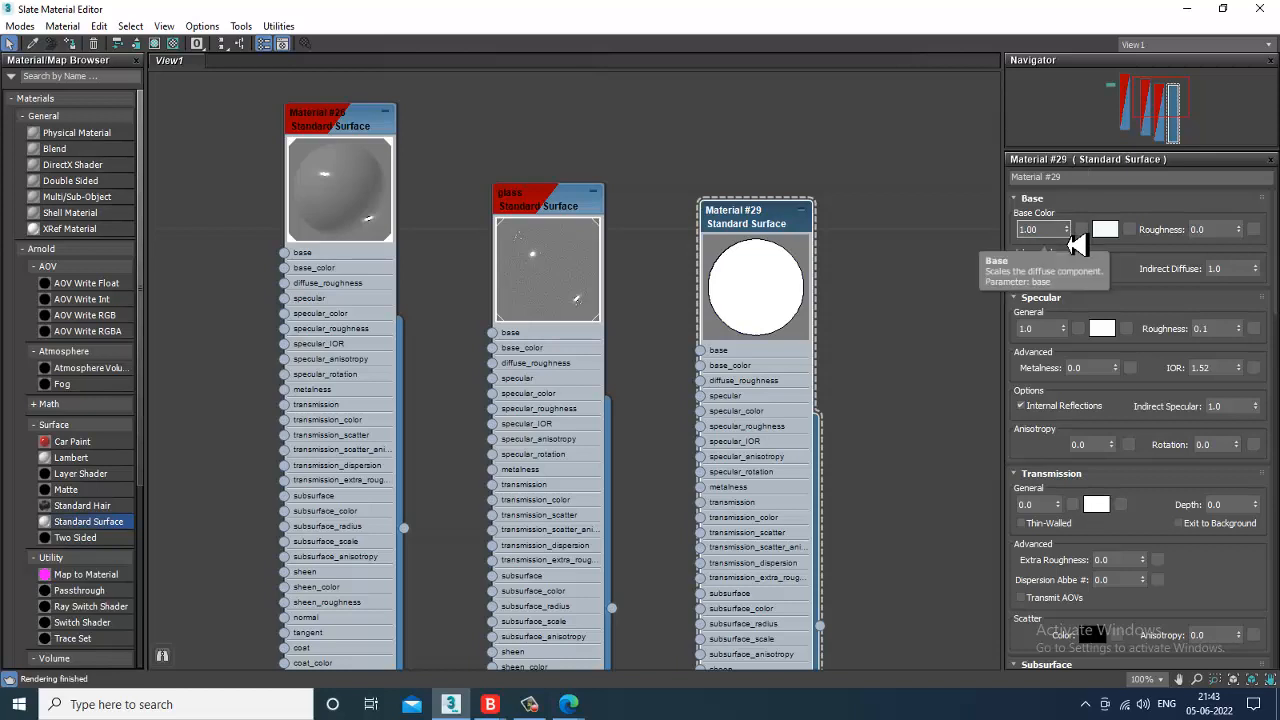
{"action": "left_click", "coordinate": [1105, 229]}
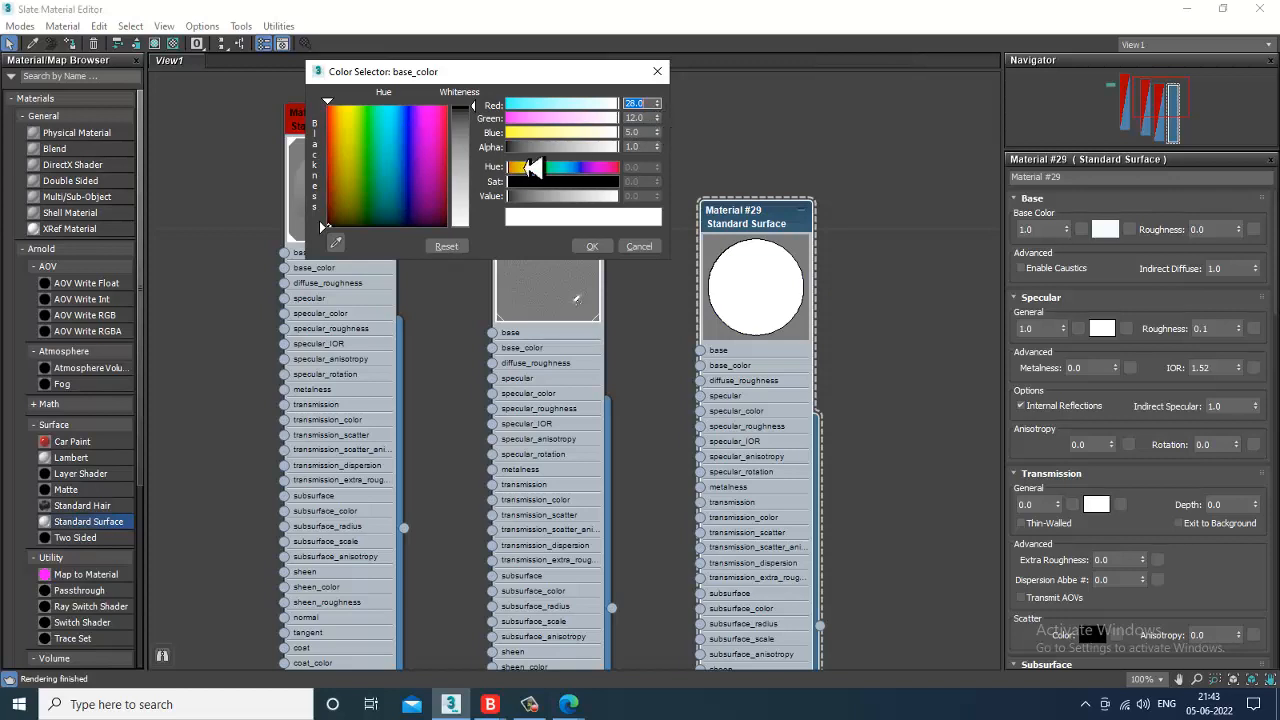
{"action": "left_click_drag", "start_coordinate": [433, 171], "coordinate": [330, 141]}
{"action": "mouse_move", "coordinate": [338, 215]}
{"action": "left_mouse_down"}
{"action": "mouse_move", "coordinate": [340, 236]}
{"action": "mouse_move", "coordinate": [346, 194]}
{"action": "mouse_move", "coordinate": [377, 207]}
{"action": "mouse_move", "coordinate": [331, 206]}
{"action": "mouse_move", "coordinate": [336, 224]}
{"action": "left_mouse_up"}
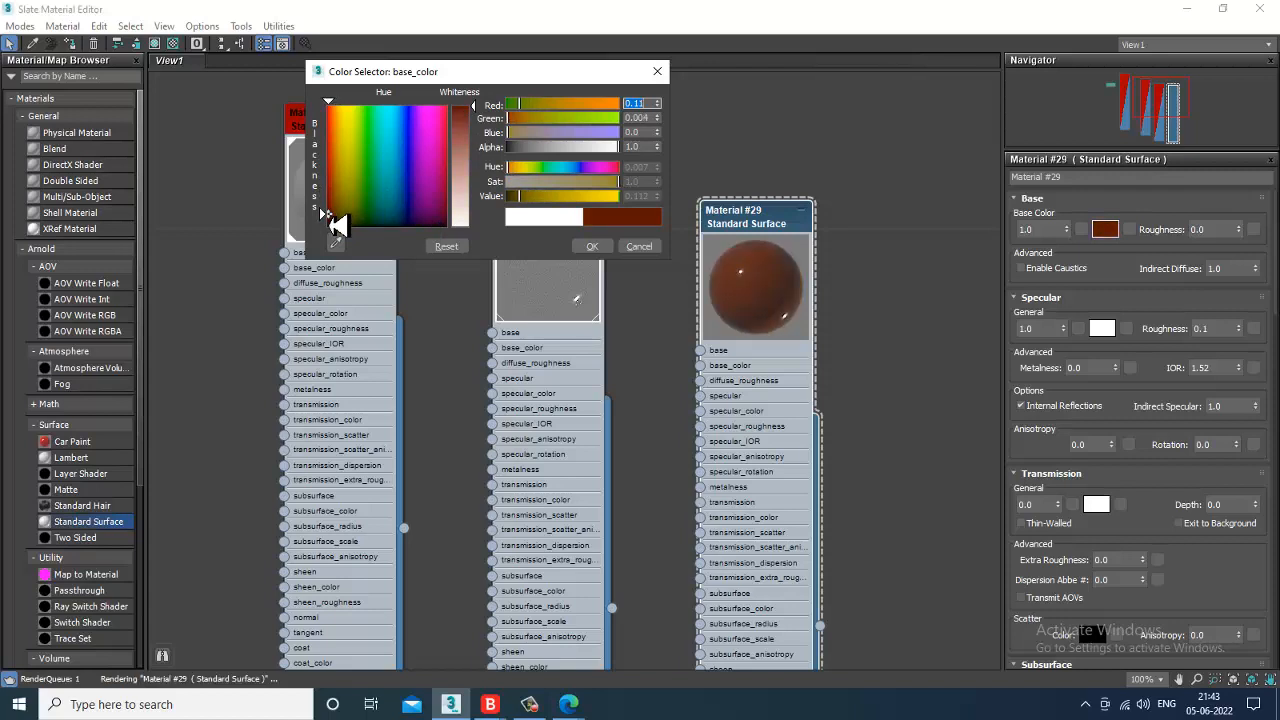
{"action": "left_click", "coordinate": [594, 248]}
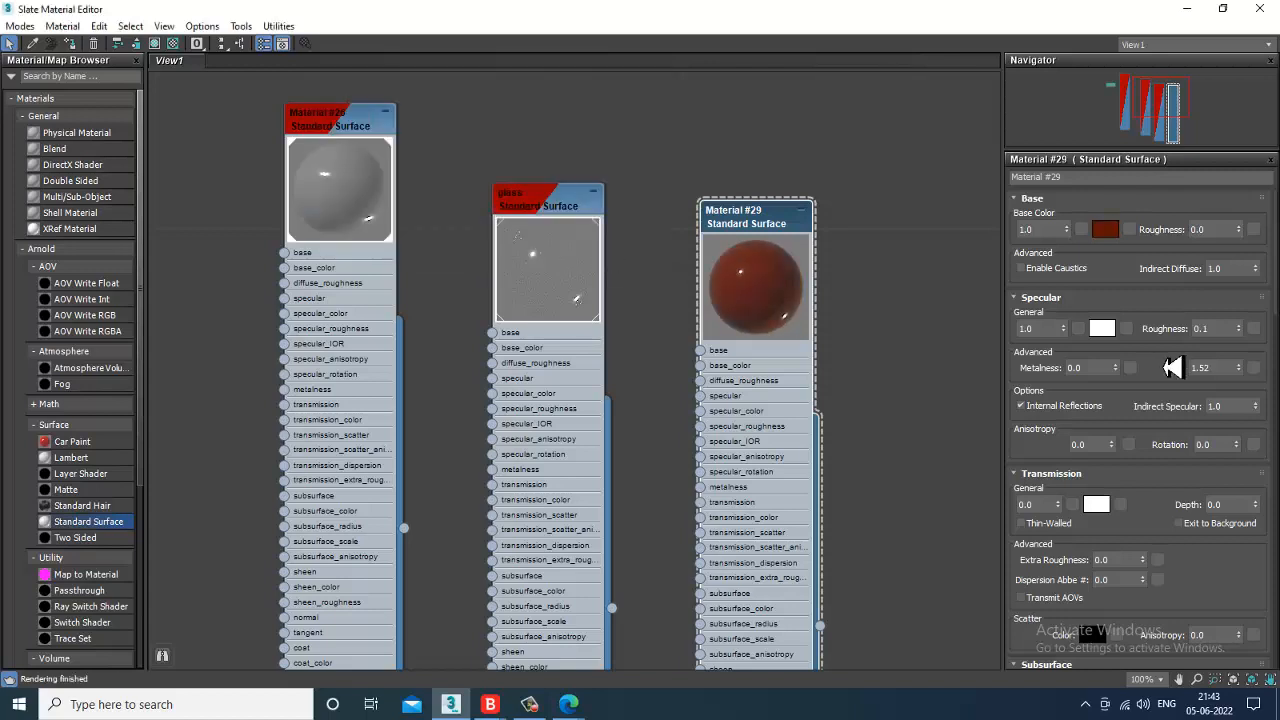
Step: Set Material #29's metalness to 0.21 and its specular color to red 100.0, green 100.0 and blue 111
{"action": "left_click", "coordinate": [1117, 366]}
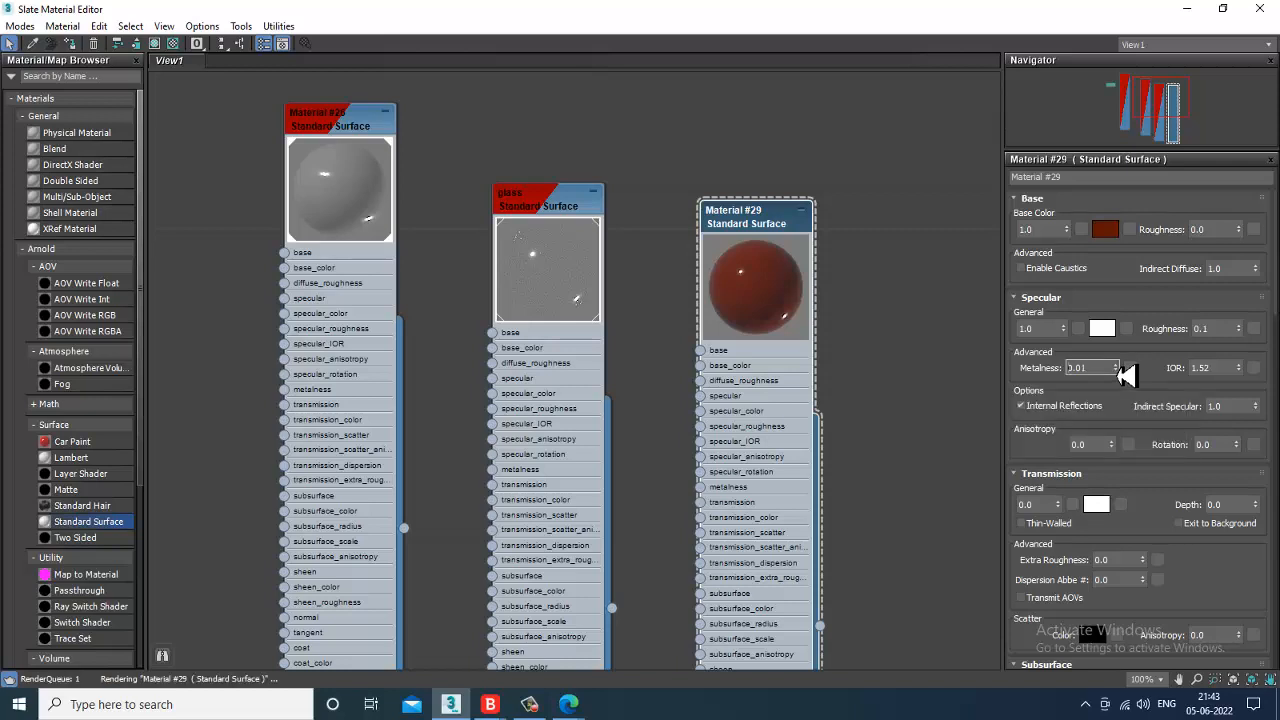
{"action": "left_click", "coordinate": [1117, 365]}
{"action": "left_click", "coordinate": [1102, 329]}
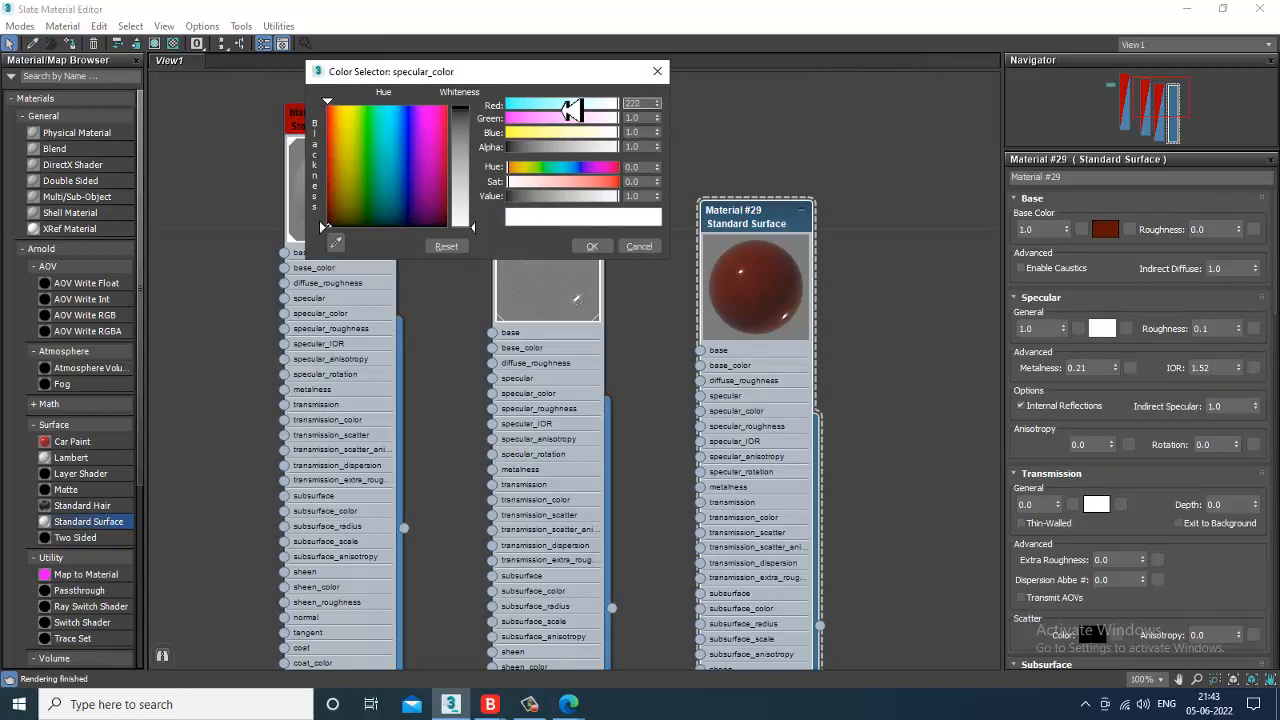
{"action": "key", "text": "Tab"}
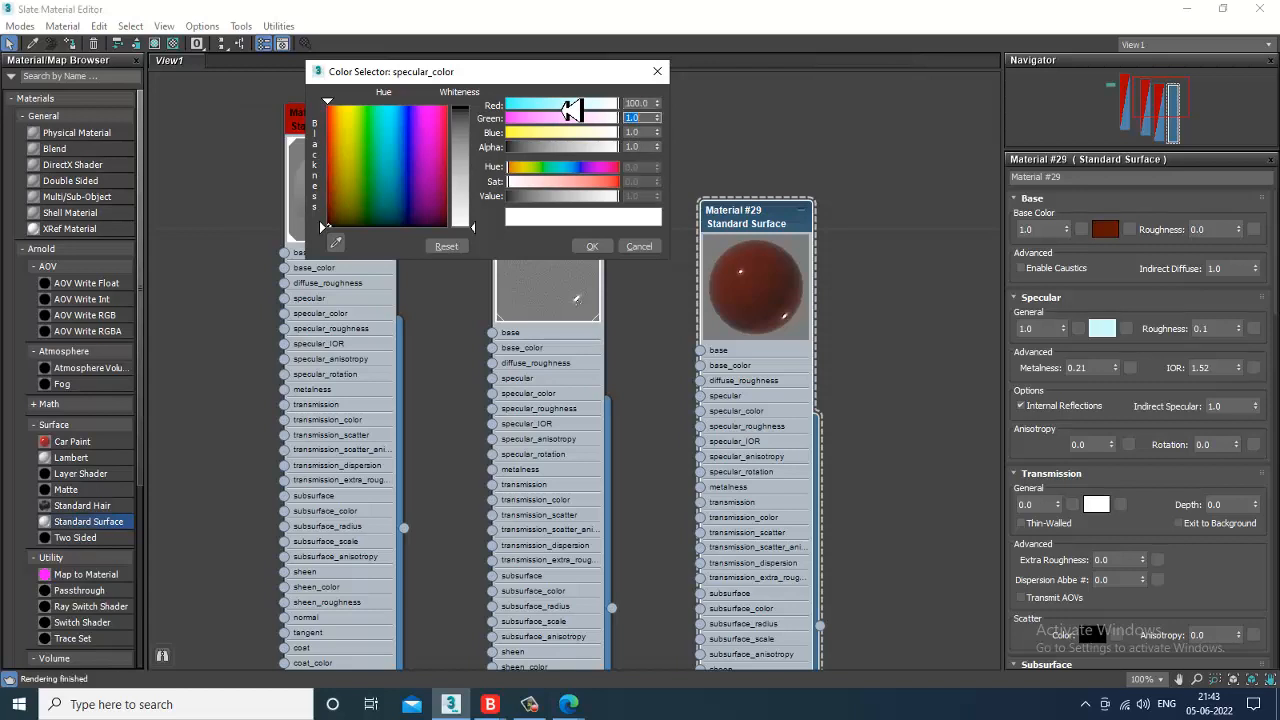
{"action": "type", "text": "188"}
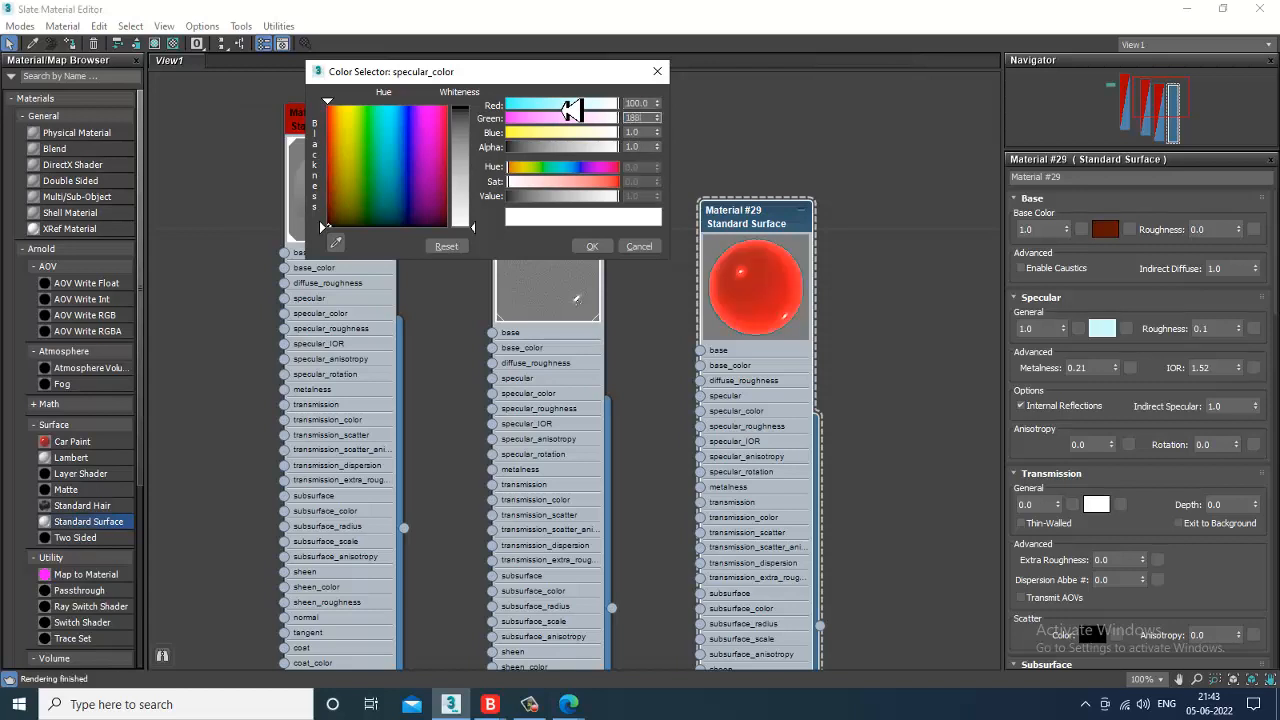
{"action": "type", "text": "0"}
{"action": "key", "text": "Tab"}
{"action": "type", "text": "111"}
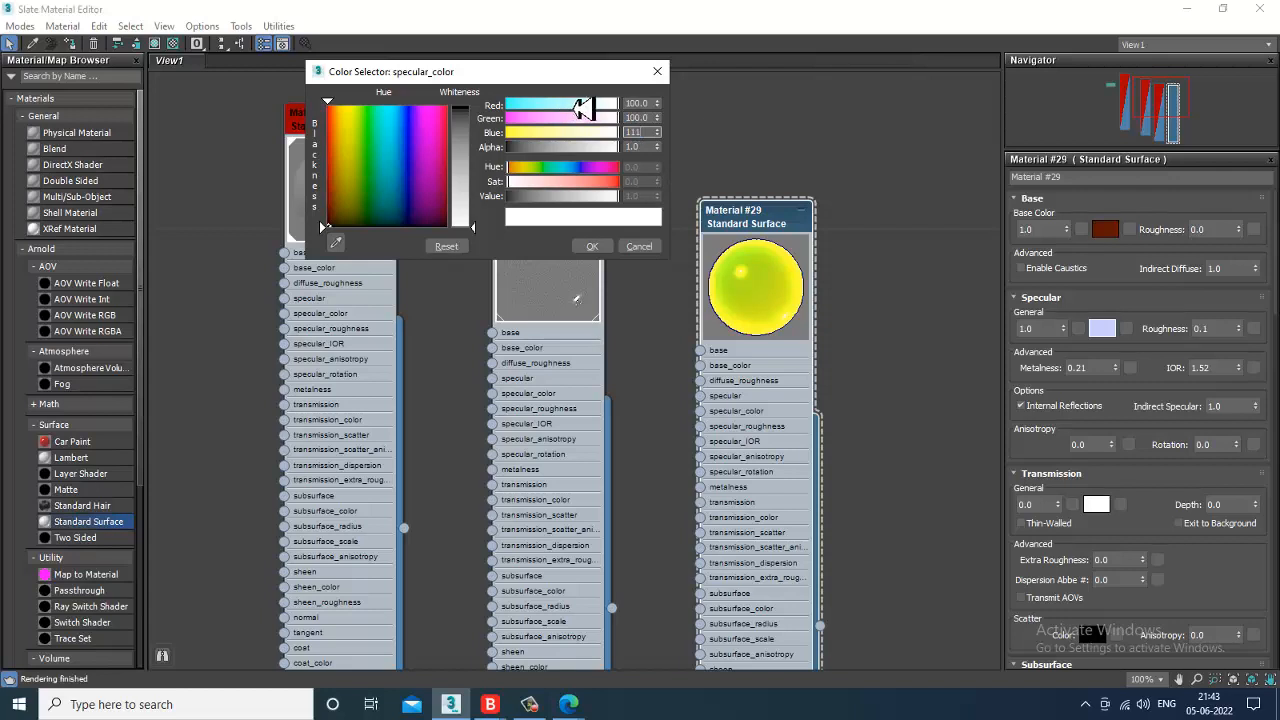
{"action": "key", "text": "Tab"}
{"action": "left_click", "coordinate": [607, 250]}
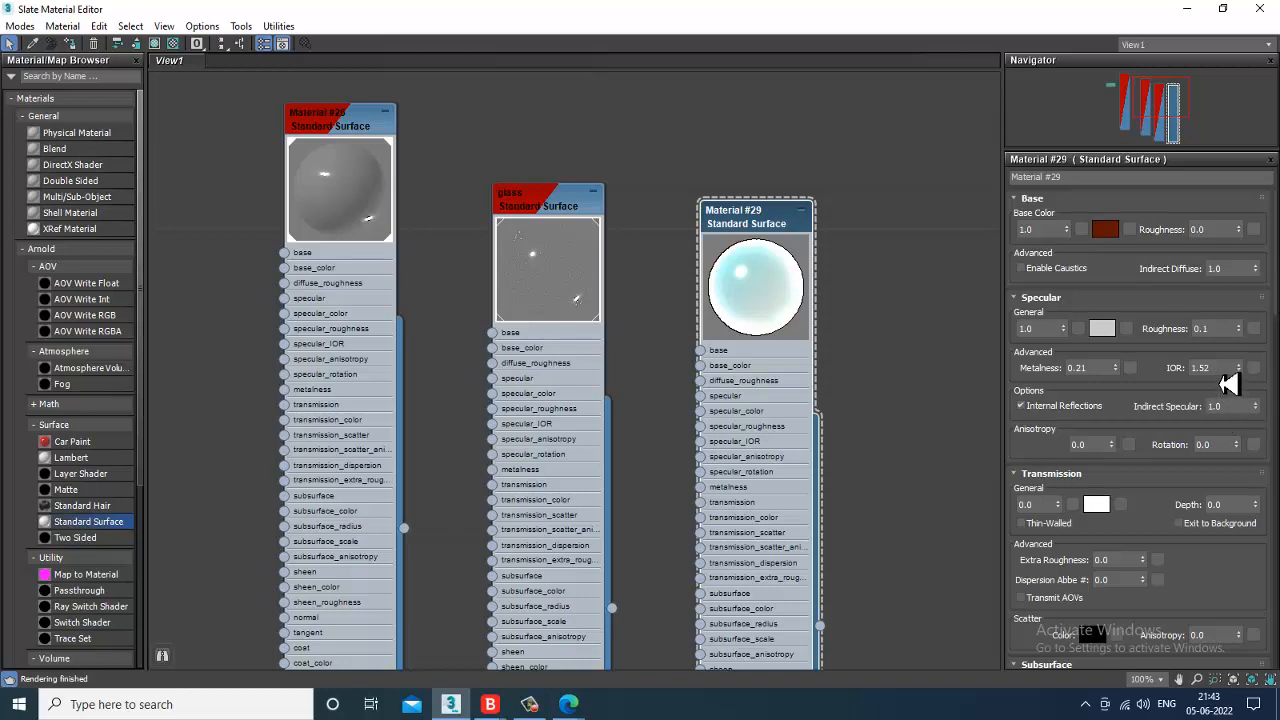
Step: Set Material #29's specular IOR to 0.8 and assign the material to the selected rear teapot
{"action": "left_click_drag", "start_coordinate": [1222, 372], "coordinate": [1131, 376]}
{"action": "type", "text": "0."}
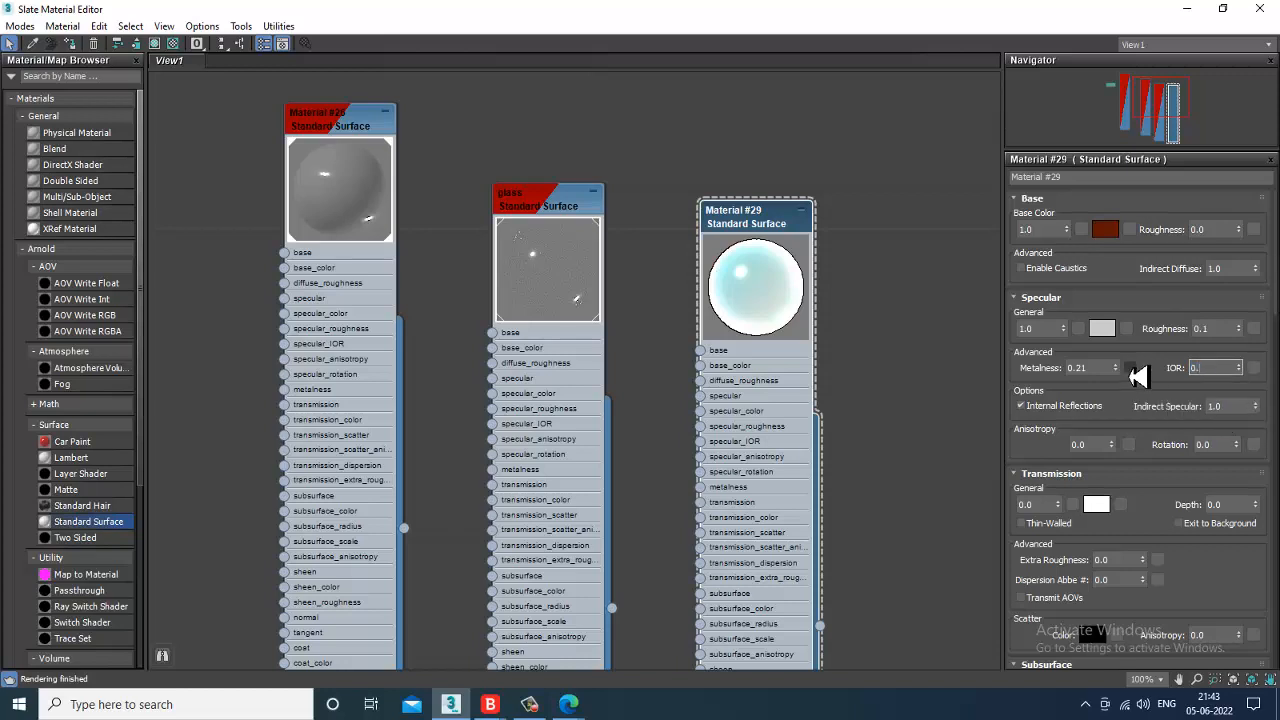
{"action": "type", "text": "8"}
{"action": "key", "text": "Return"}
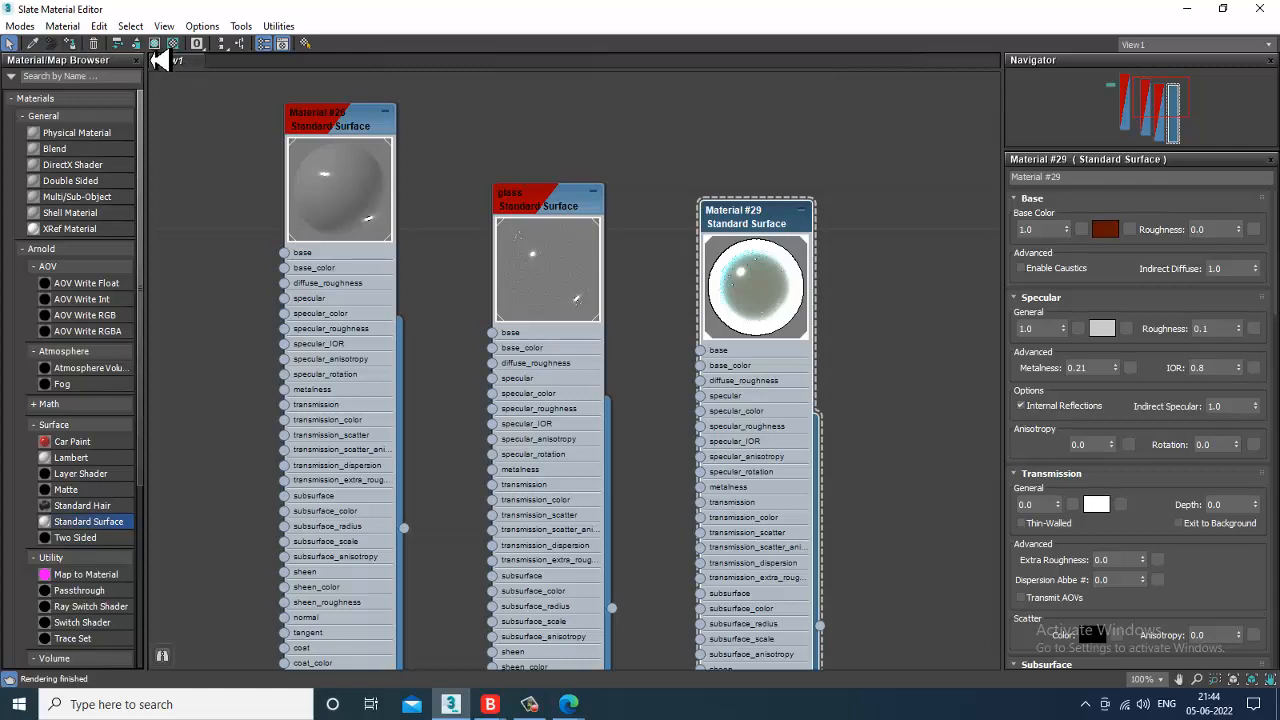
Step: Render a closer perspective view of the three teapots to check their materials, and close the rendered frame
{"action": "left_click", "coordinate": [1186, 8]}
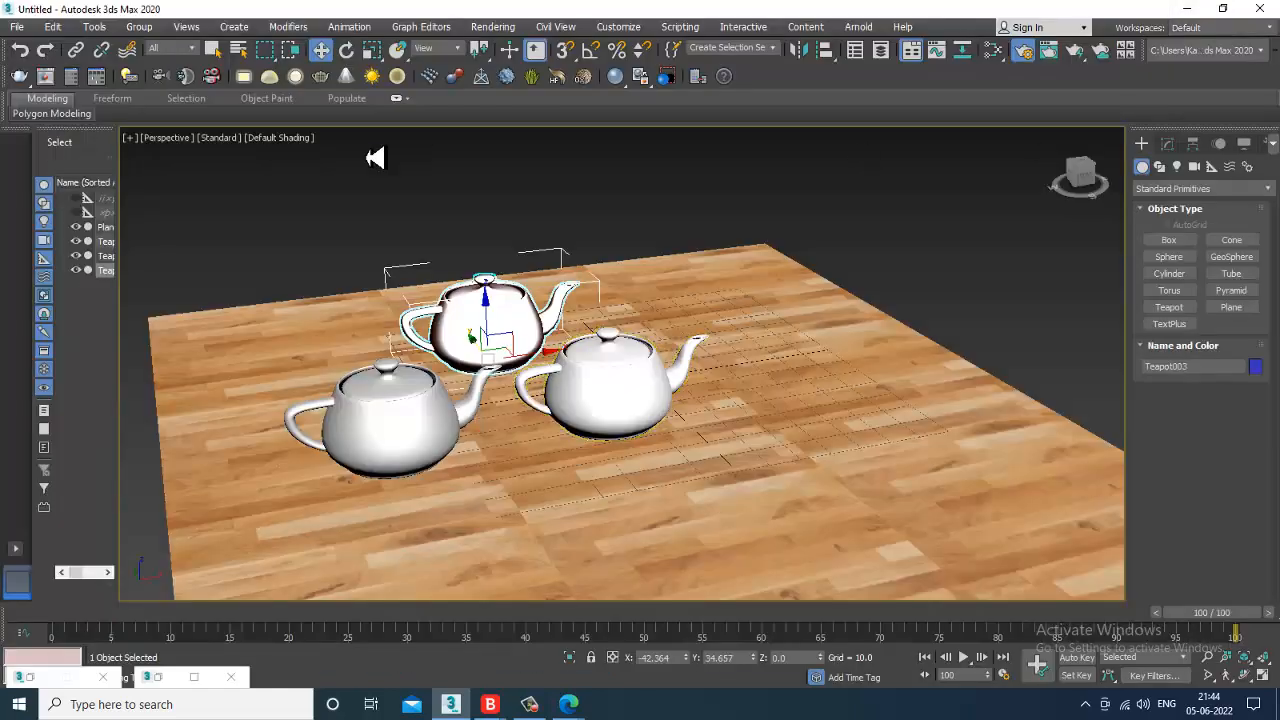
{"action": "scroll", "coordinate": [605, 325], "scroll_direction": "up", "scroll_amount": 5}
{"action": "left_click", "coordinate": [490, 27]}
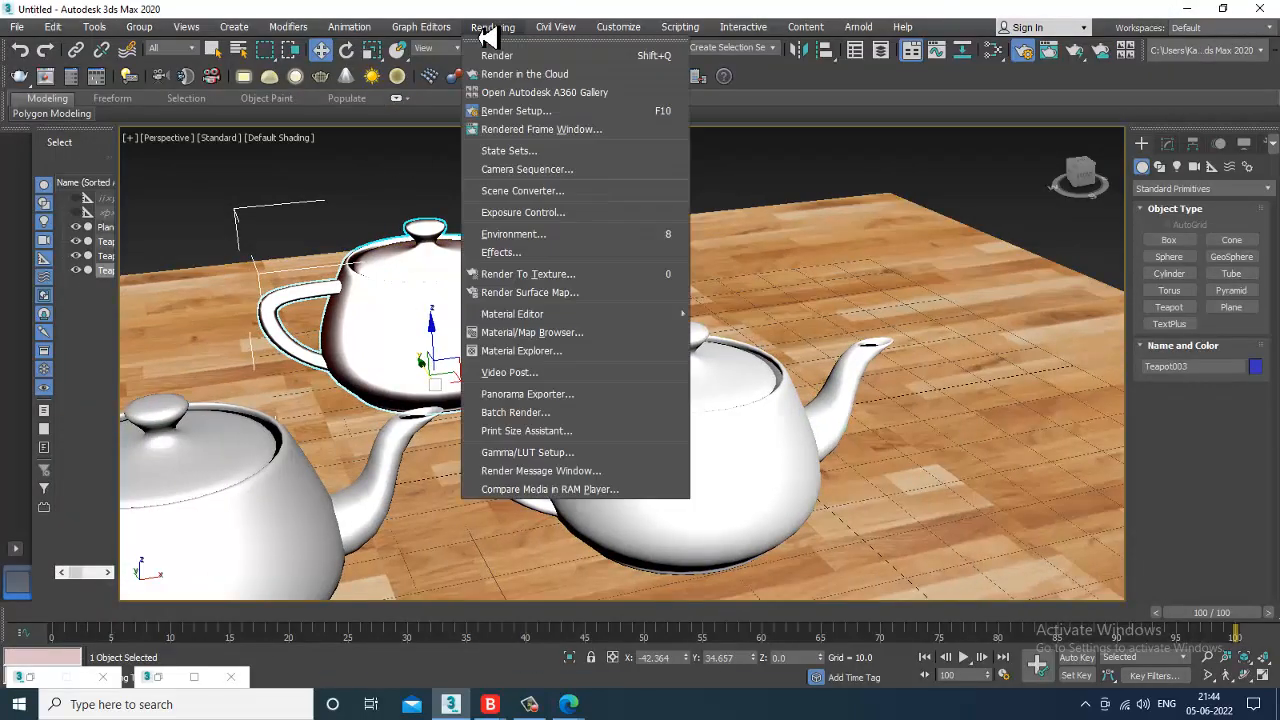
{"action": "left_click", "coordinate": [496, 55]}
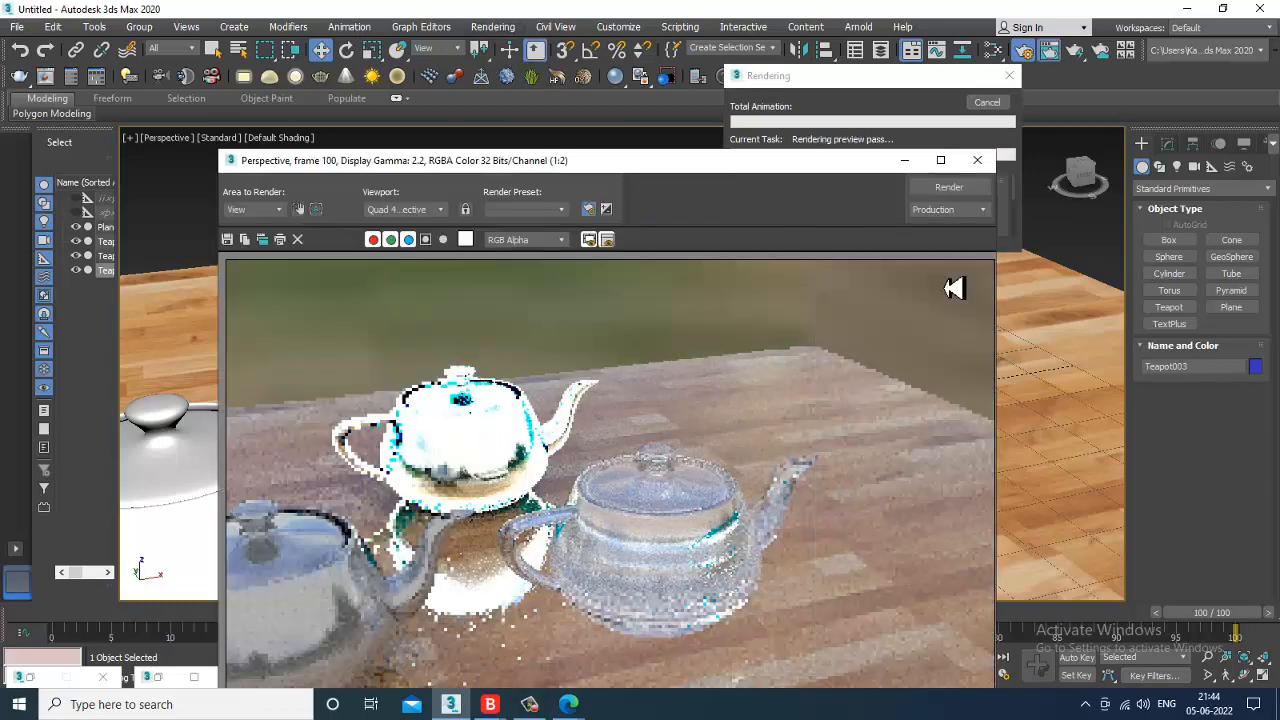
{"action": "left_click", "coordinate": [977, 160]}
{"action": "key", "text": "m"}
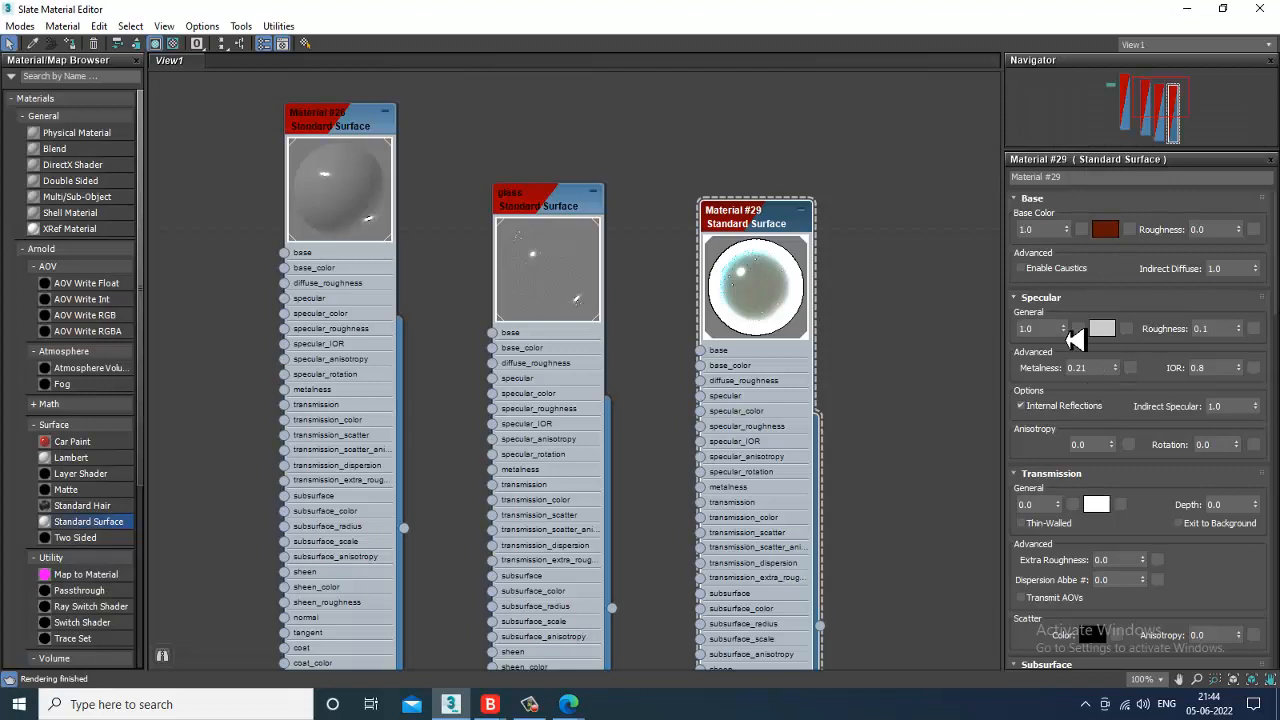
{"action": "left_click", "coordinate": [1101, 329]}
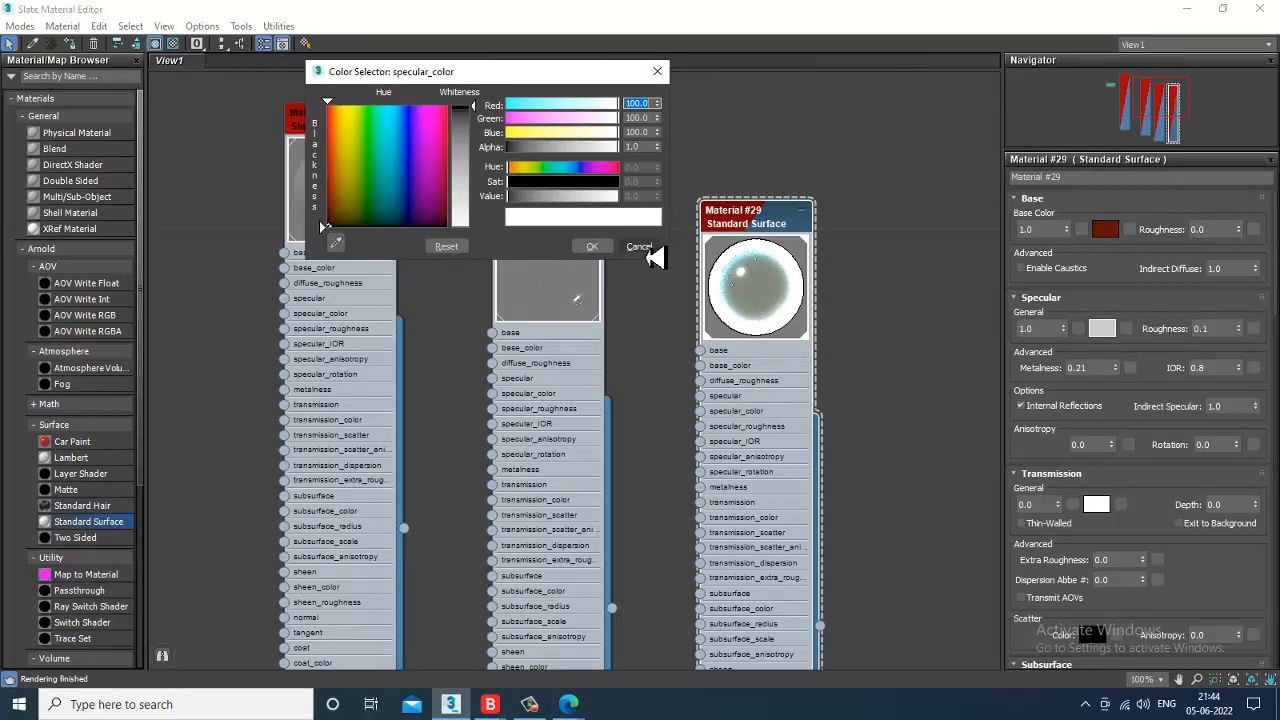
{"action": "left_click", "coordinate": [639, 247]}
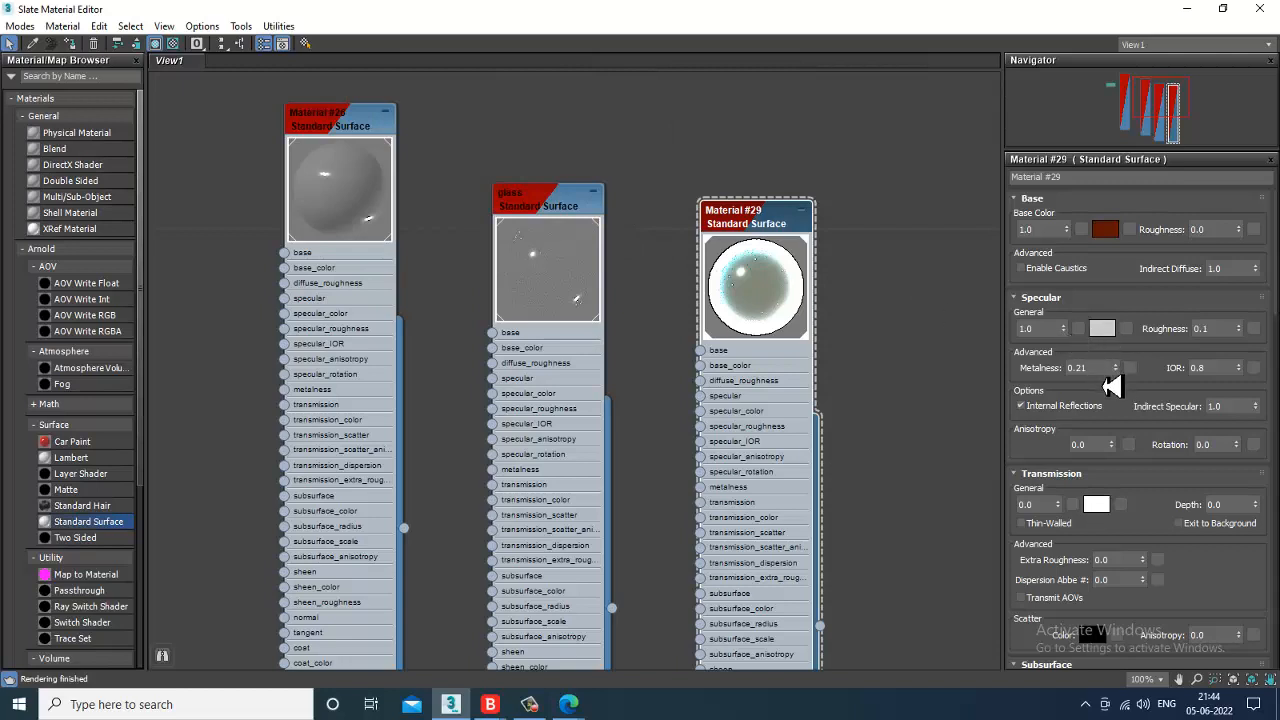
Step: Undo the recent Material #29 edits and keep undoing until that material and the third teapot are removed
{"action": "key", "text": "ctrl+z"}
{"action": "key", "text": "ctrl+z"}
{"action": "key", "text": "ctrl+z"}
{"action": "key", "text": "ctrl+z"}
{"action": "key", "text": "ctrl+z"}
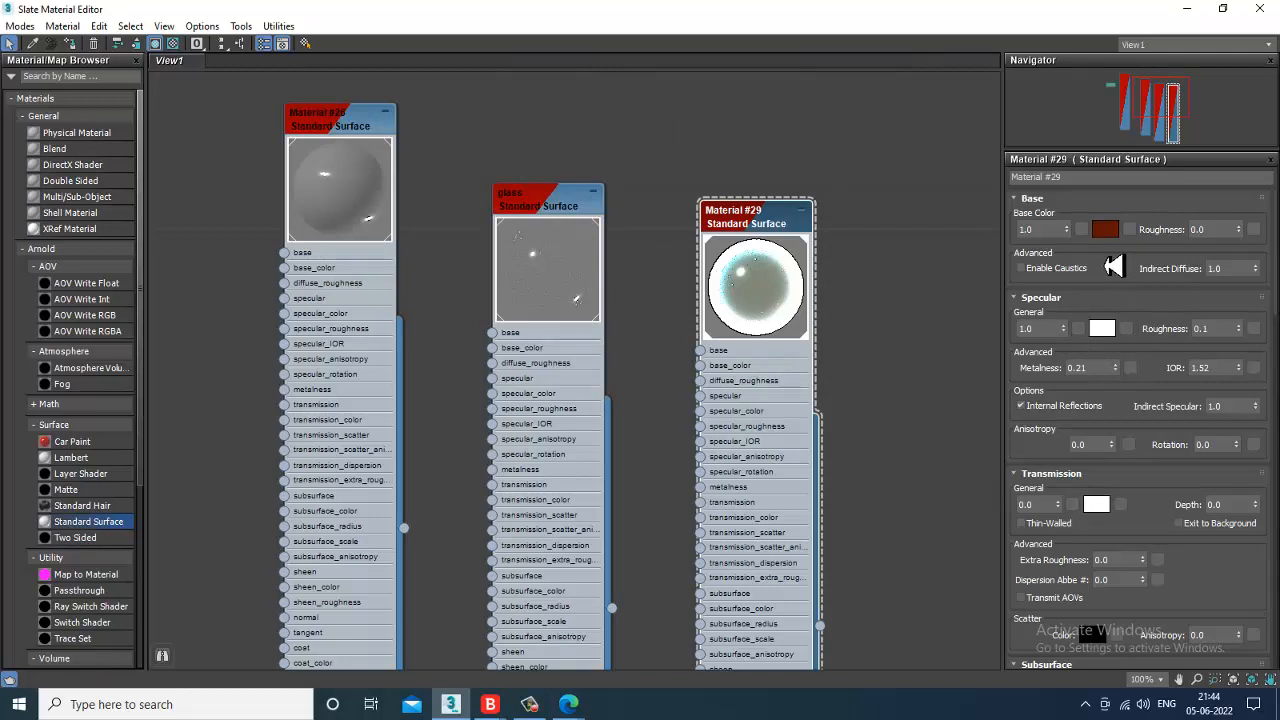
{"action": "key", "text": "ctrl+z"}
{"action": "key", "text": "ctrl+z"}
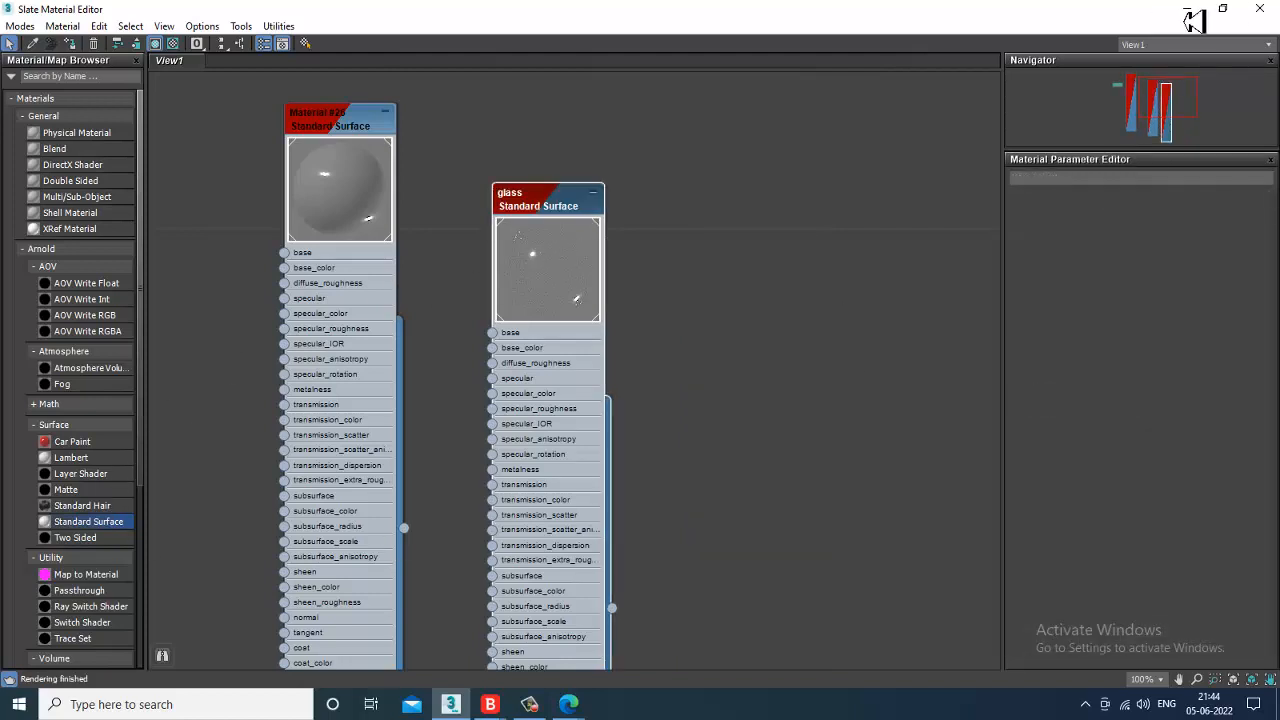
{"action": "left_click", "coordinate": [452, 705]}
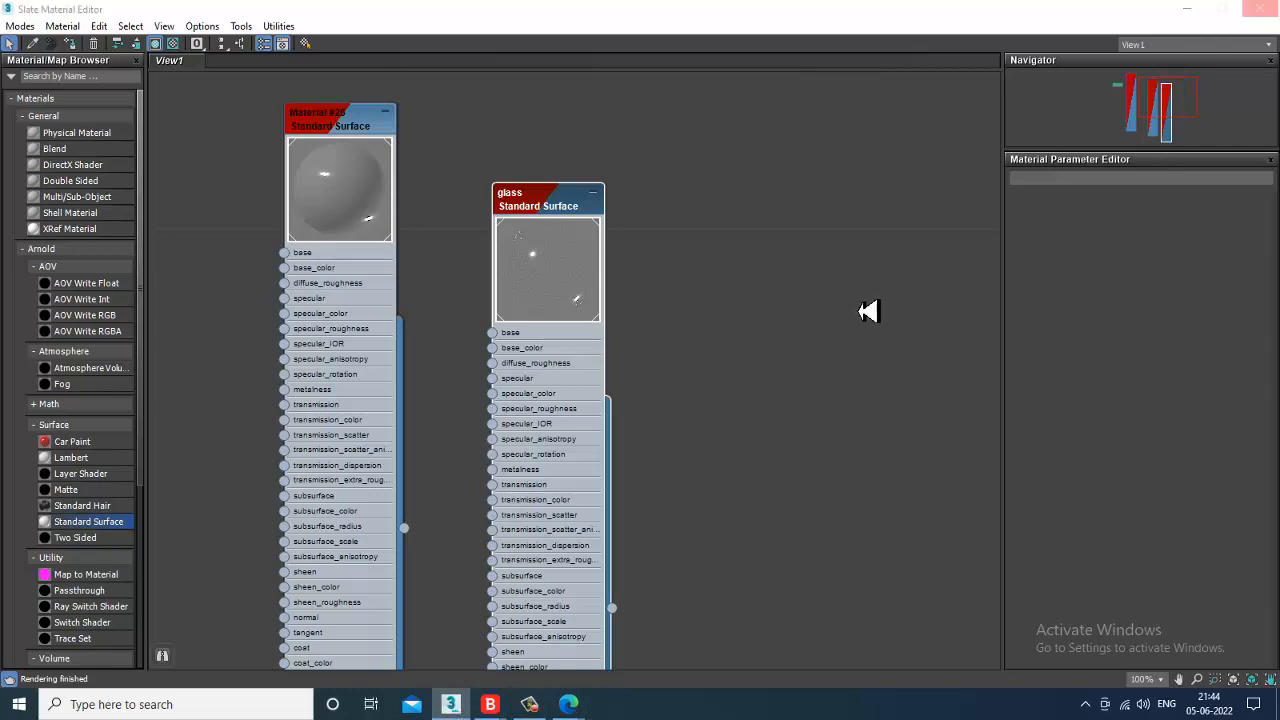
{"action": "left_click", "coordinate": [535, 706]}
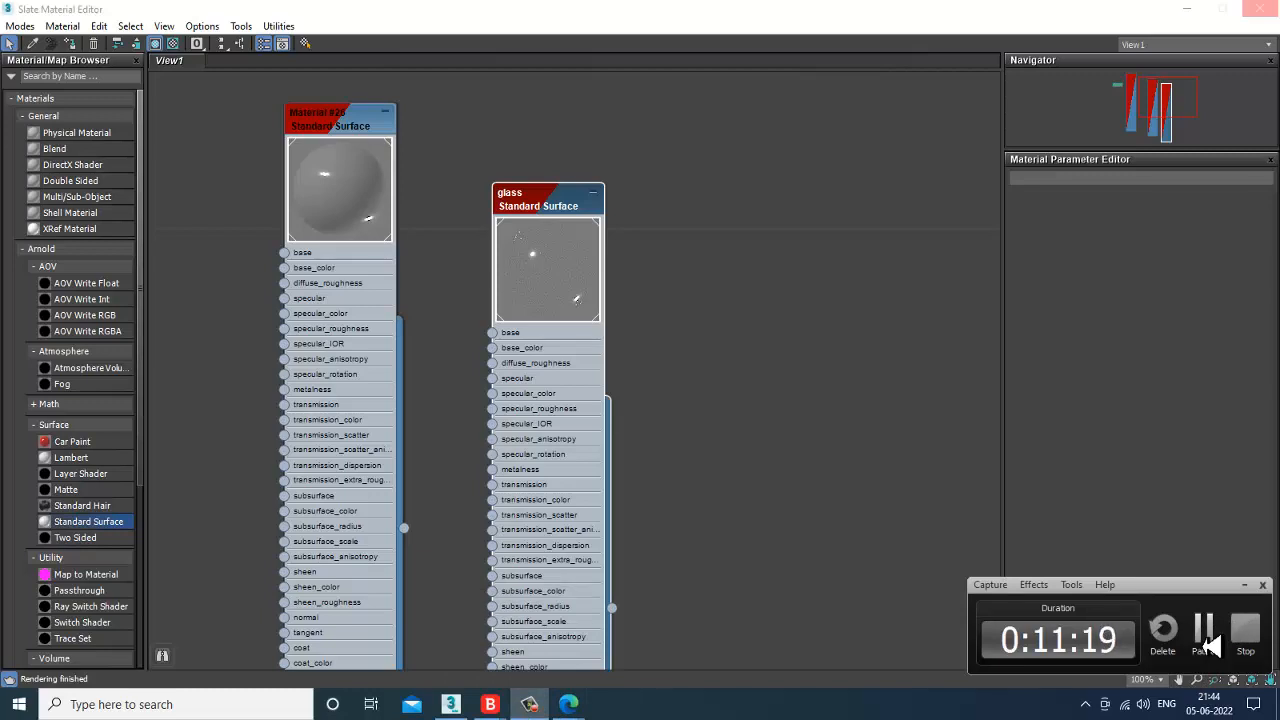
{"action": "left_click", "coordinate": [1205, 630]}
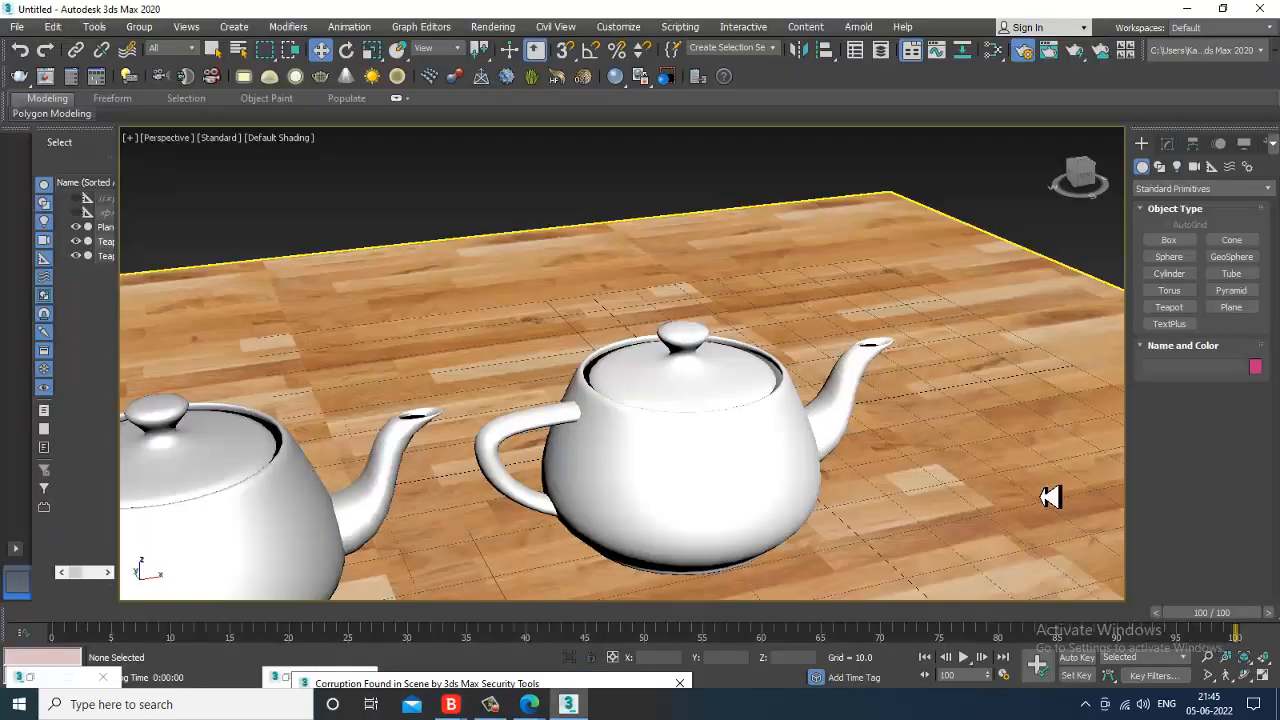